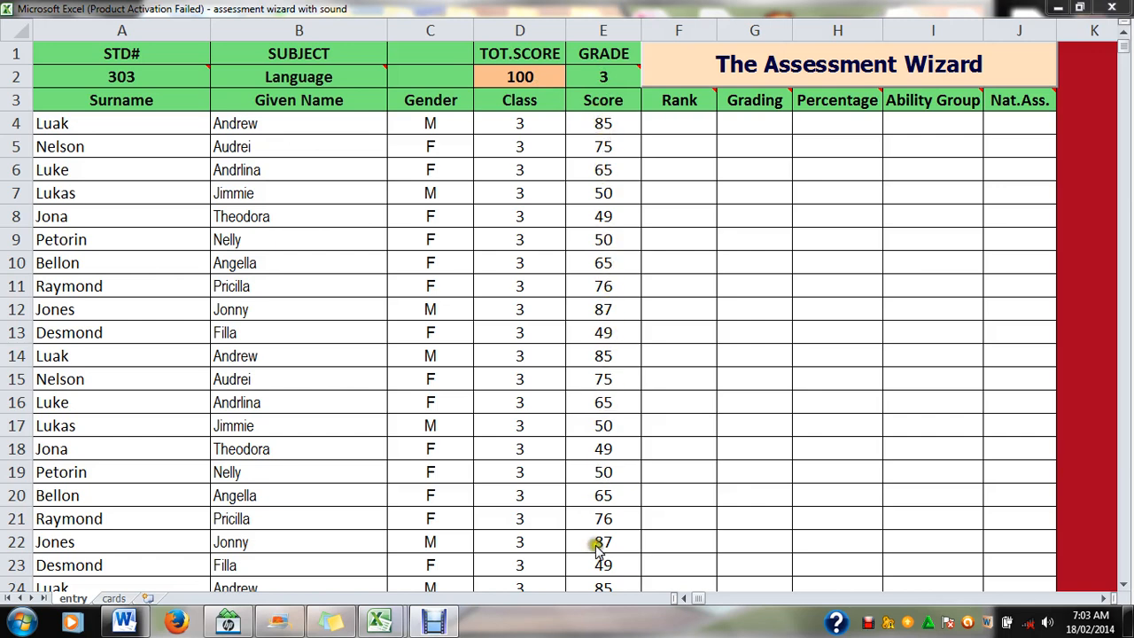
left_click(1123, 50)
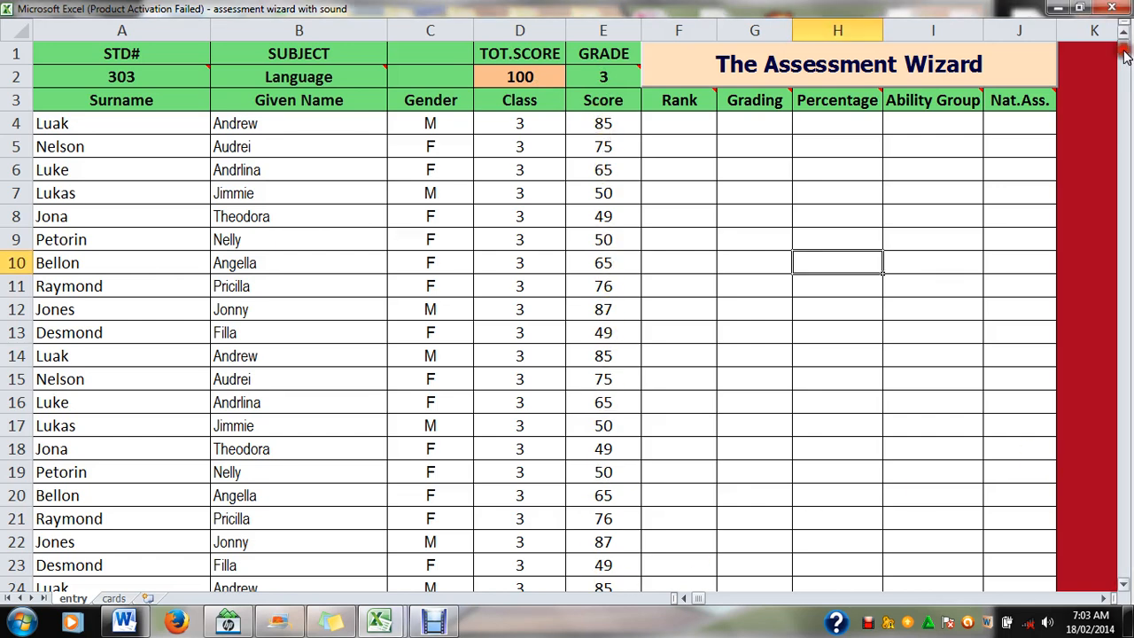
mouse_move(1123, 58)
left_mouse_down()
mouse_move(1125, 71)
mouse_move(1123, 51)
left_mouse_up()
left_click(577, 172)
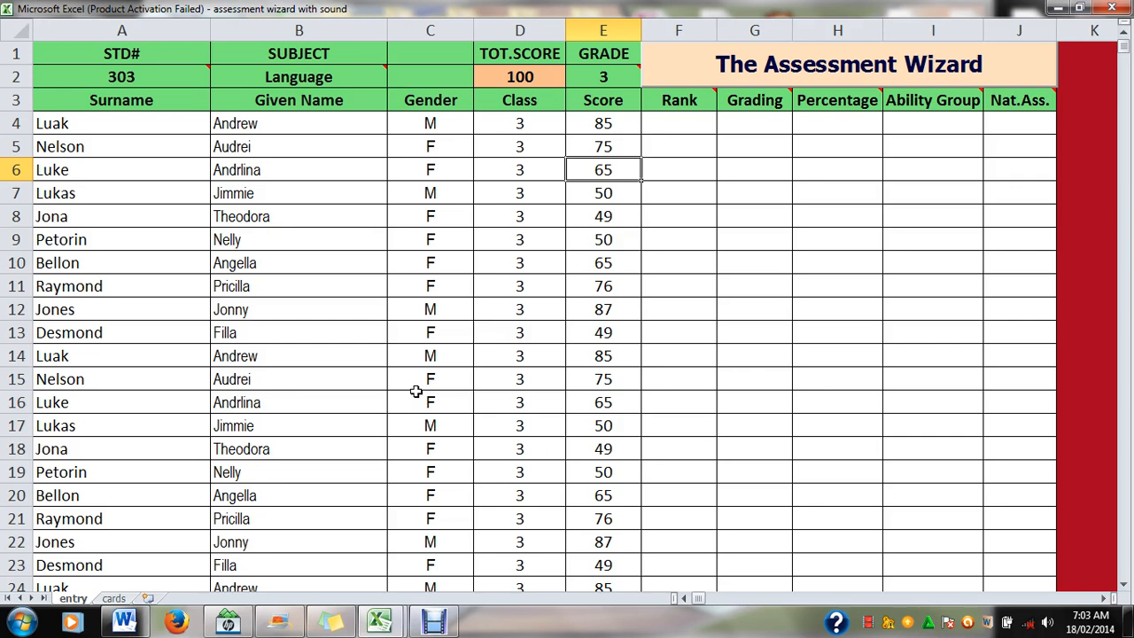
left_click(672, 236)
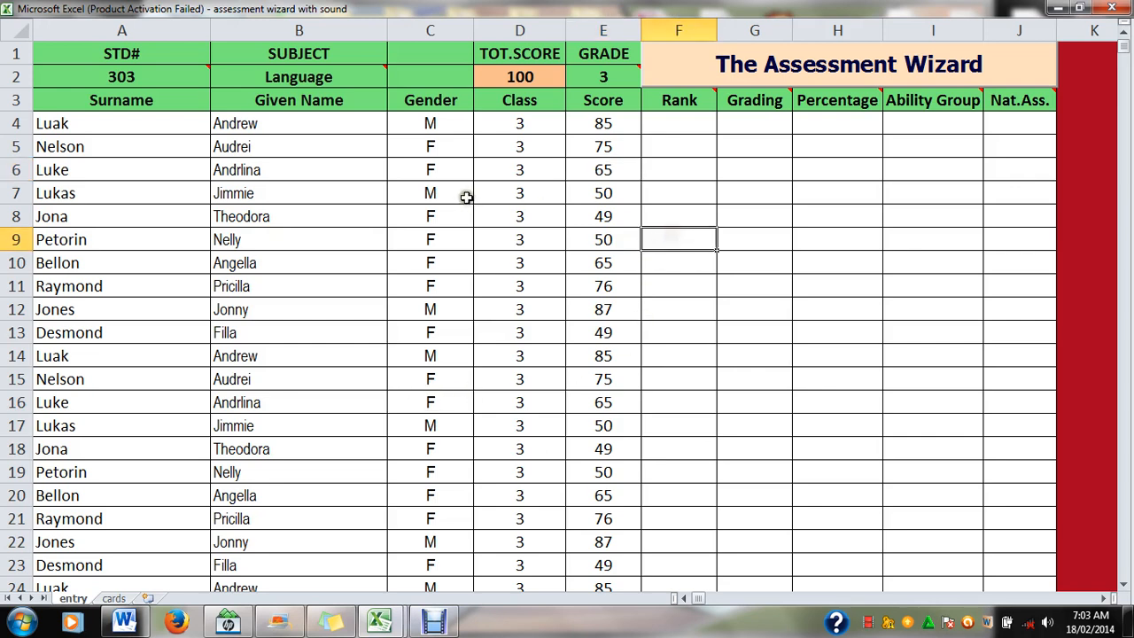
left_click(324, 177)
left_click(285, 268)
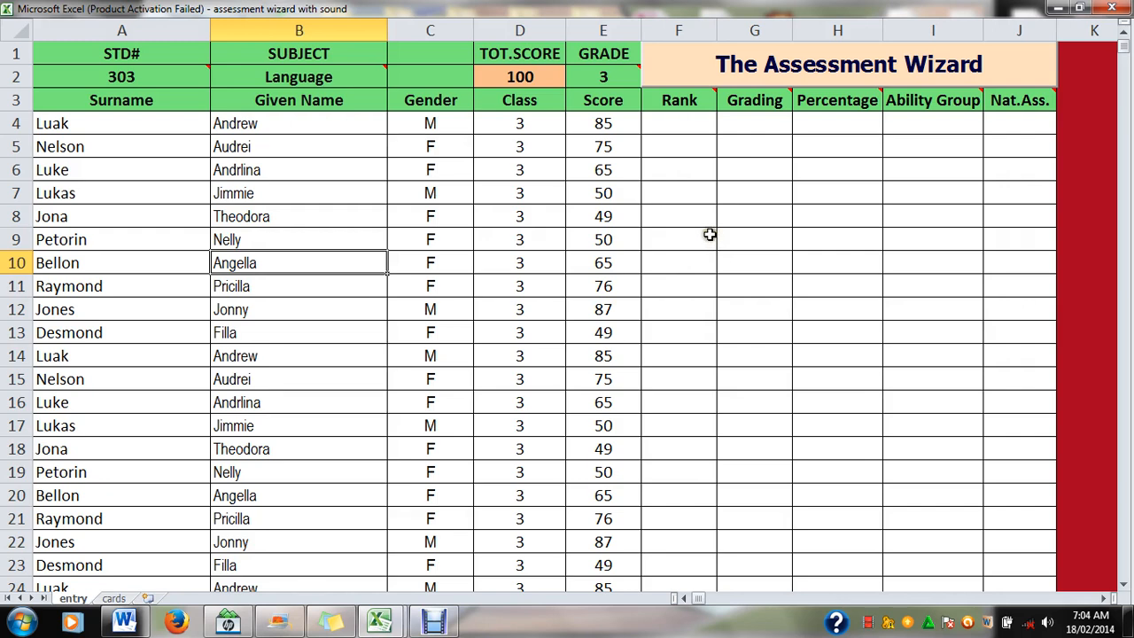
Examine the subject cell in the sheet header and the note on how a subject must be entered.
left_click(323, 78)
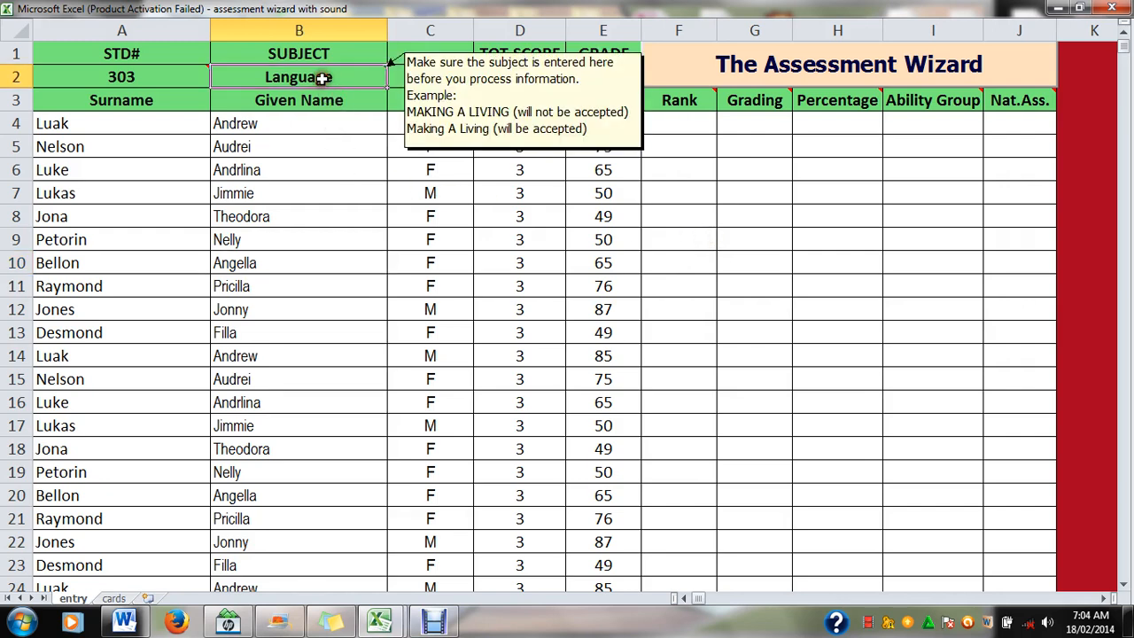
left_click(314, 56)
left_click(324, 77)
left_click(334, 170)
left_click(321, 76)
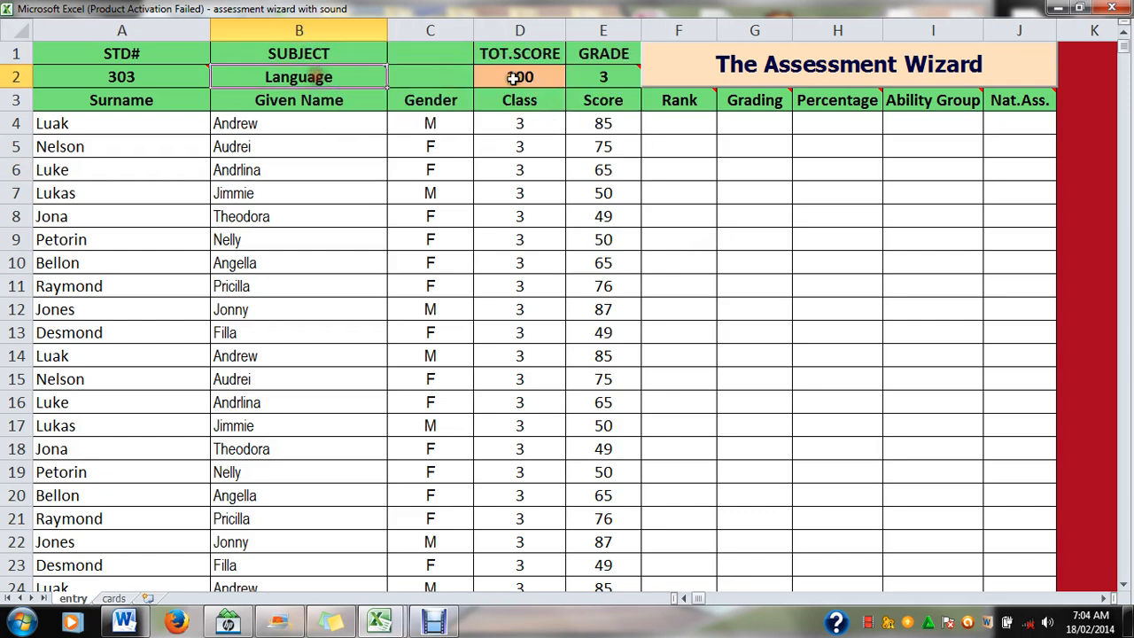
left_click(618, 77)
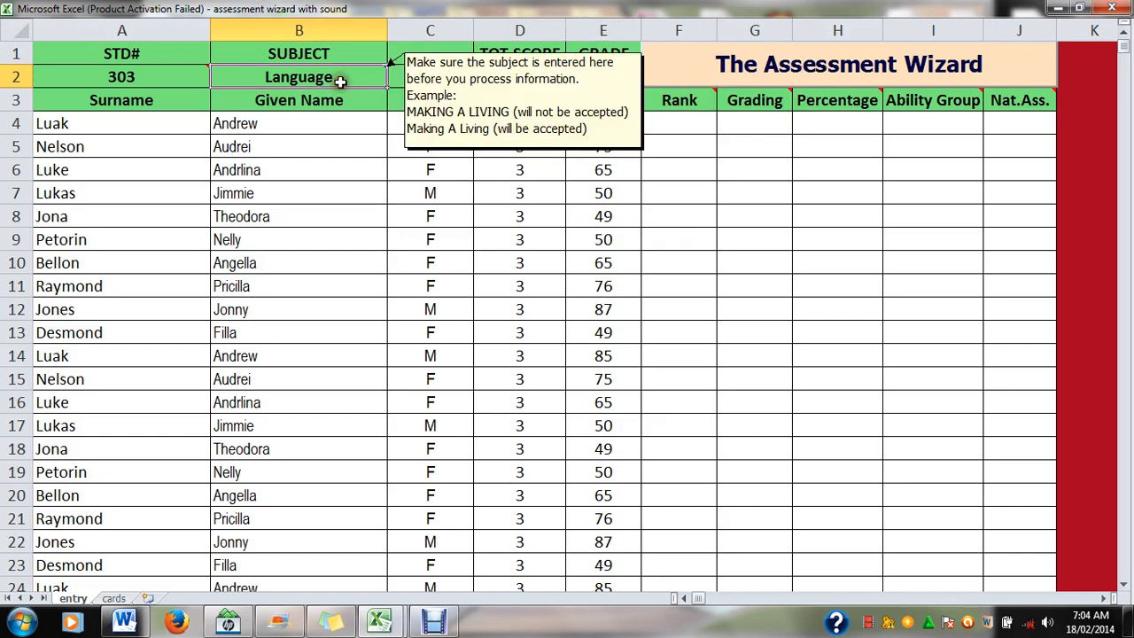
left_click(426, 265)
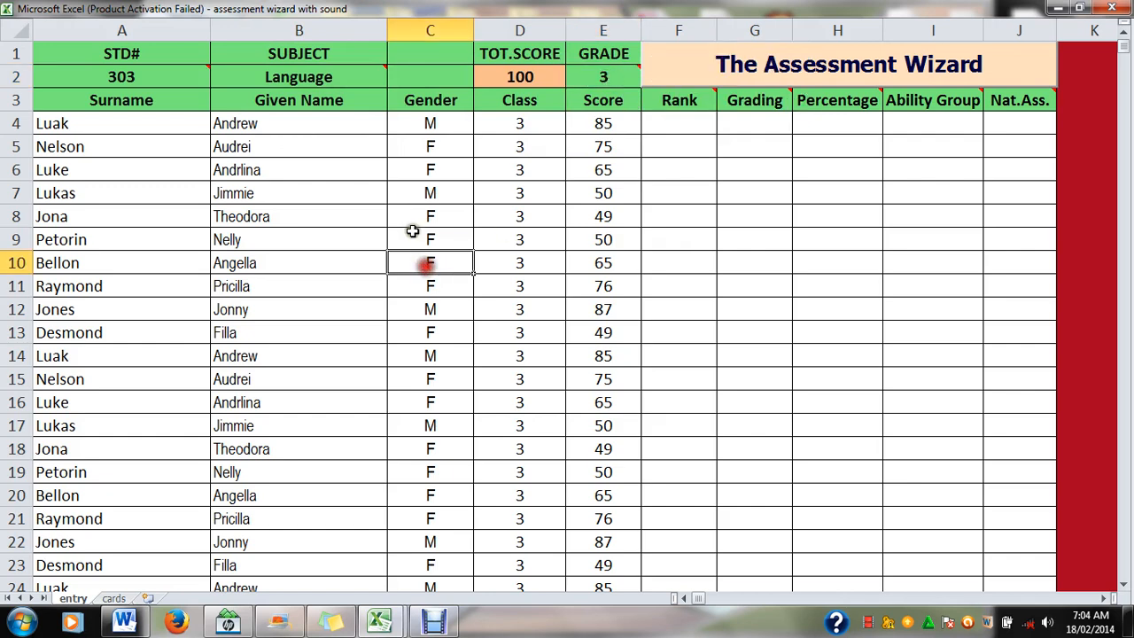
left_click(342, 78)
left_click(338, 165)
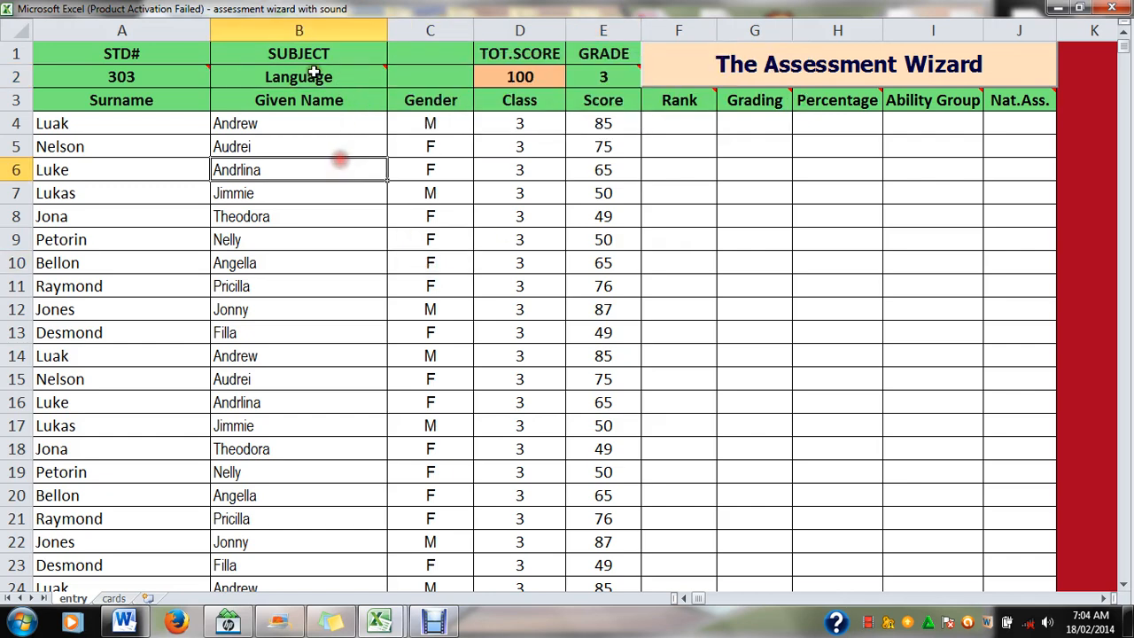
left_click(316, 78)
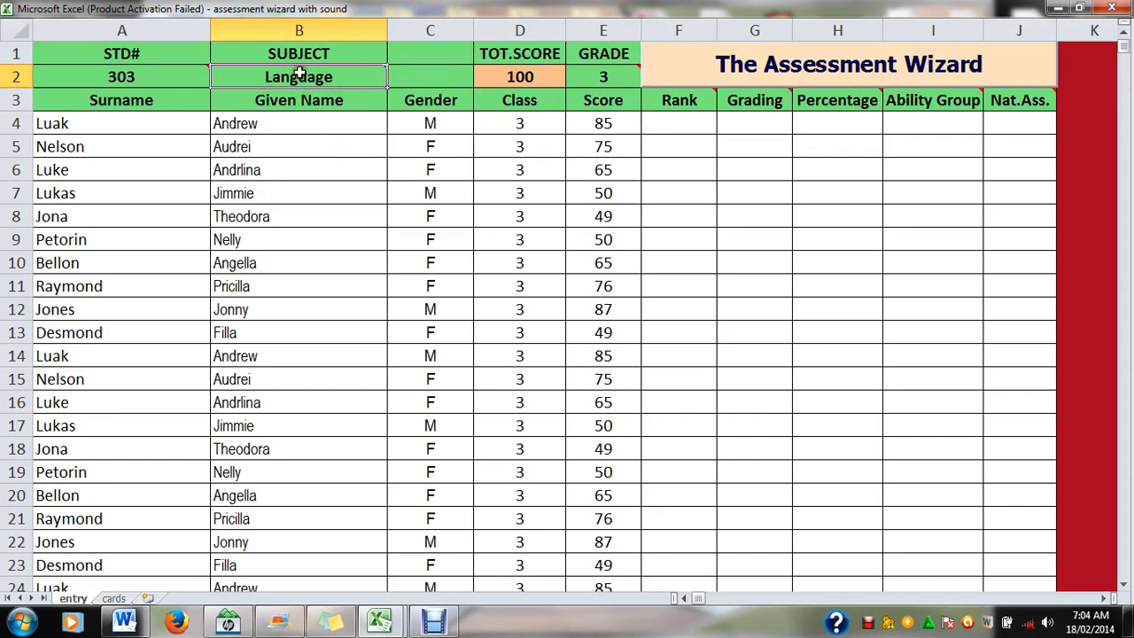
mouse_move(301, 81)
left_click(668, 175)
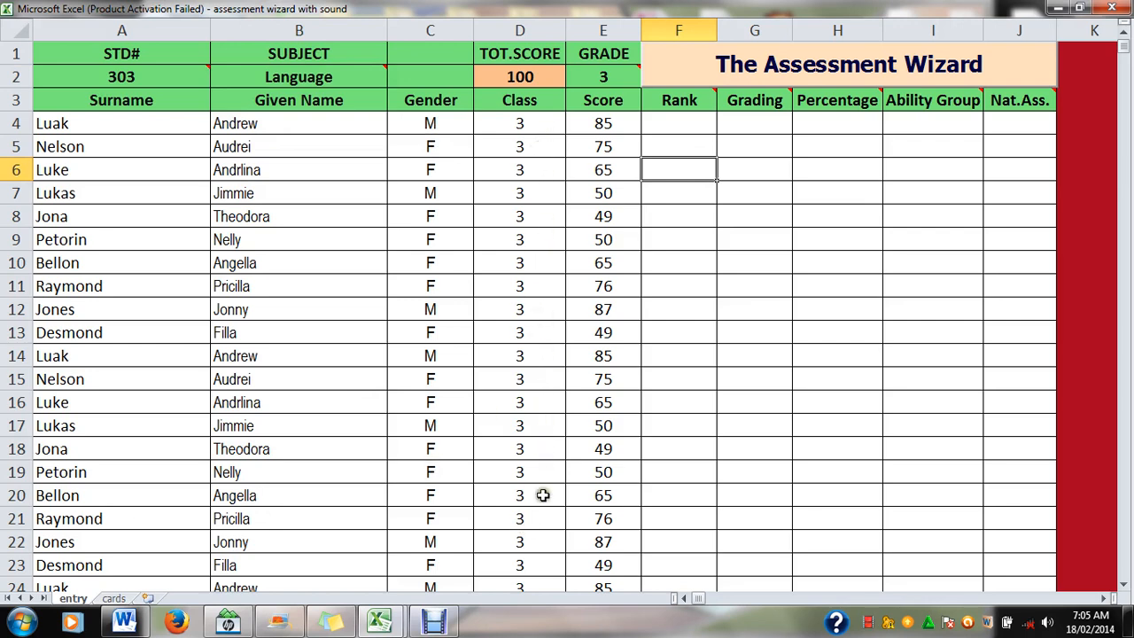
Examine the Class and Score columns together with the subject and grade cells in the sheet header.
left_click(538, 126)
left_click_drag(519, 449, 519, 517)
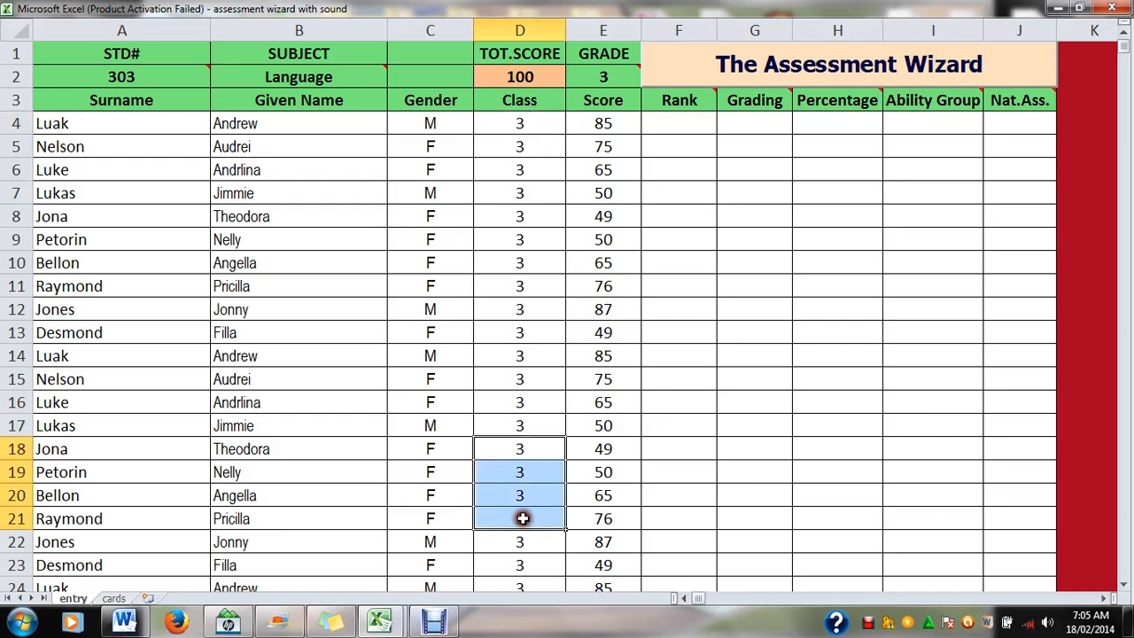
left_click(516, 333)
left_click(605, 125)
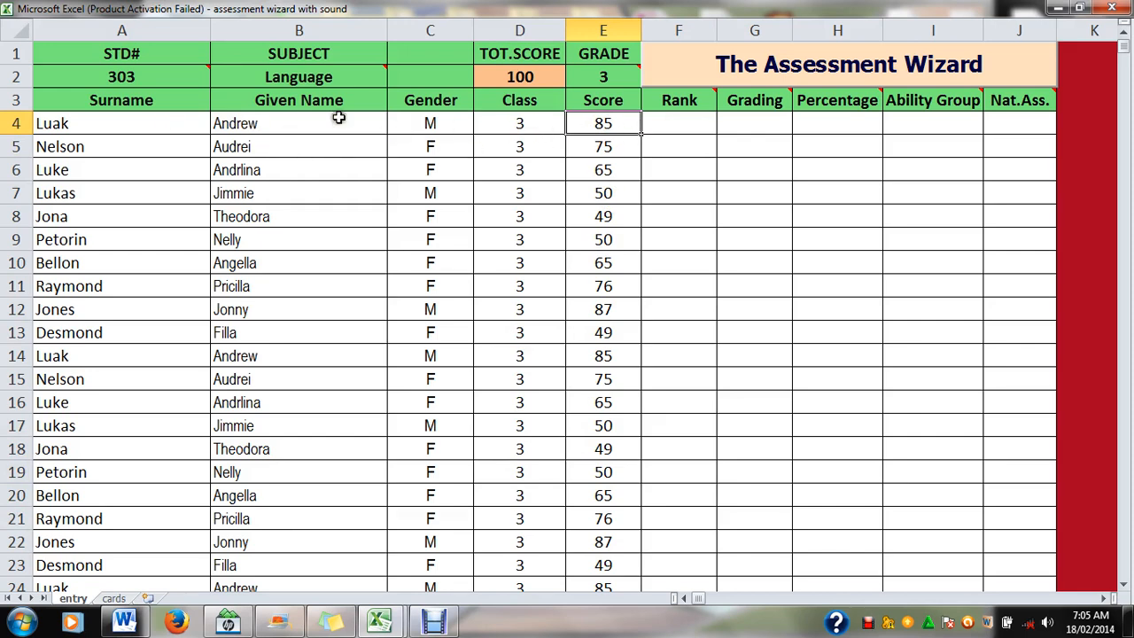
mouse_move(339, 81)
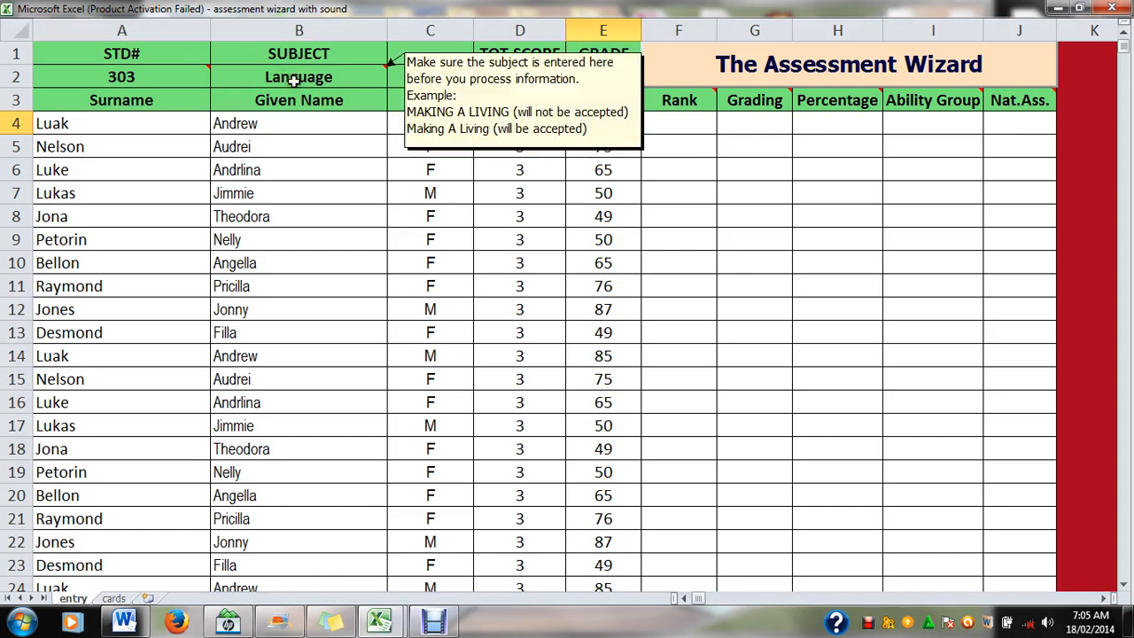
left_click(280, 76)
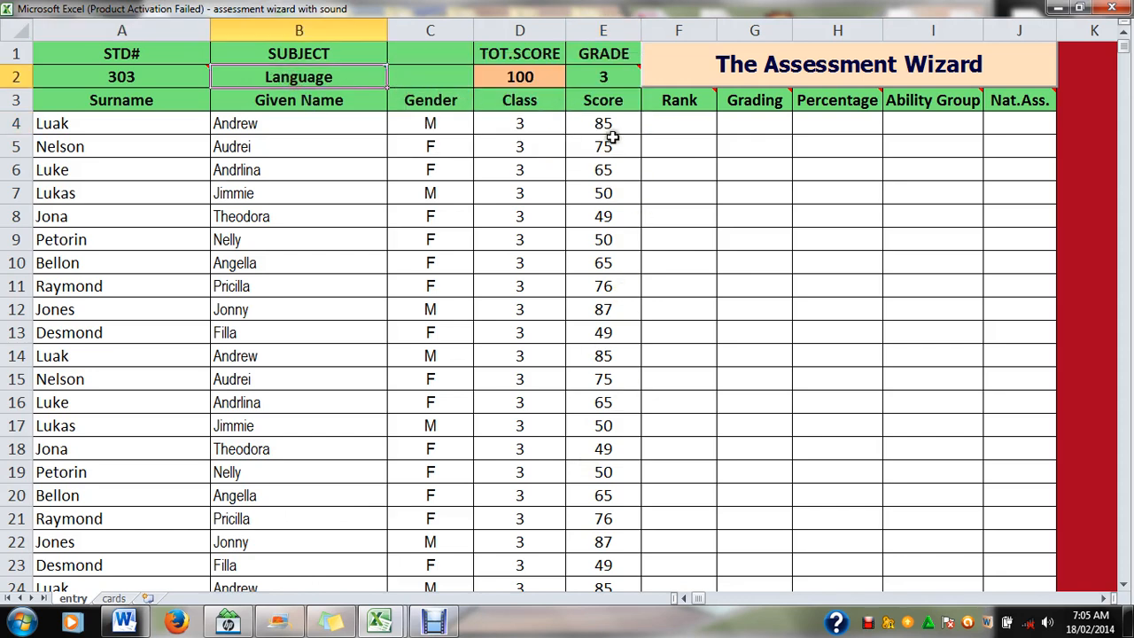
left_click(601, 77)
type("3")
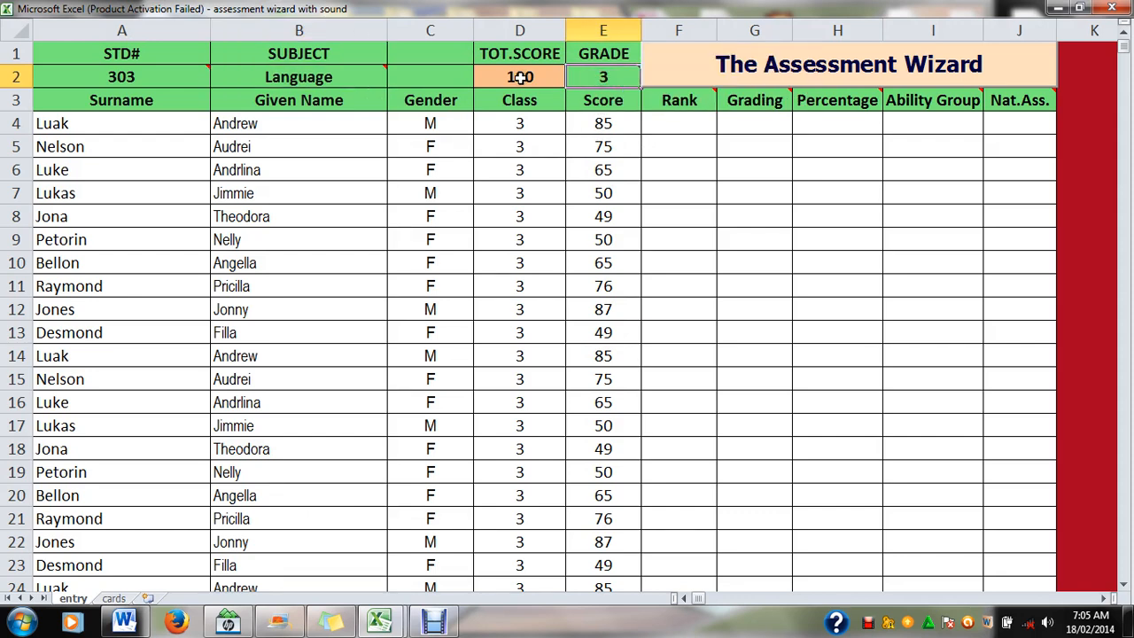
mouse_move(622, 78)
Look through the student records from Surname to Class, down to the rows around 160, and return to the header.
left_click_drag(94, 122, 534, 559)
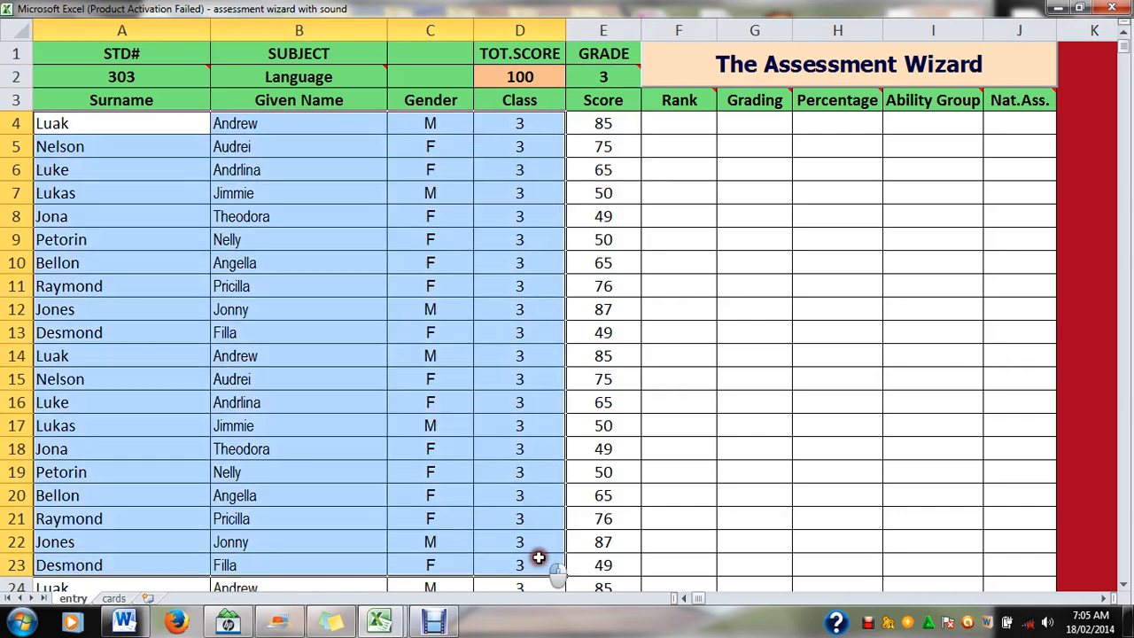
left_click_drag(165, 125, 460, 553)
left_click_drag(93, 570, 477, 502)
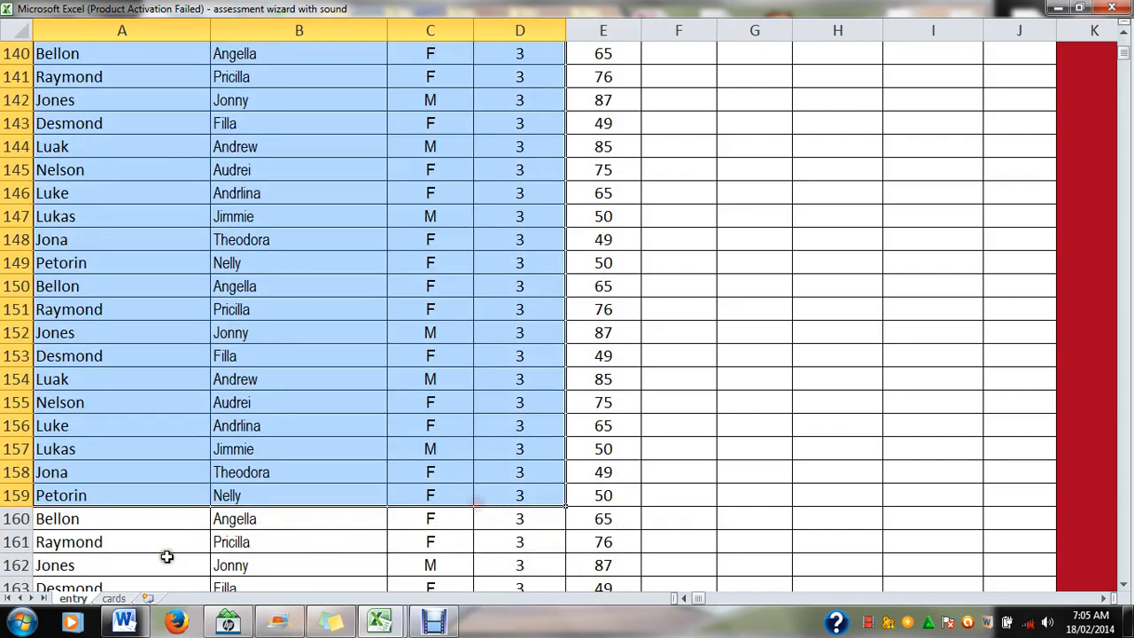
left_click_drag(133, 527, 270, 542)
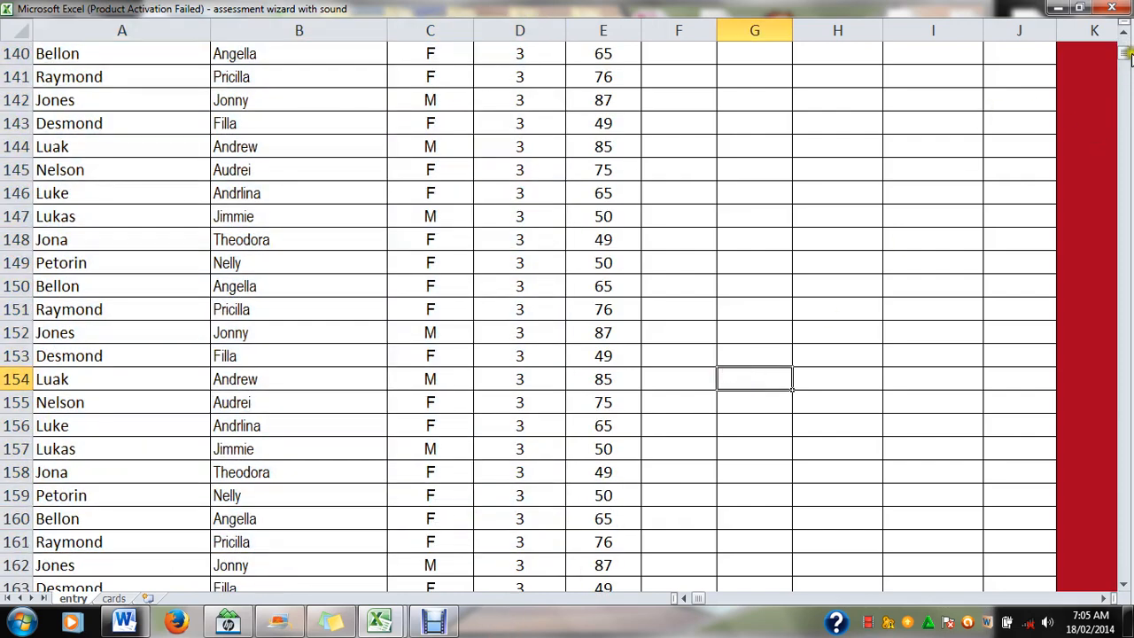
left_click_drag(1123, 57, 1123, 46)
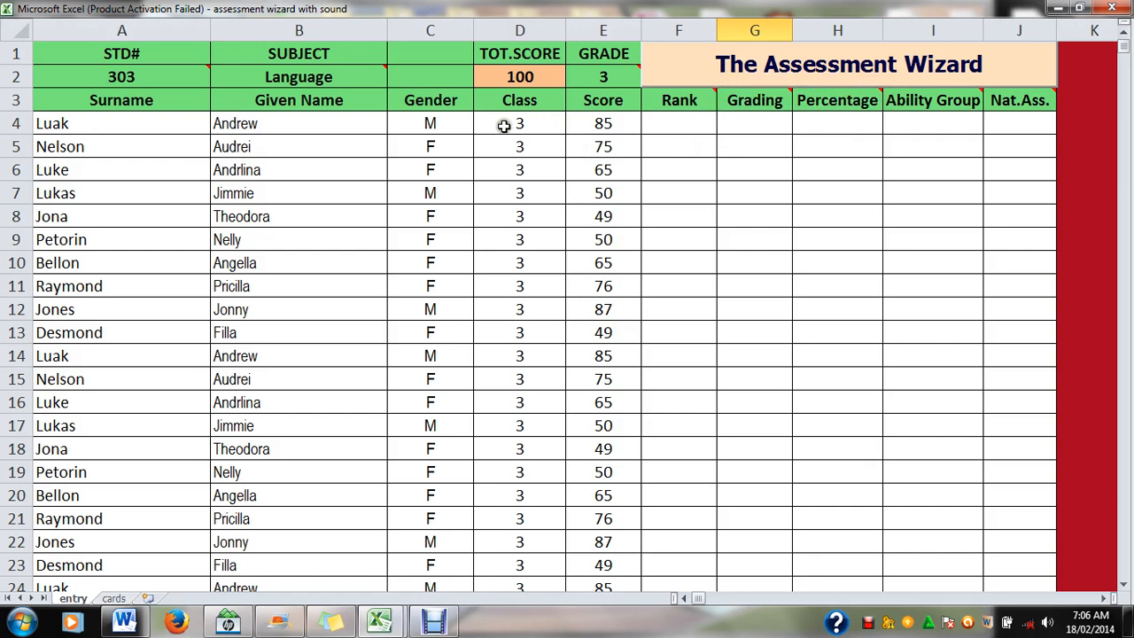
Open The Assessment Wizard, enter the database password and acknowledge the initialization so the School Assessment Database opens.
left_click(719, 67)
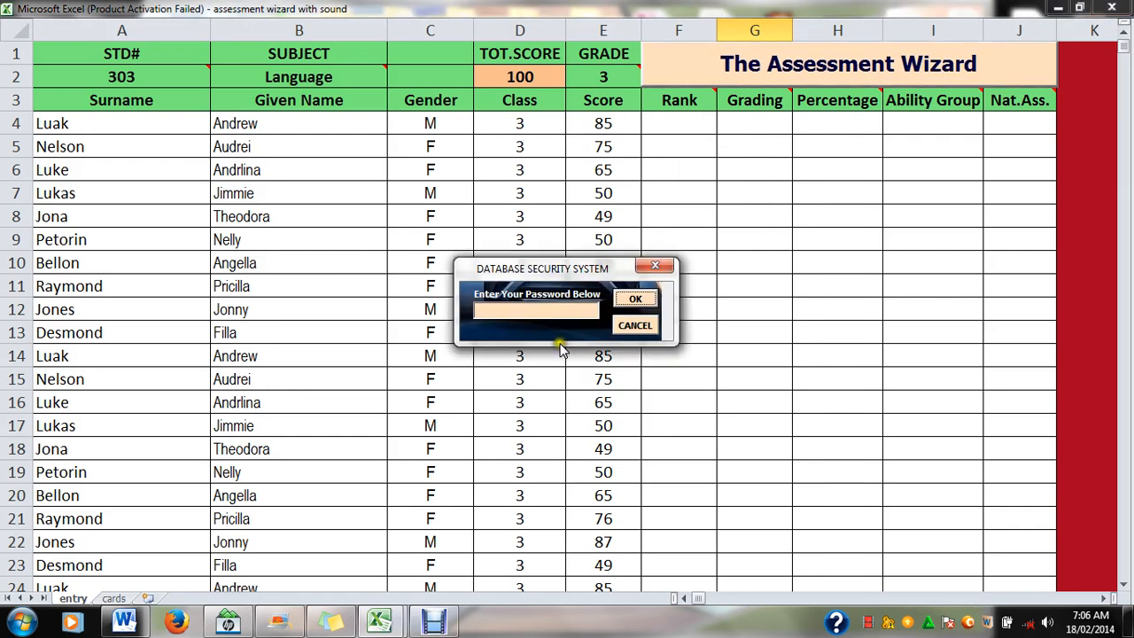
left_click(553, 309)
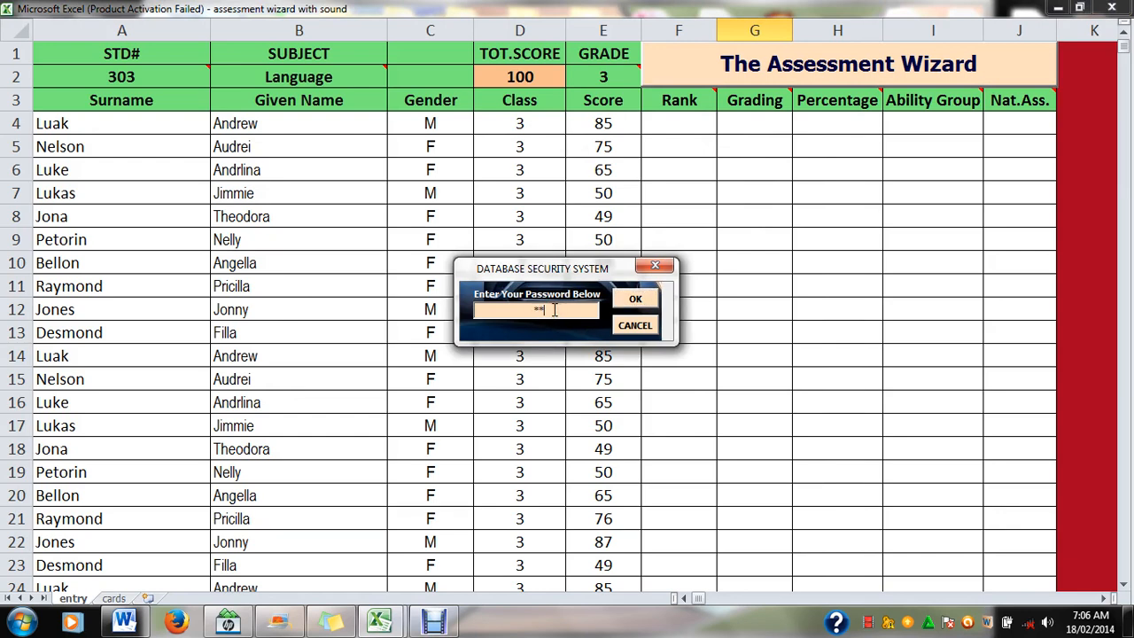
left_click(638, 301)
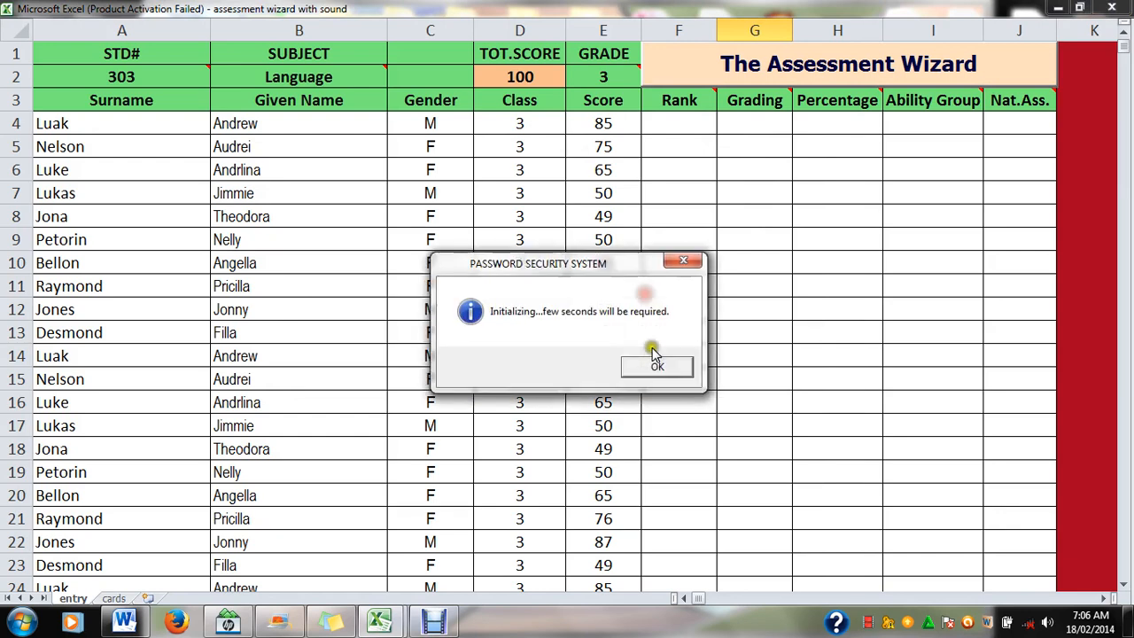
left_click(658, 366)
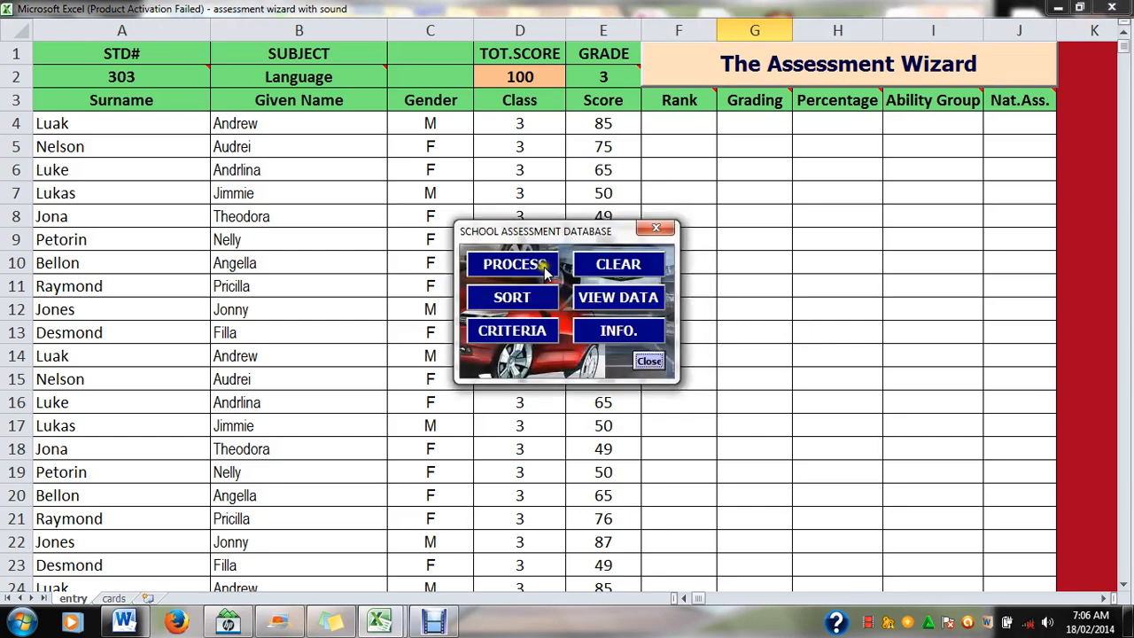
Process the Grade 3 Language scores and check the loading status of the Grade Three subjects.
left_click(544, 271)
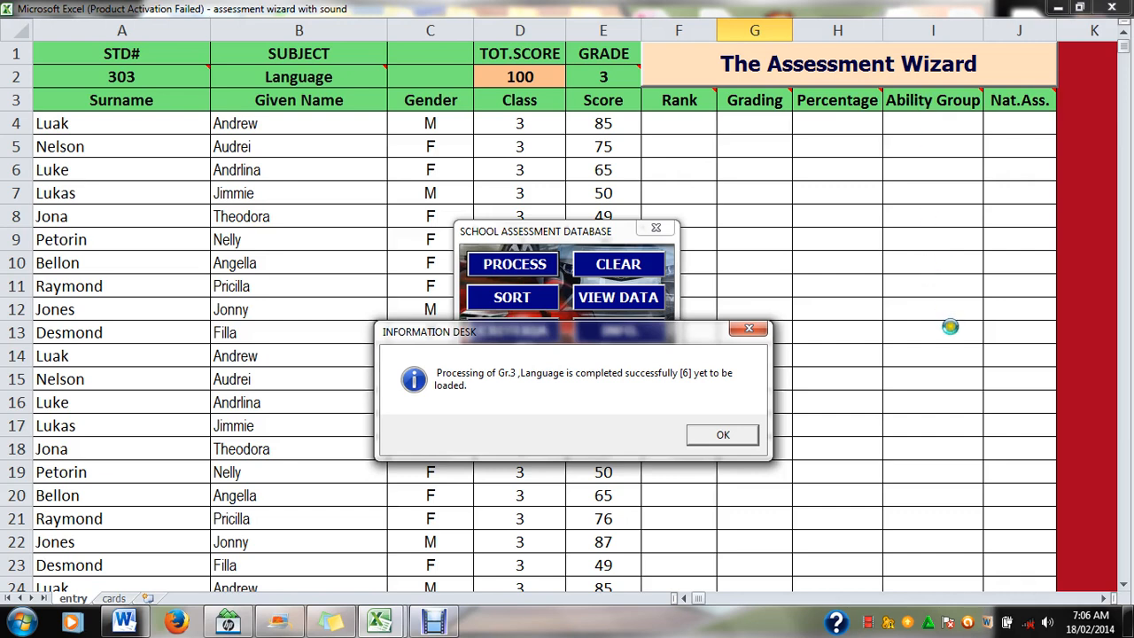
left_click(726, 434)
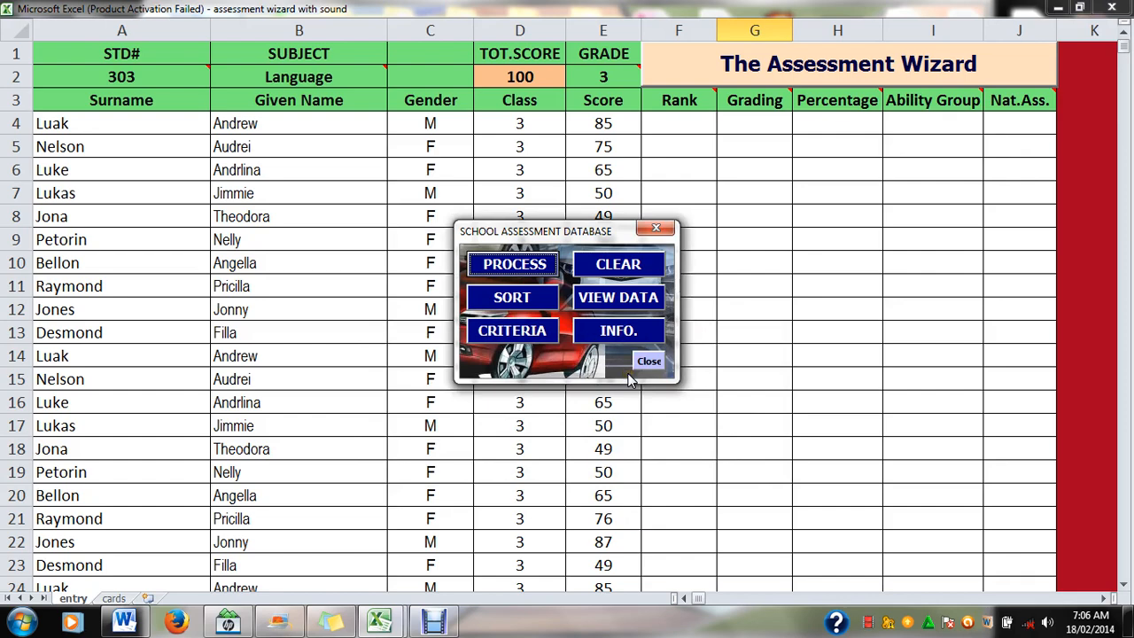
left_click(603, 332)
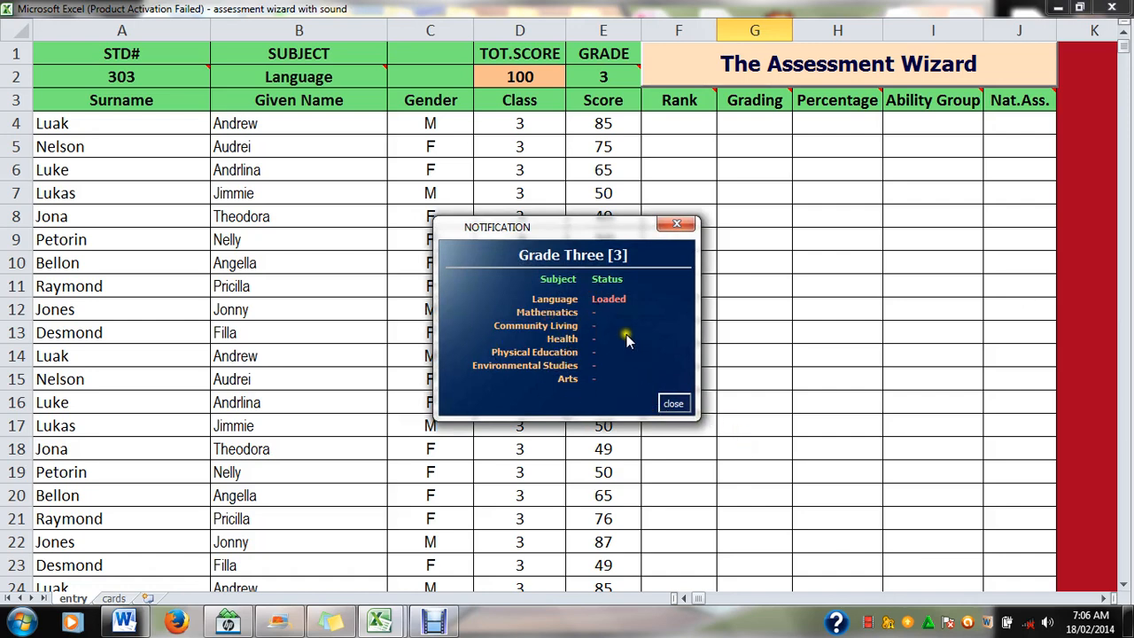
left_click(671, 403)
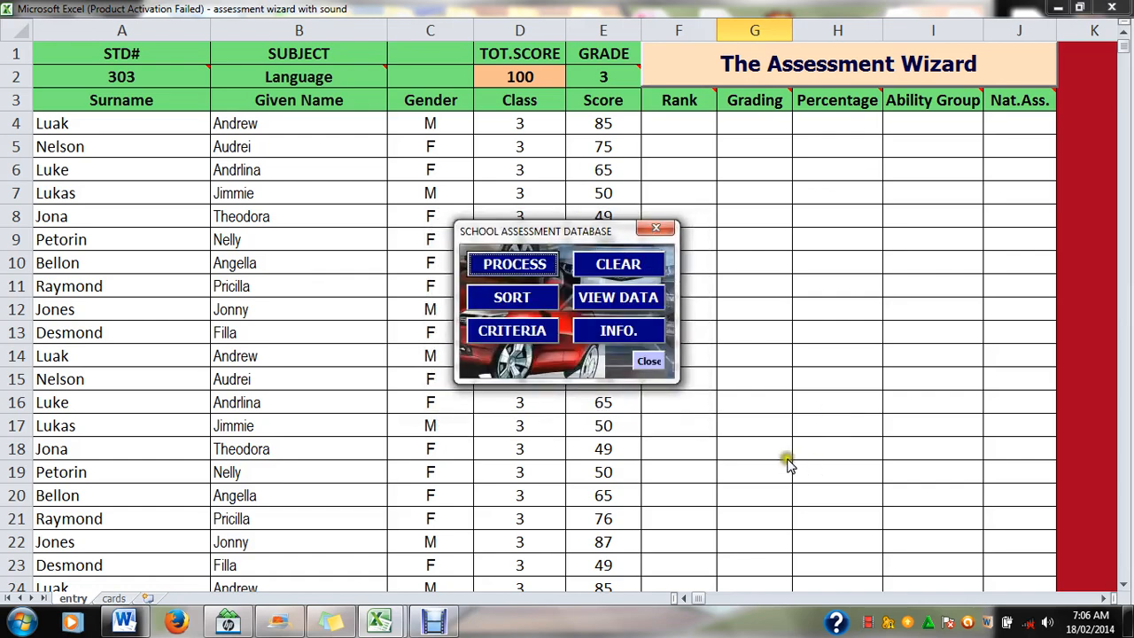
Load the processed Language data into the Rank, Grading, Percentage, Ability Group and Nat.Ass. columns of the entry sheet.
left_click(632, 303)
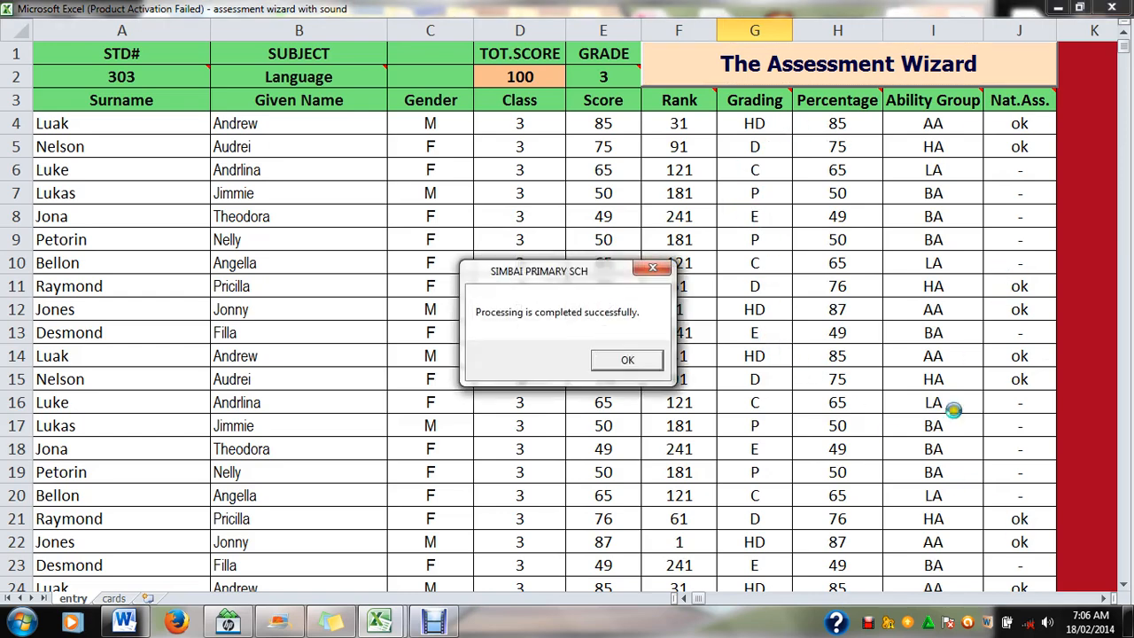
left_click(653, 360)
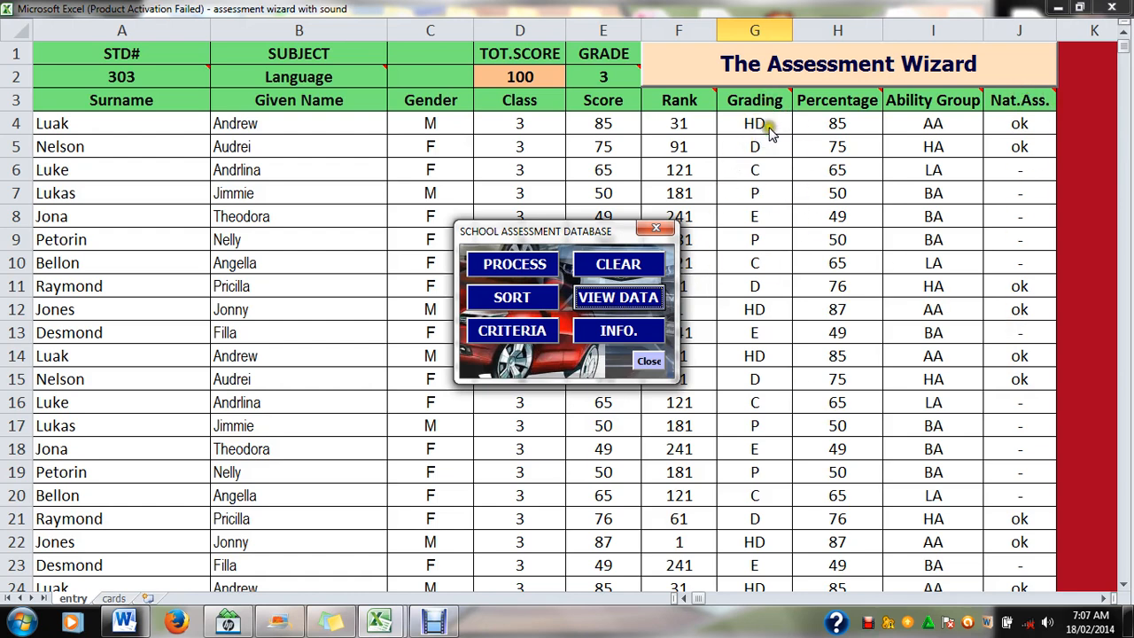
Review the lower primary, upper primary and national assessment criteria against the results columns, and register the criteria.
left_click(532, 332)
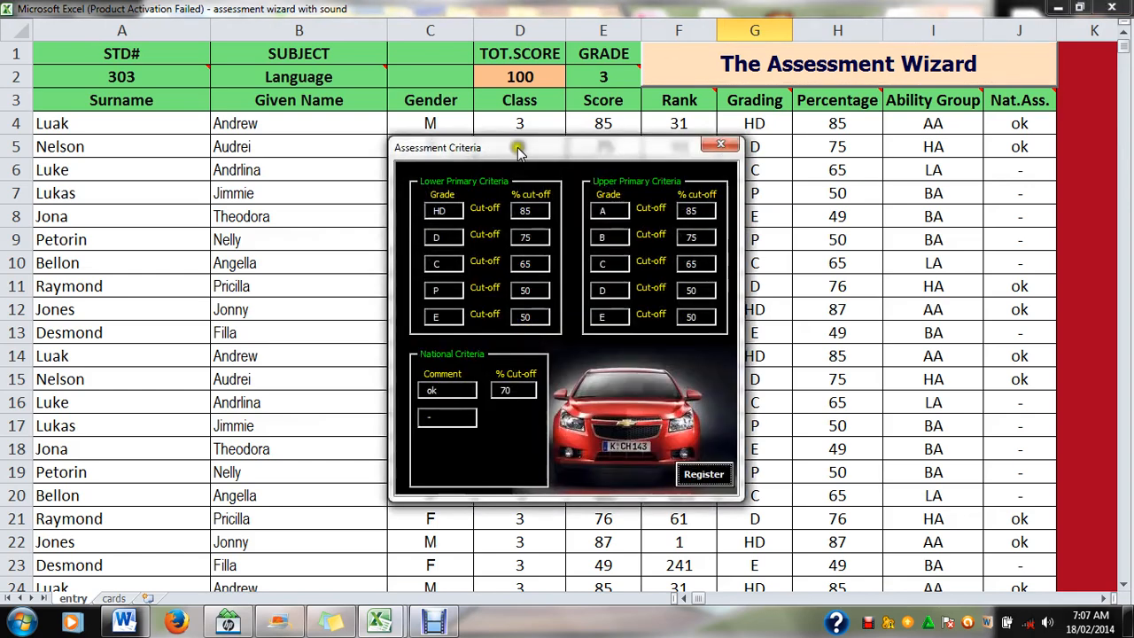
left_click_drag(514, 143, 322, 122)
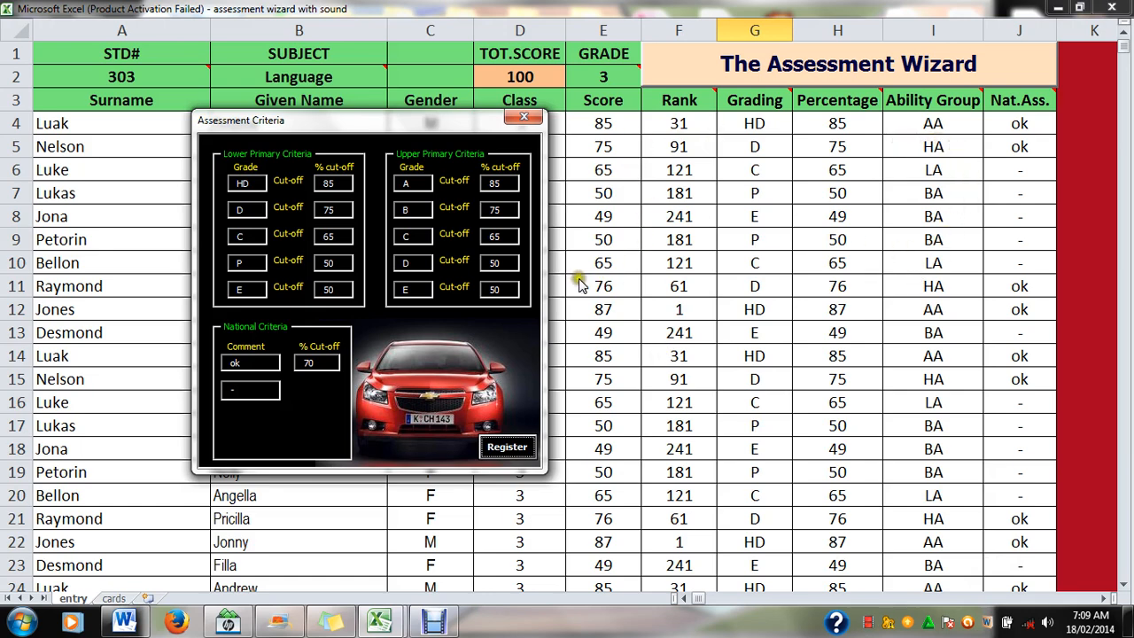
left_click_drag(379, 120, 368, 75)
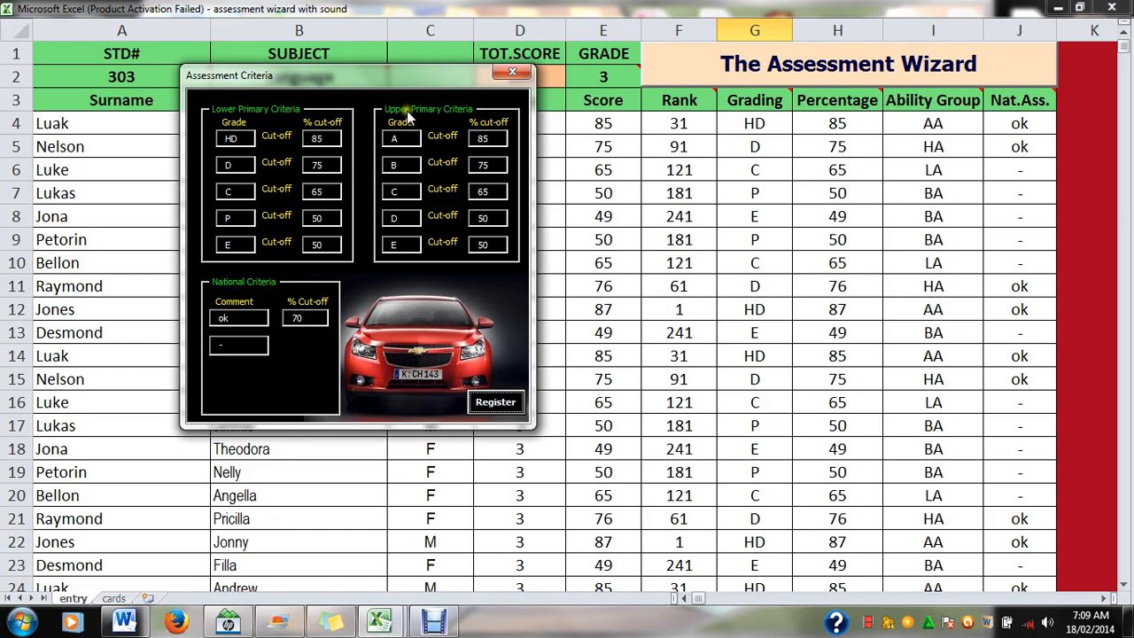
left_click_drag(407, 82, 431, 140)
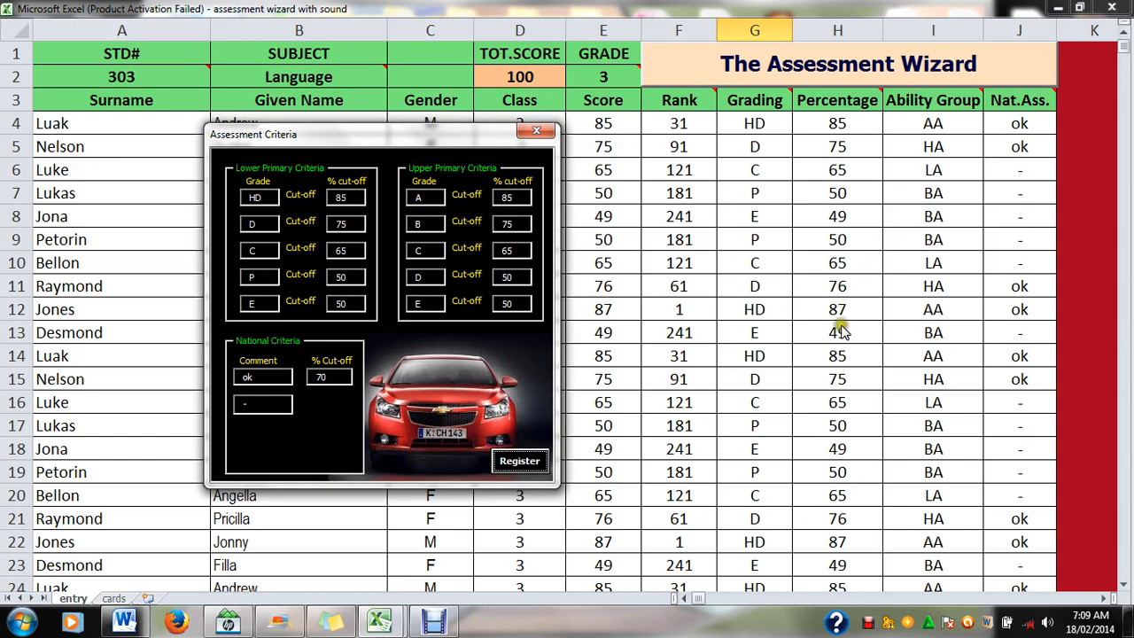
left_click(528, 466)
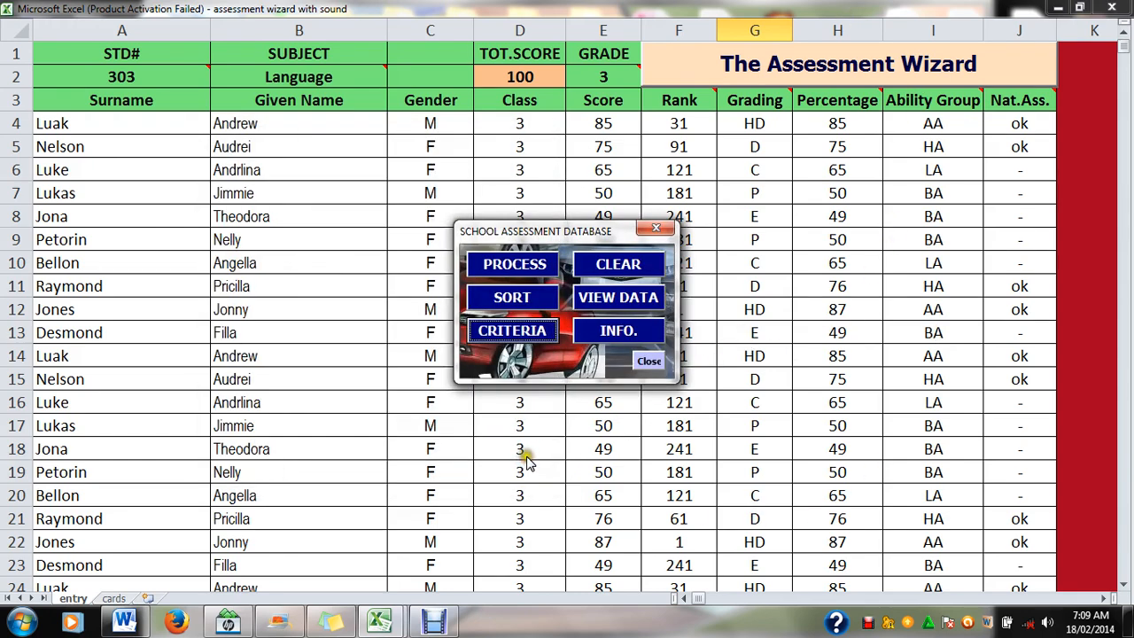
Clear the Language results from the entry sheet without clearing the marks, and close the School Assessment Database.
left_click(618, 264)
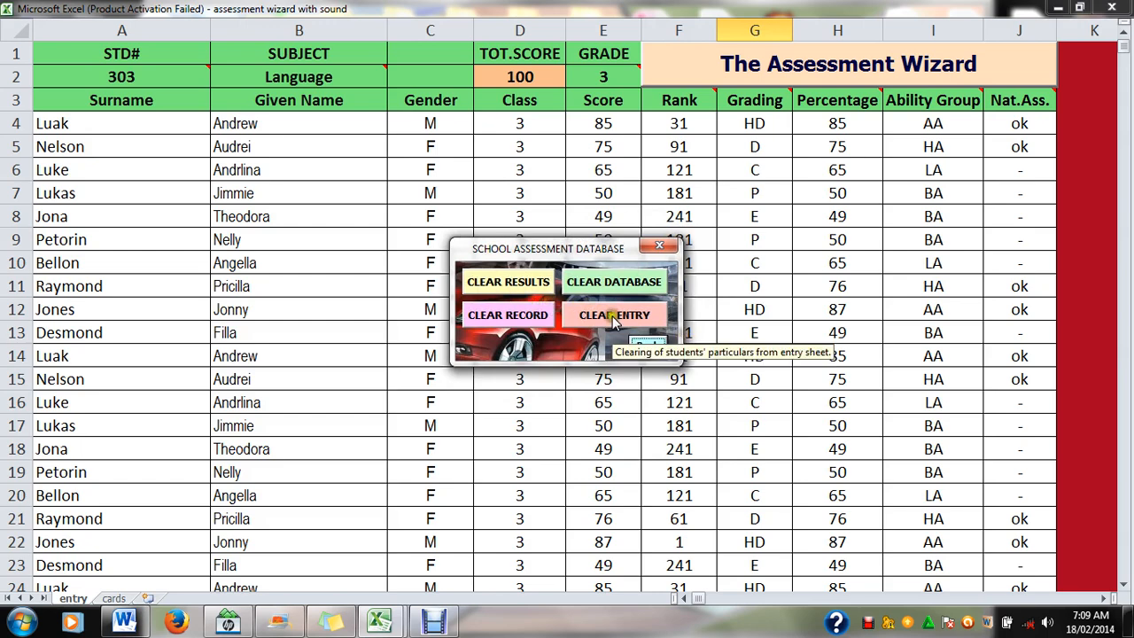
left_click(526, 285)
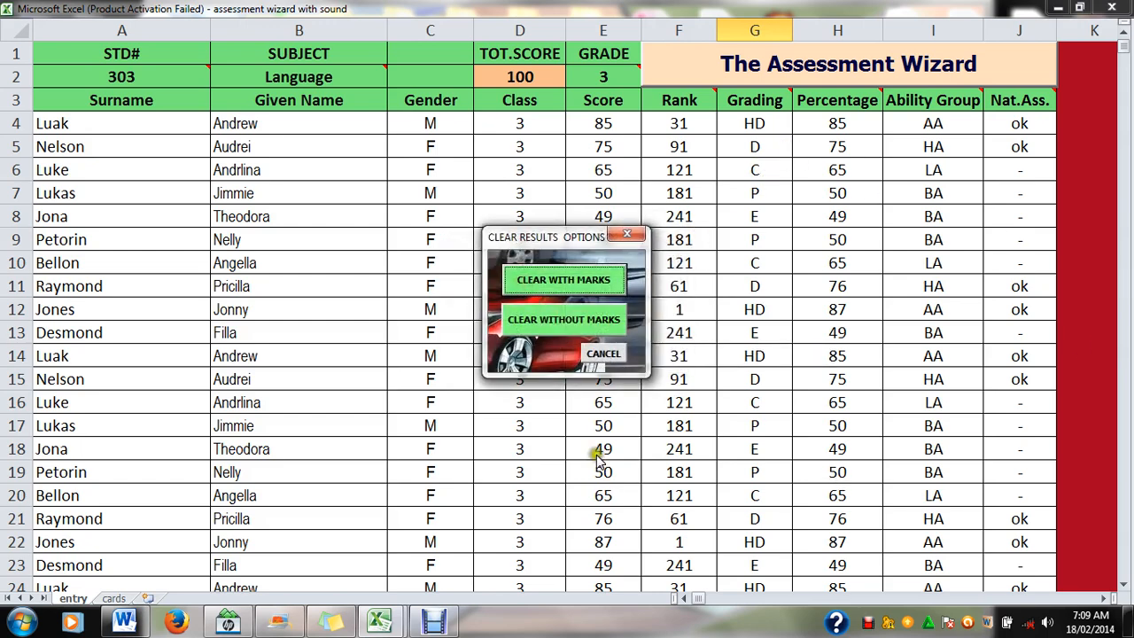
left_click(551, 318)
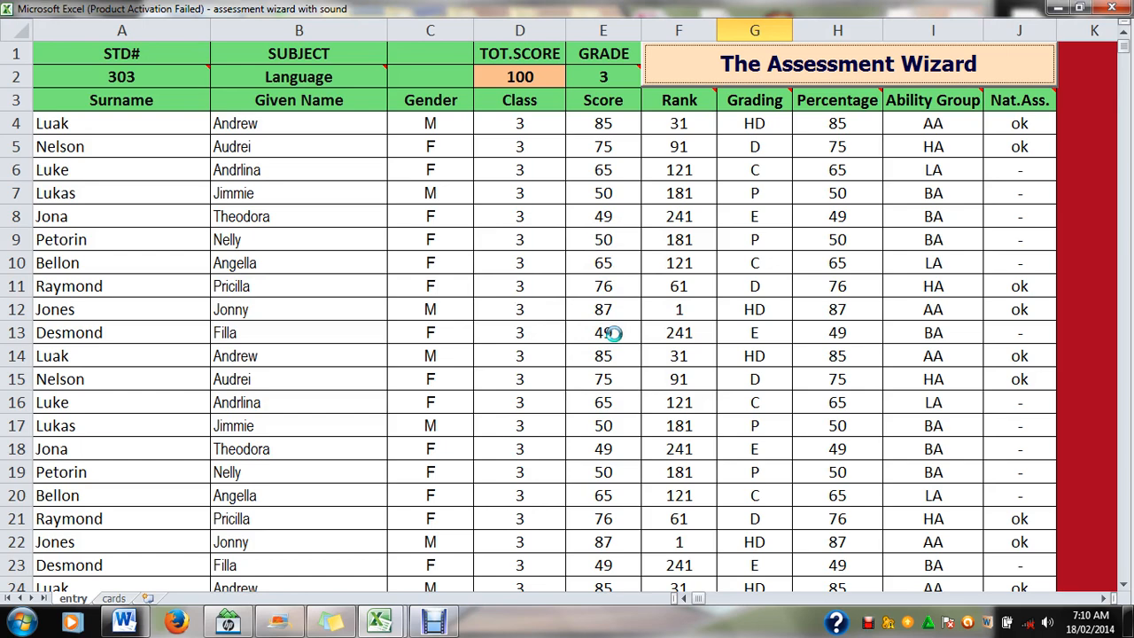
left_click(586, 366)
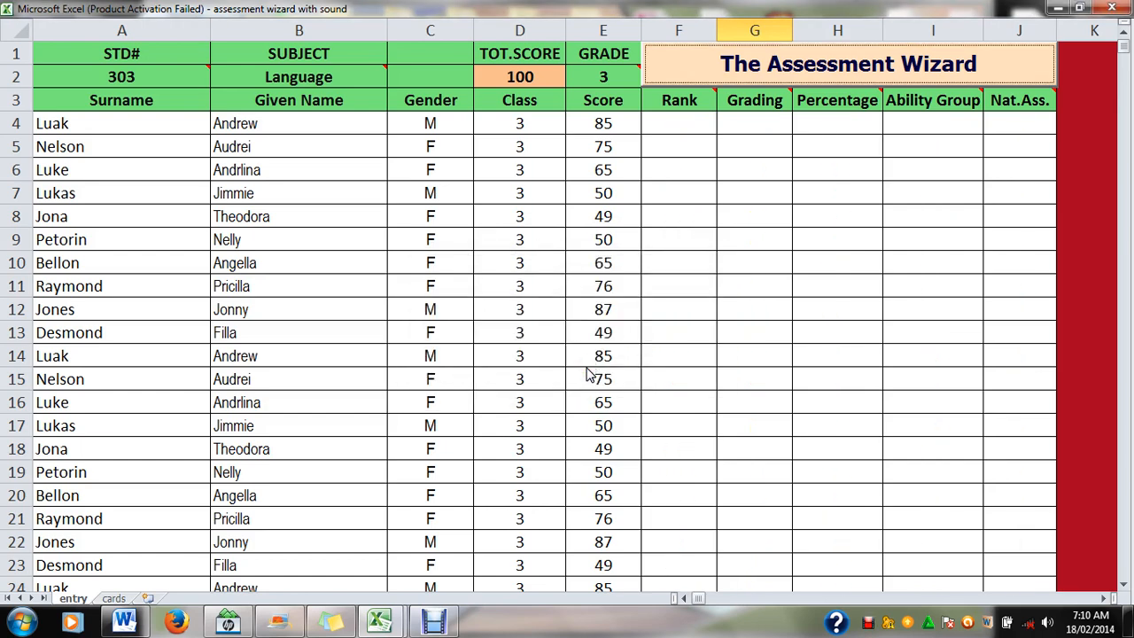
left_click(649, 361)
left_click(637, 345)
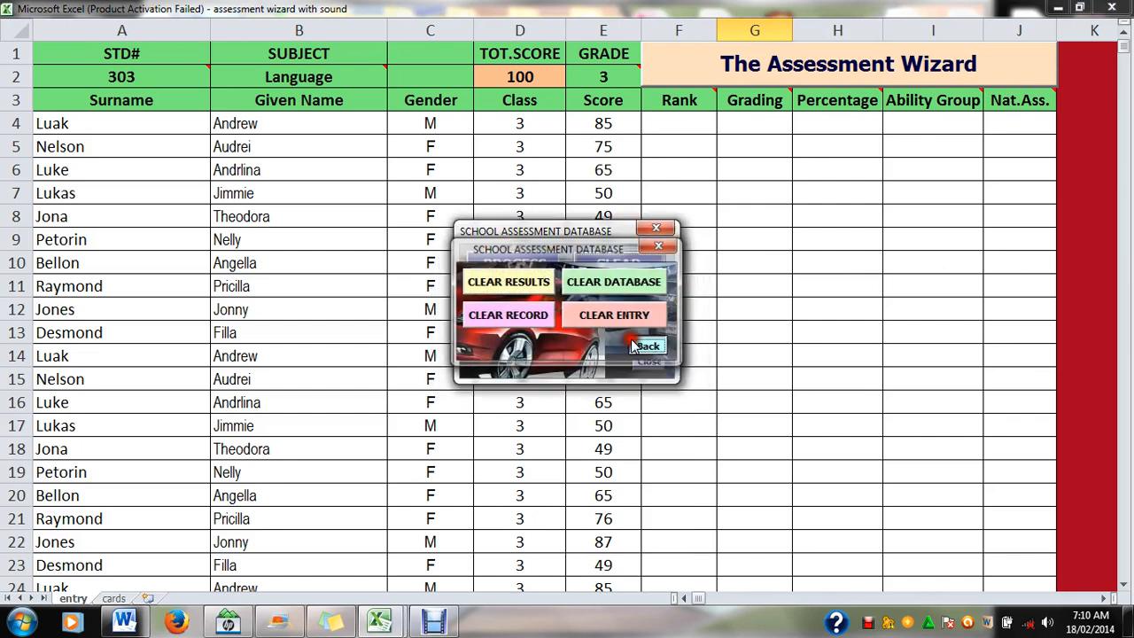
left_click(644, 369)
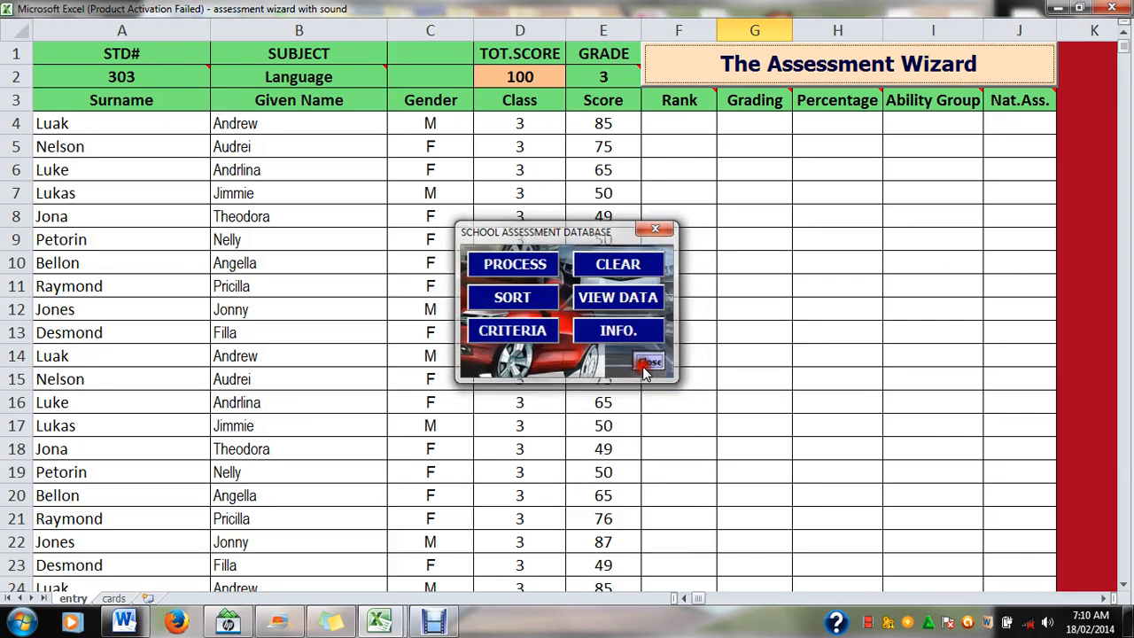
Set the subject in B2 to Mathematics and delete the scores in E4 to E14.
left_click(331, 78)
type("Mathematics")
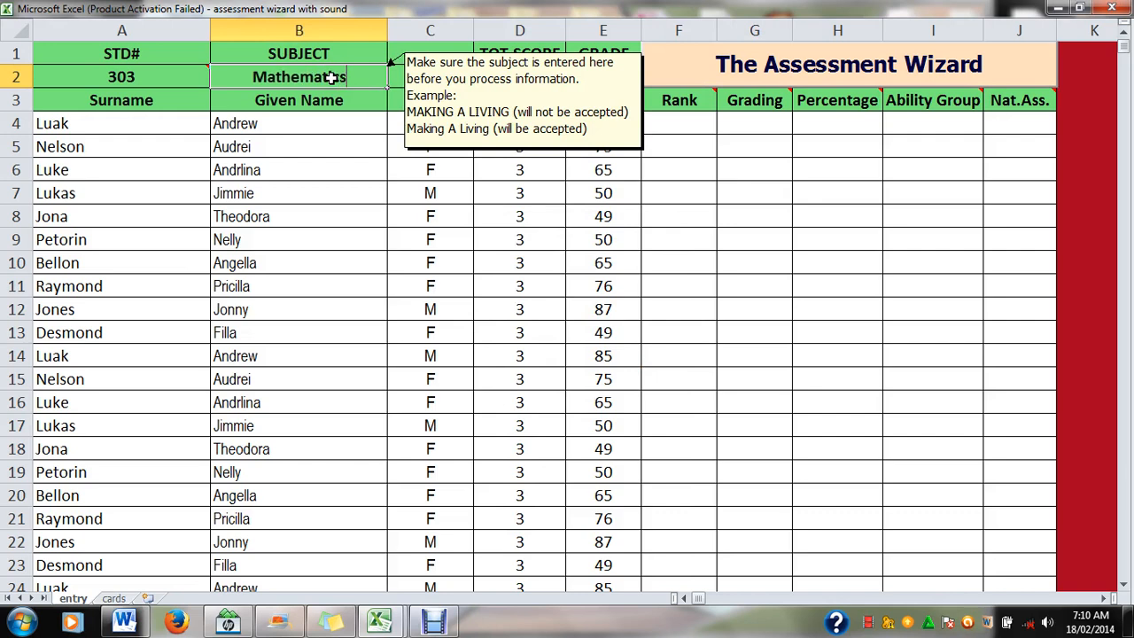
key("Return")
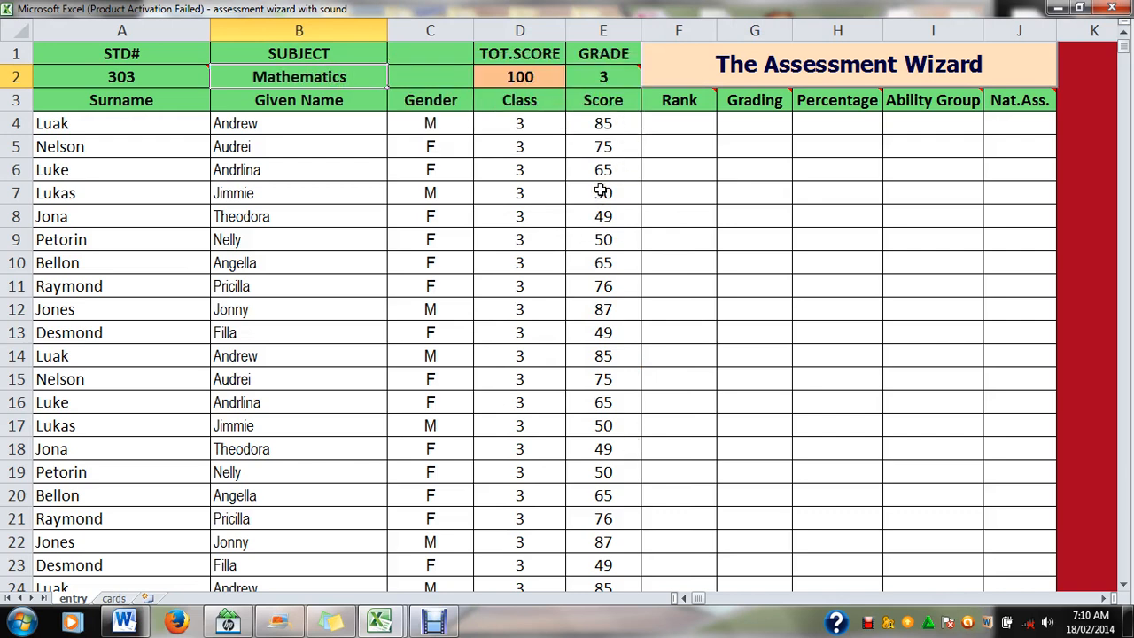
left_click_drag(591, 118, 623, 357)
key("Delete")
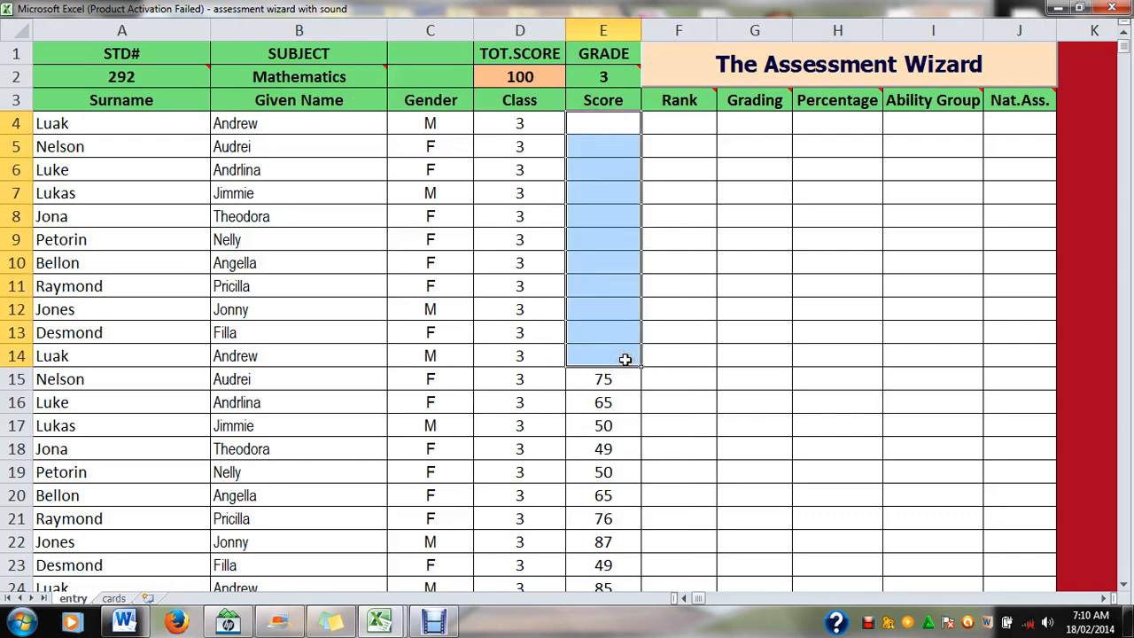
Enter the Mathematics scores 45, 76, 89, 76, 43, 45, 65, 76, 54, 87 and 80 in cells E4 to E14.
left_click(604, 125)
type("4")
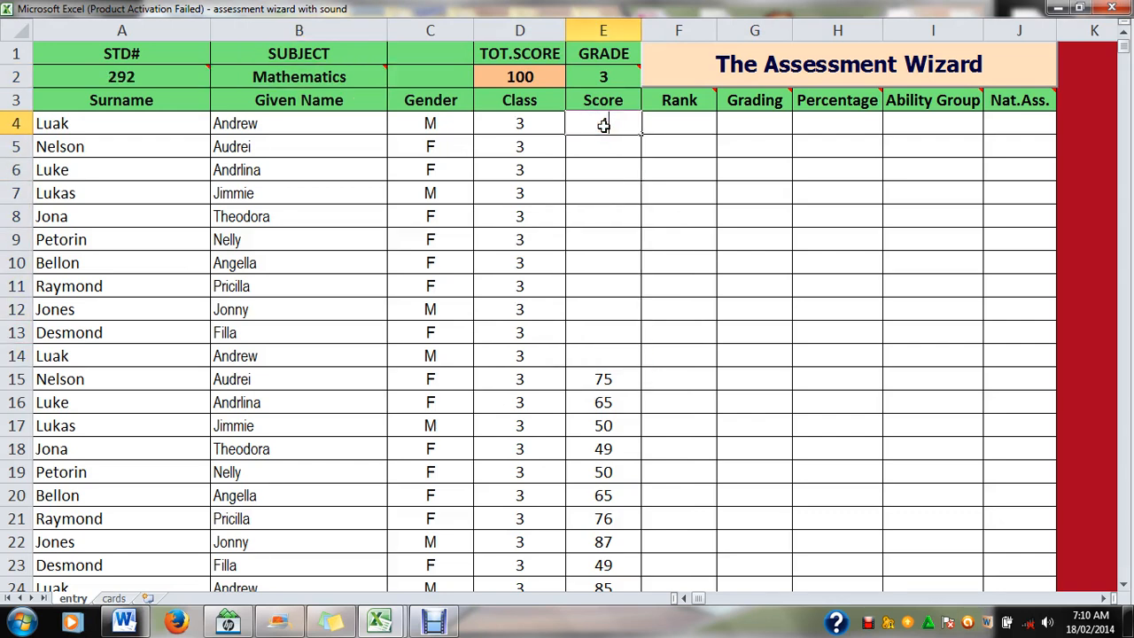
type("5")
key("Return")
type("76")
key("Return")
type("89")
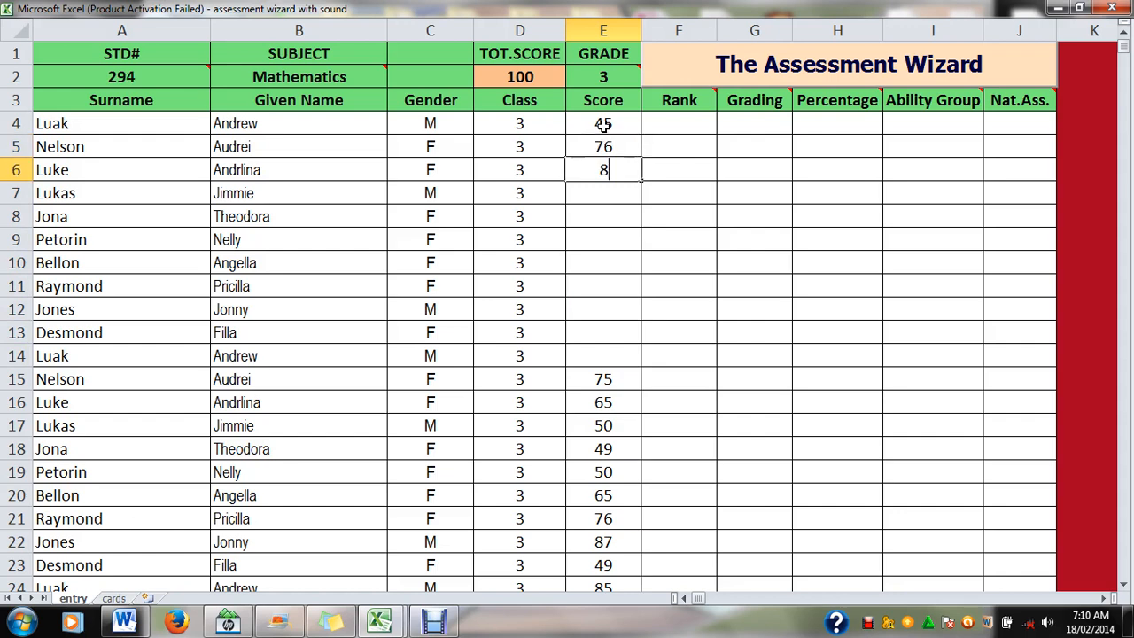
key("Return")
type("76")
key("Return")
type("43")
key("Return")
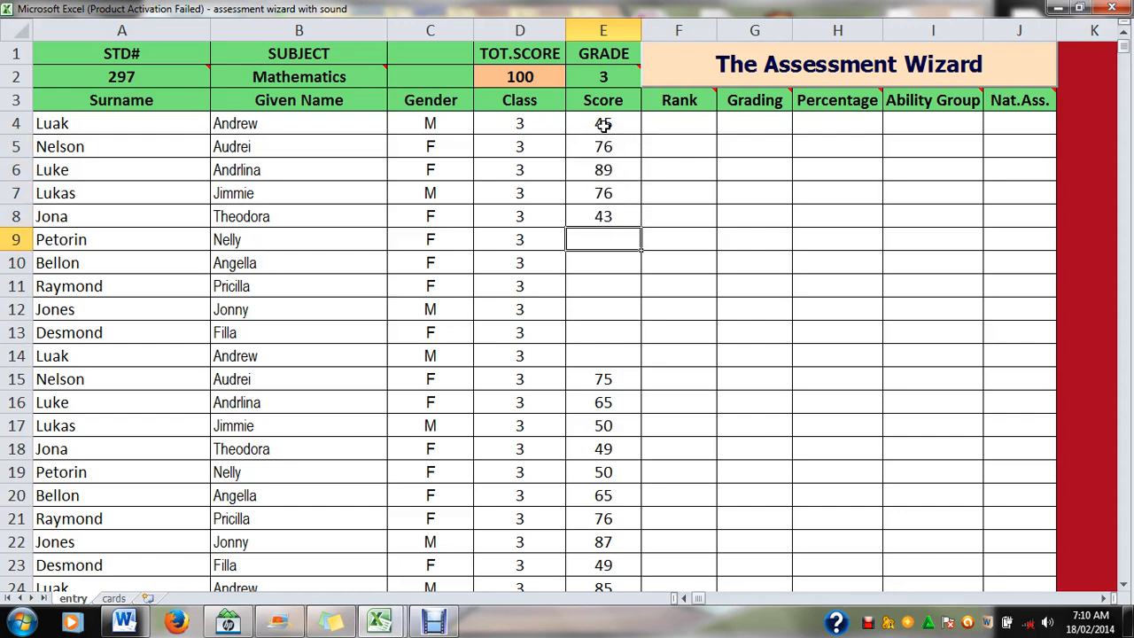
type("45")
key("Return")
type("65")
key("Return")
type("76")
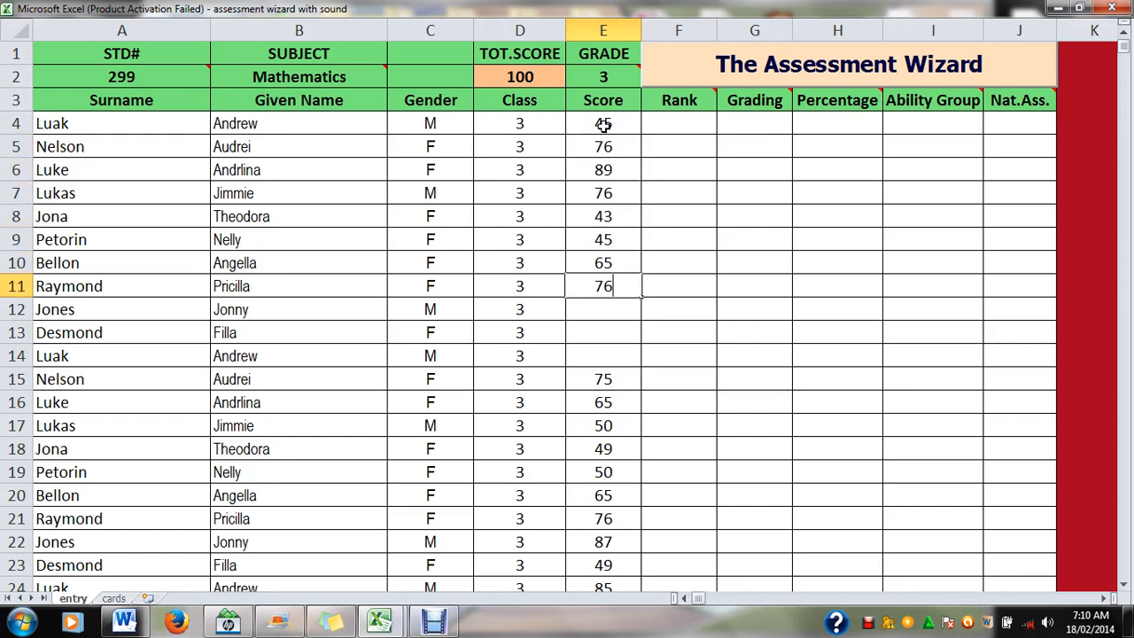
key("Return")
type("54")
key("Return")
type("87")
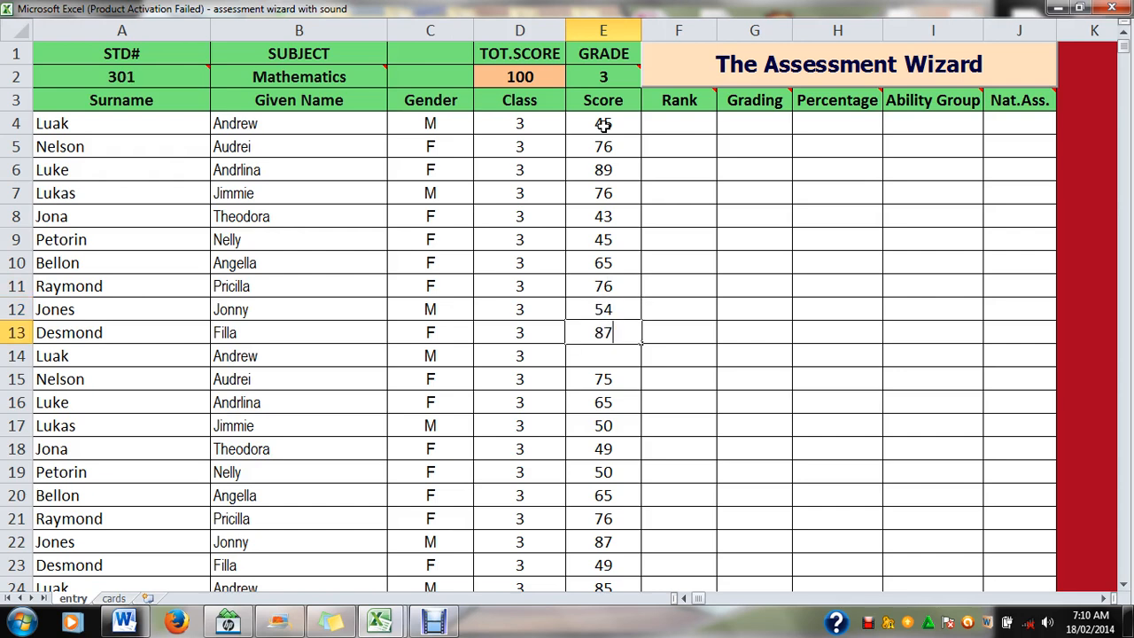
key("Return")
type("80")
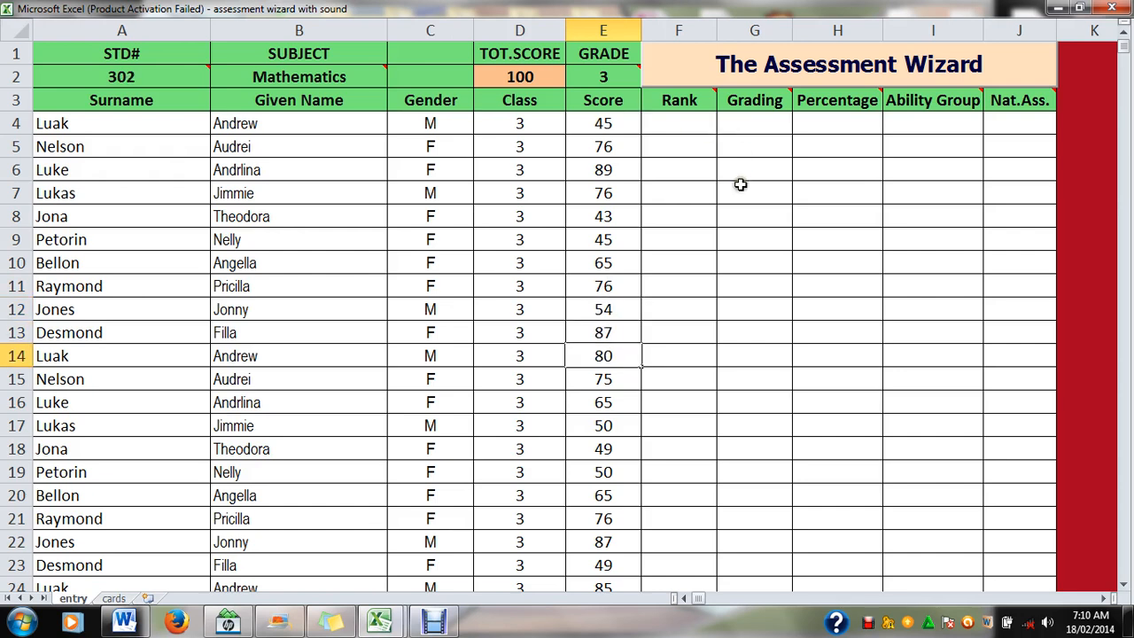
left_click(728, 243)
left_click_drag(610, 355, 45, 147)
left_click(802, 373)
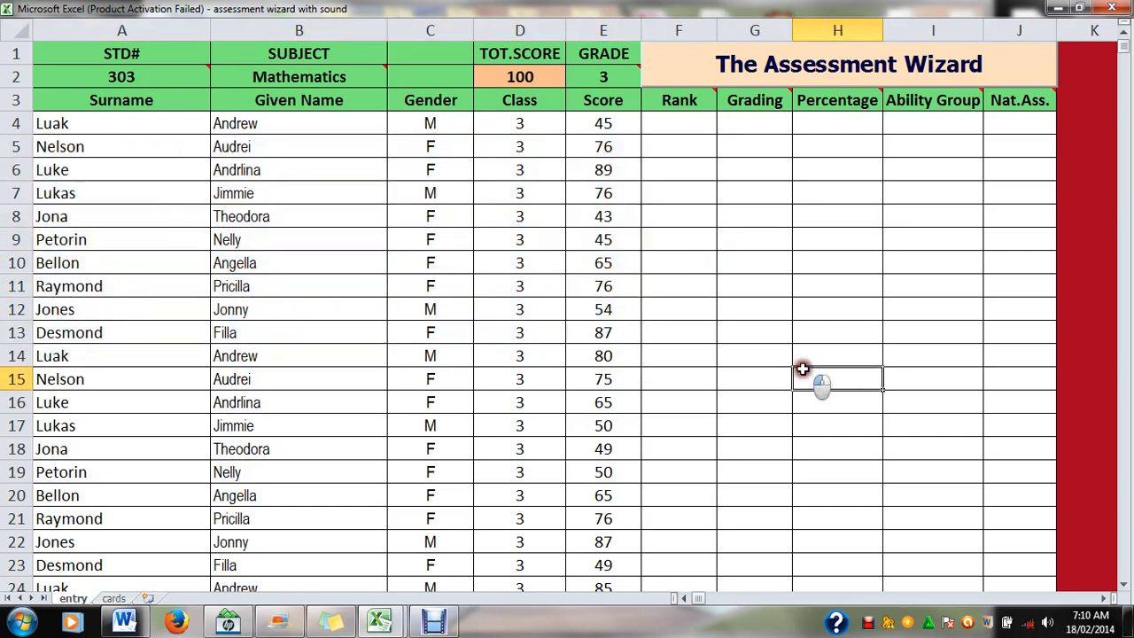
Open The Assessment Wizard with the database password and process the Grade 3 Mathematics scores.
left_click(703, 75)
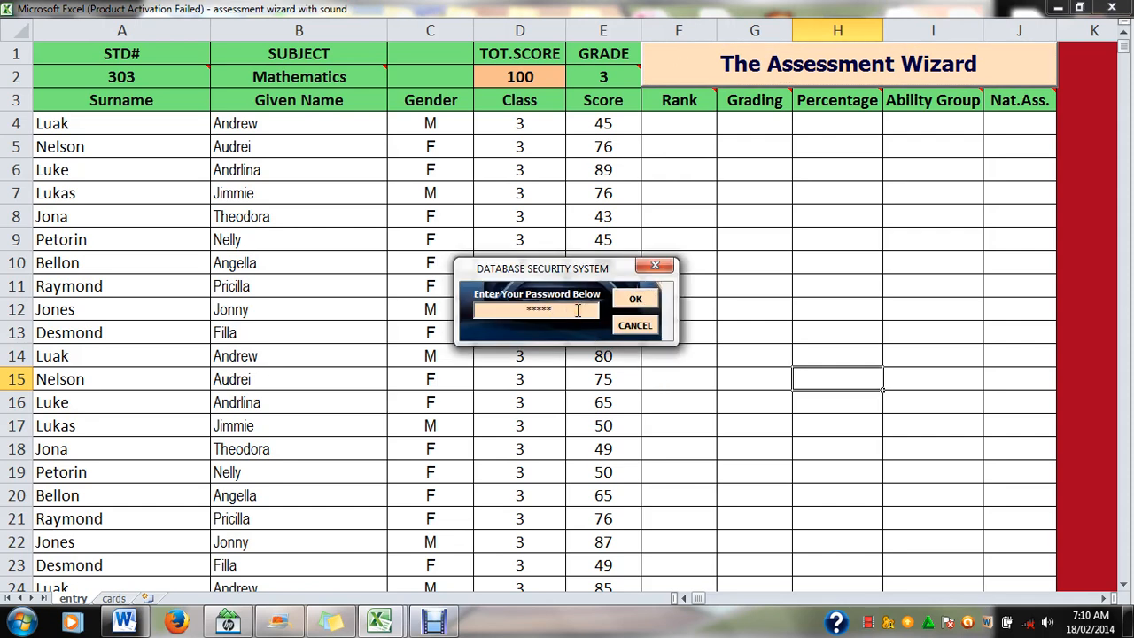
left_click(635, 300)
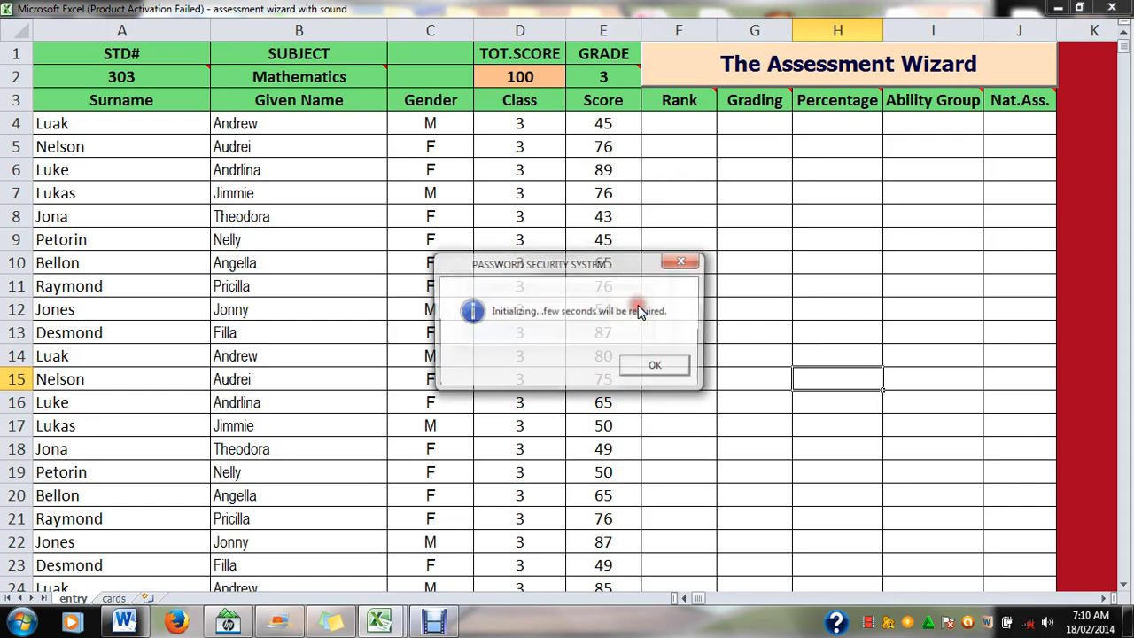
left_click(656, 367)
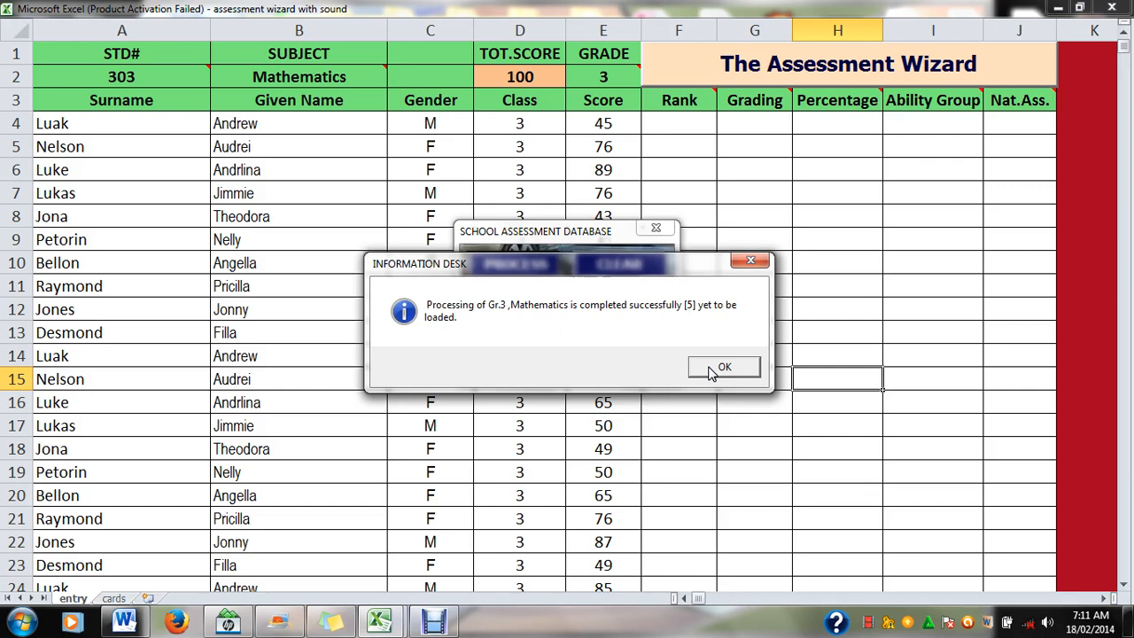
left_click(710, 371)
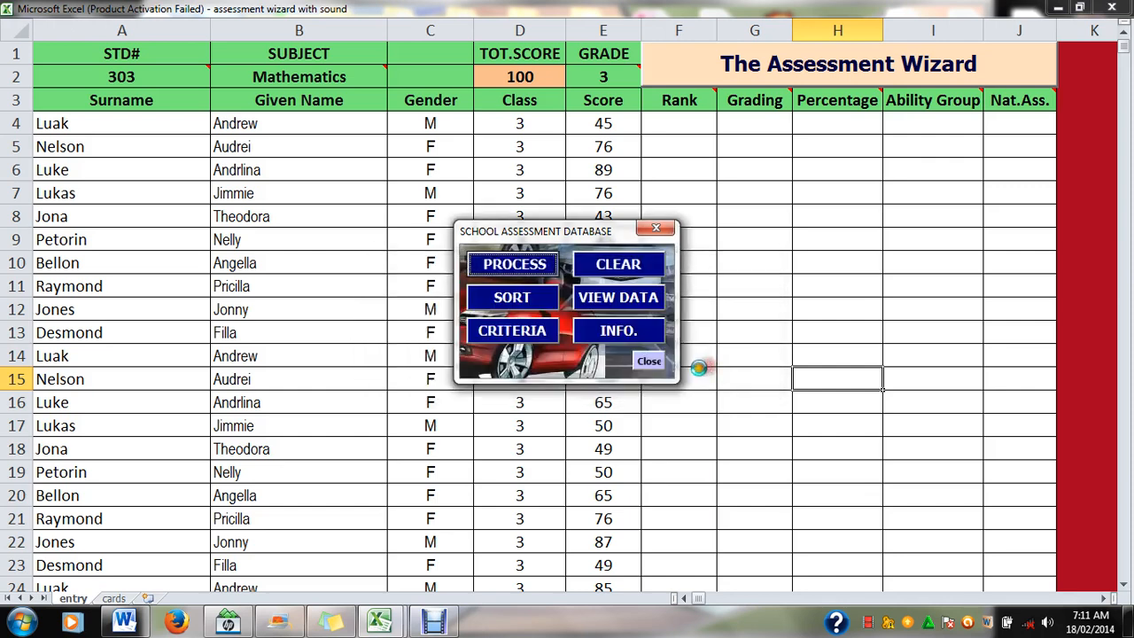
Check the loading status of the Grade Three subjects and load the Mathematics results into the Rank to Nat.Ass. columns.
left_click(638, 332)
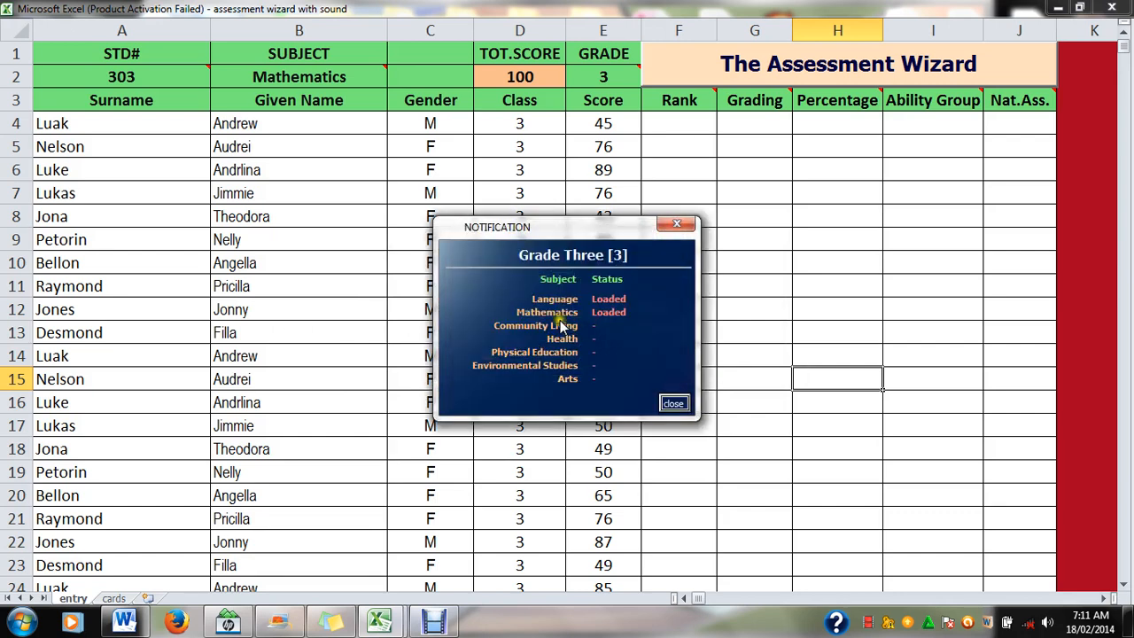
left_click(673, 403)
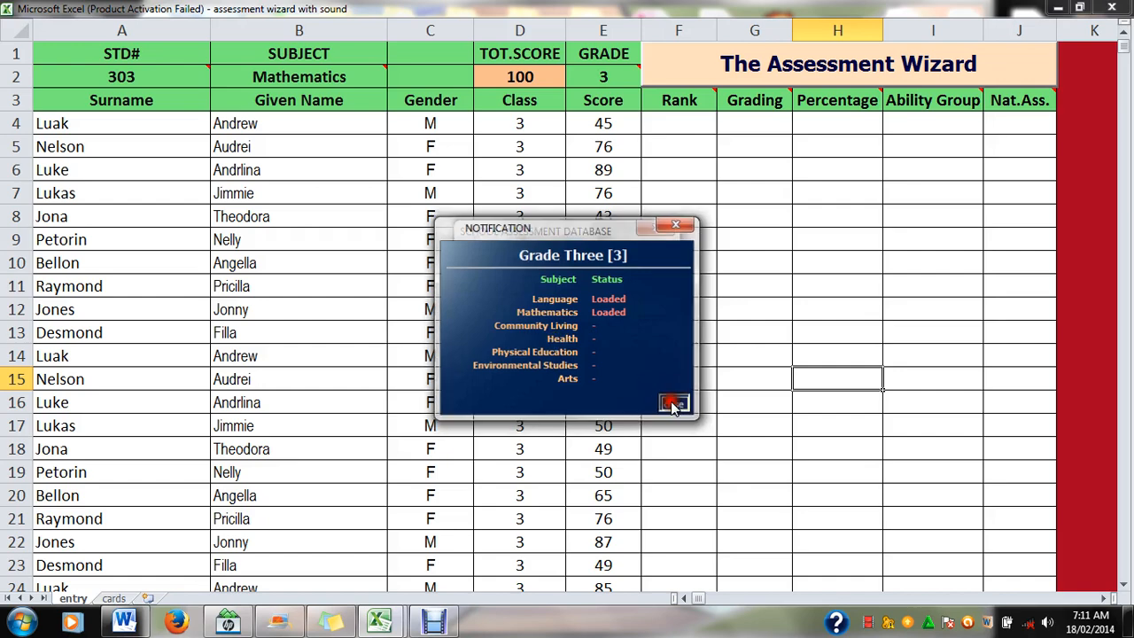
left_click(631, 299)
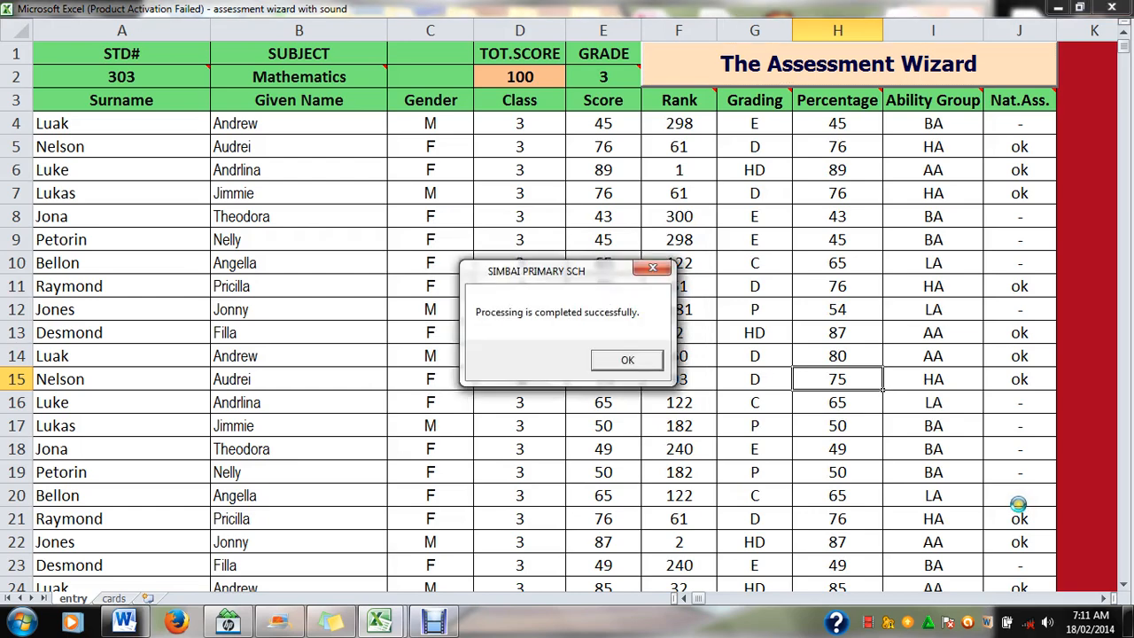
left_click(607, 358)
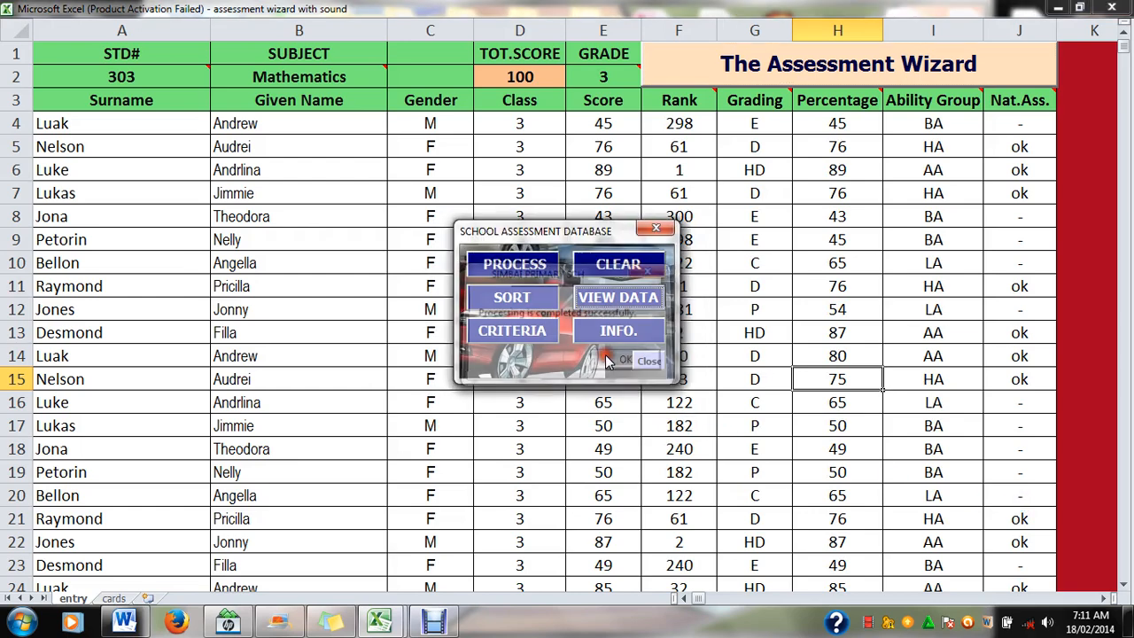
Clear the Mathematics results from the entry sheet without clearing the marks, and close the School Assessment Database.
left_click(591, 267)
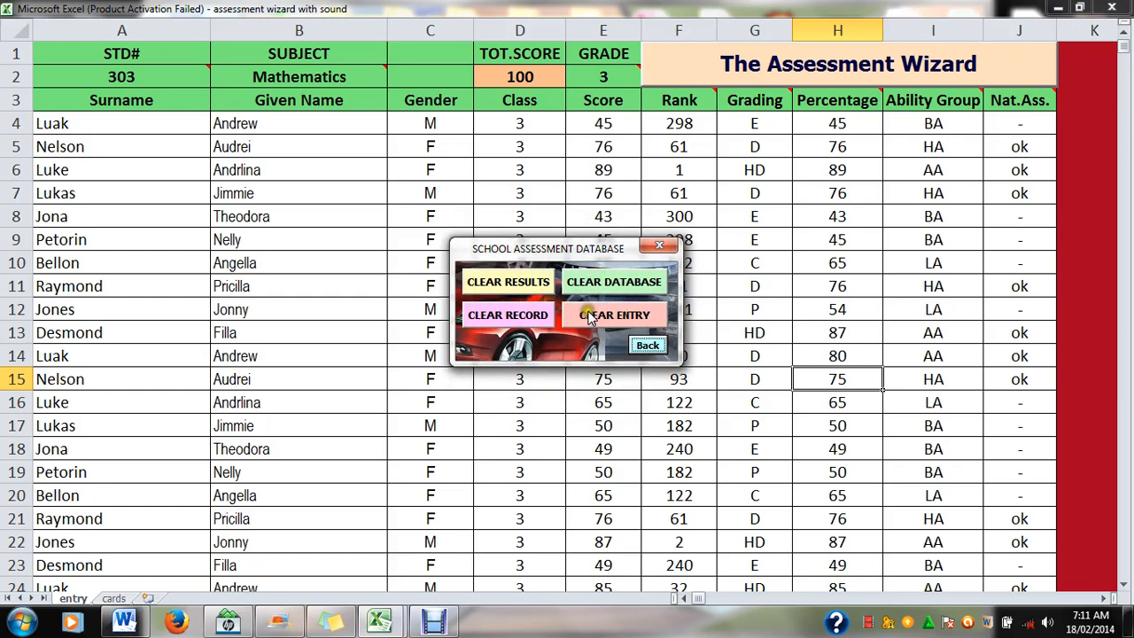
left_click(521, 285)
left_click(547, 320)
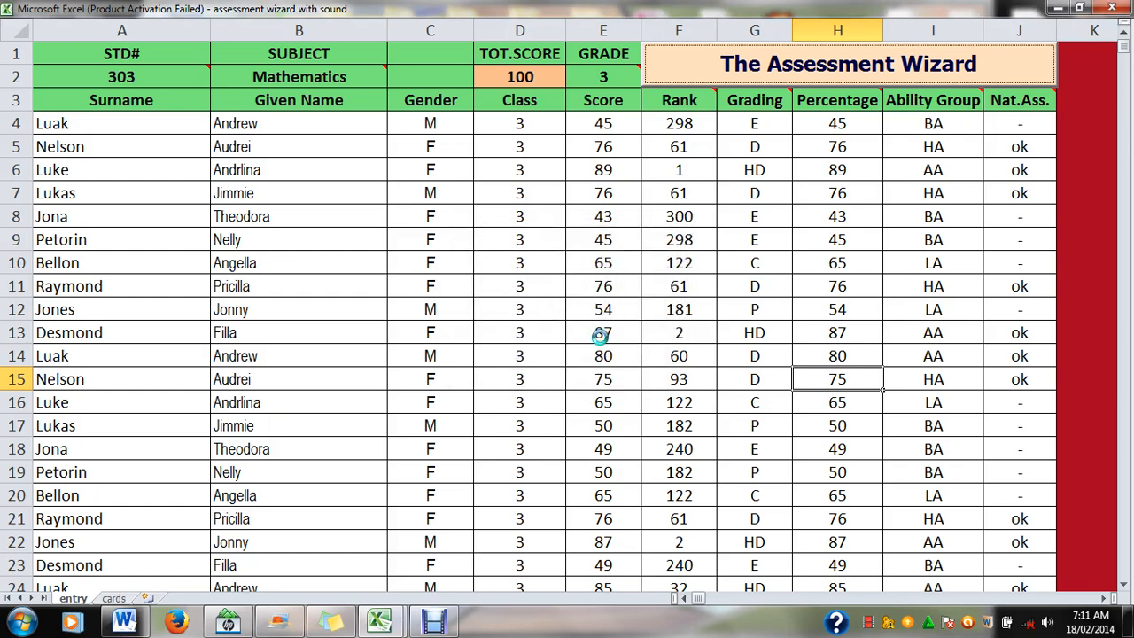
left_click(620, 369)
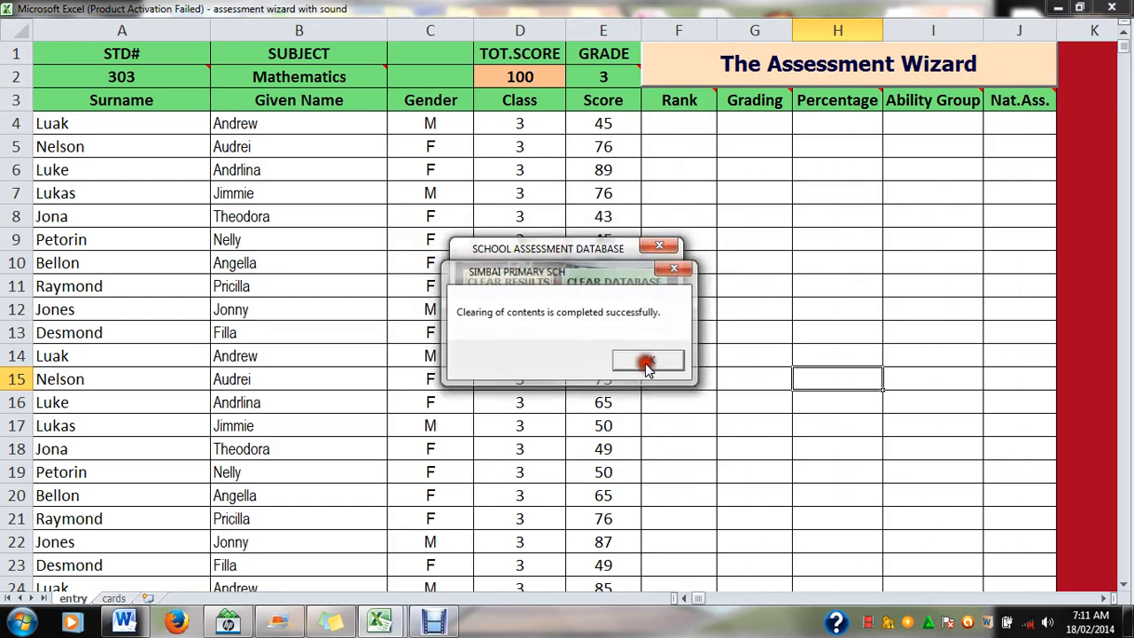
left_click(650, 361)
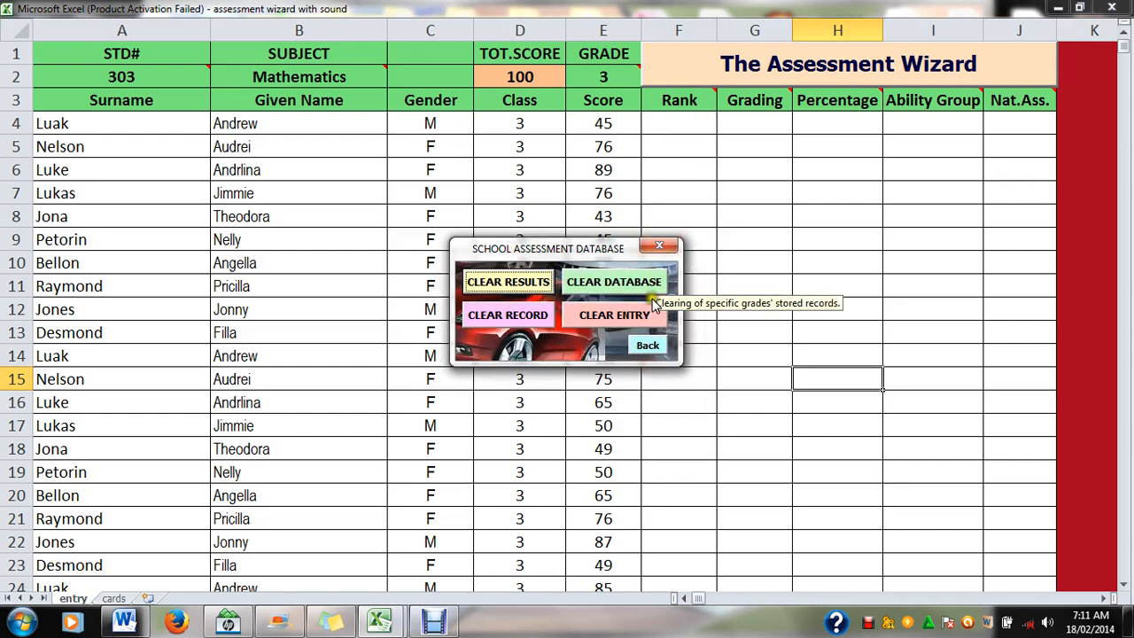
left_click(647, 346)
left_click(656, 229)
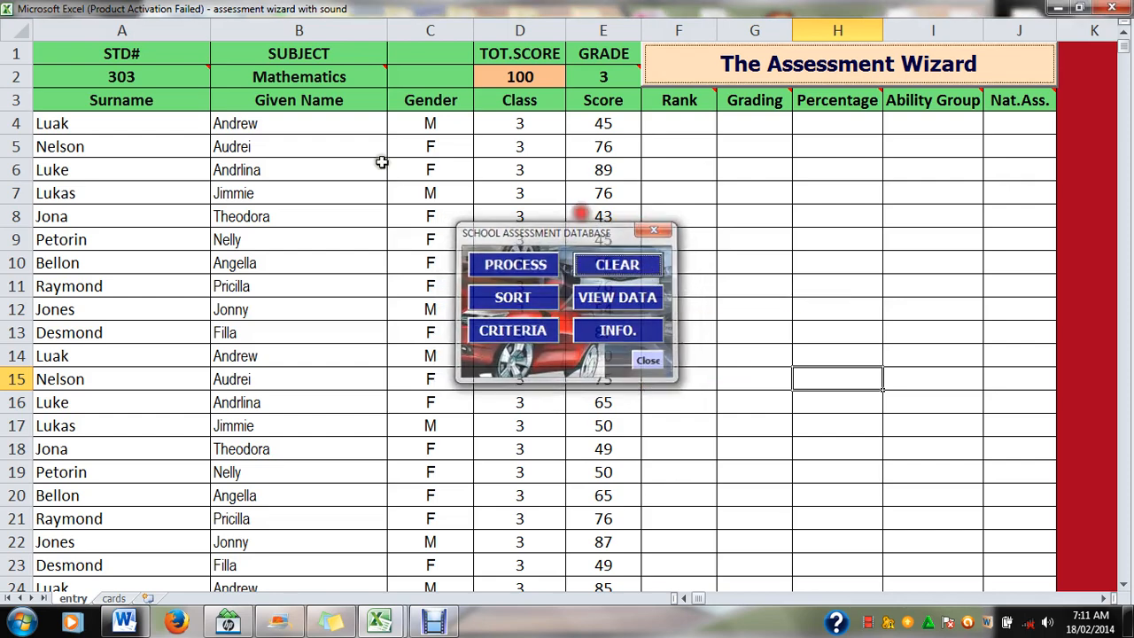
Set the subject in B2 to Community Living and delete the scores in E4 to E15.
left_click(344, 79)
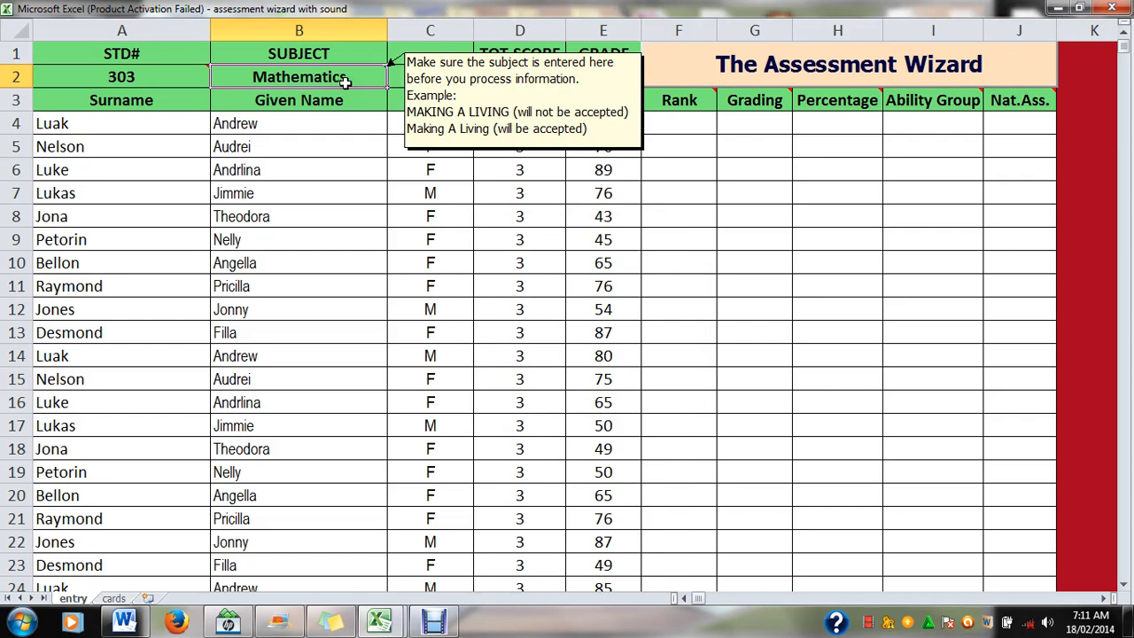
type("Community Li")
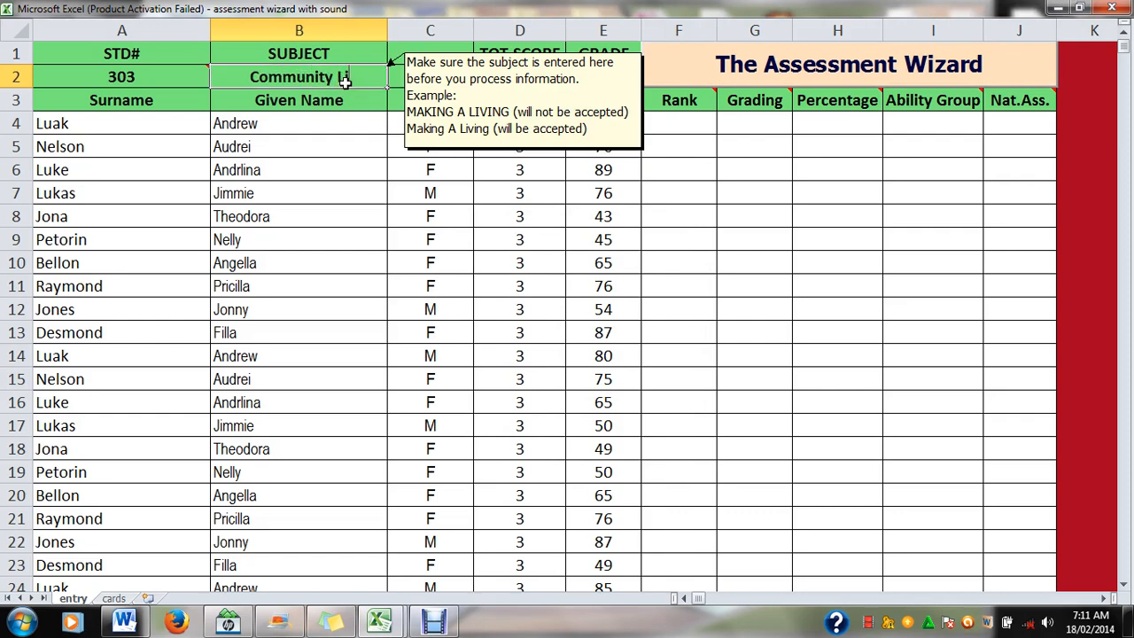
type("ving")
left_click(753, 196)
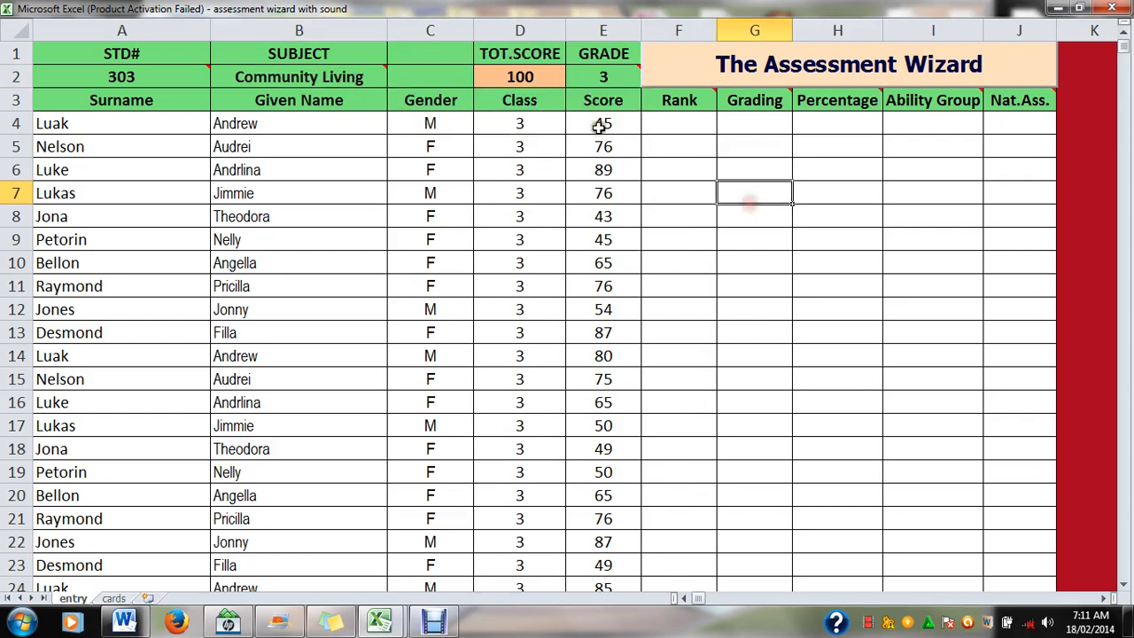
left_click_drag(597, 124, 620, 370)
key("Delete")
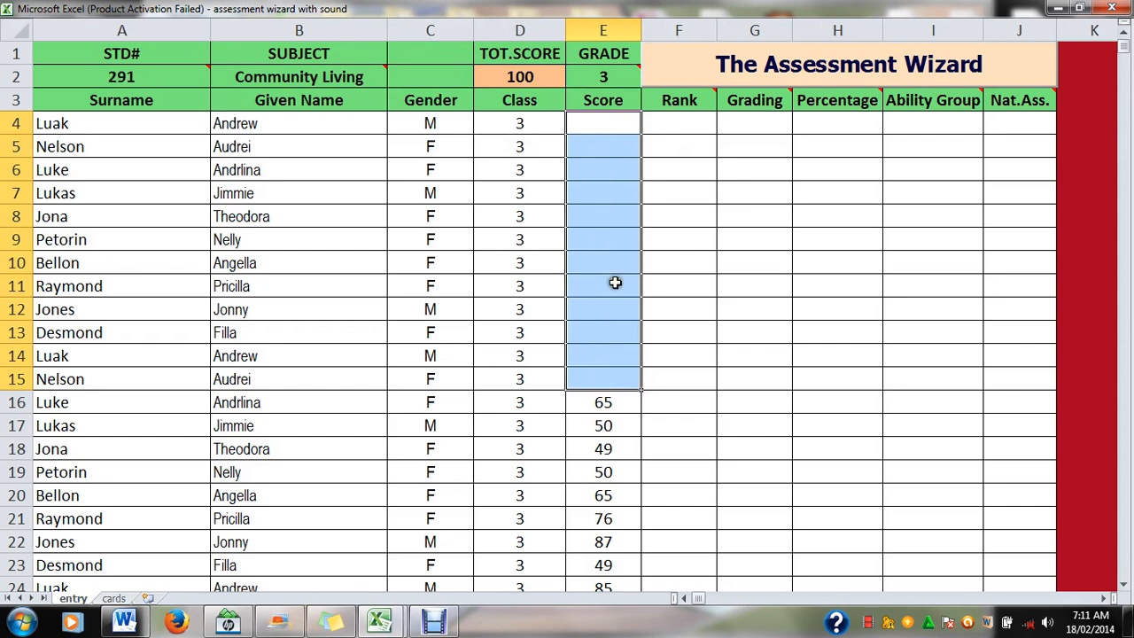
Enter the Community Living scores 12, 43, 67, 78, 65 and 43 in E4 to E9.
left_click(599, 126)
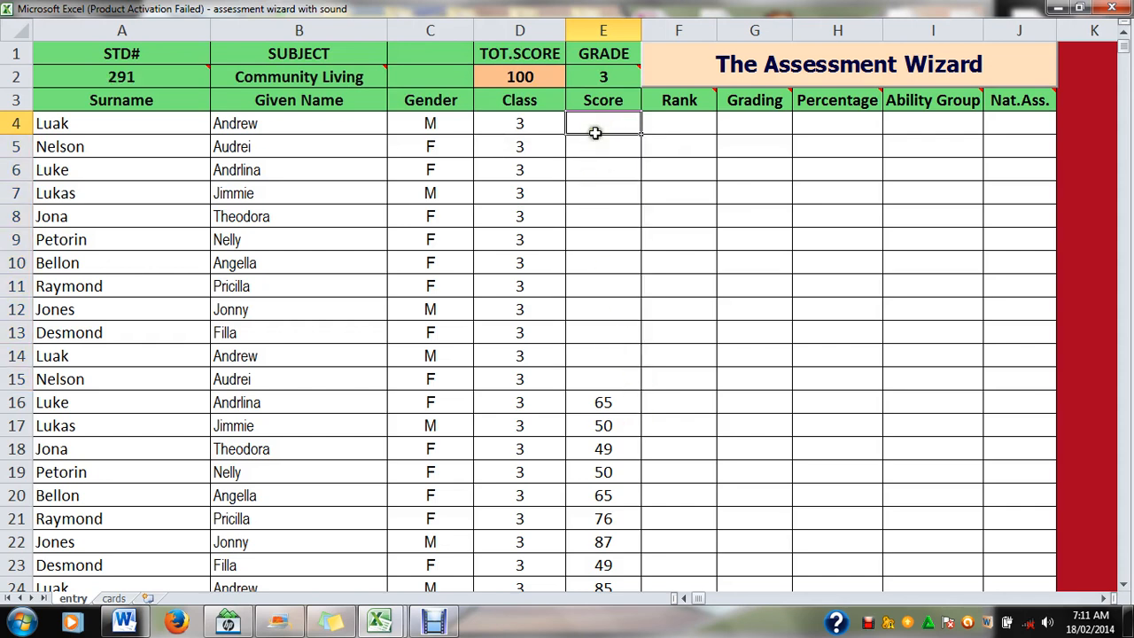
type("12")
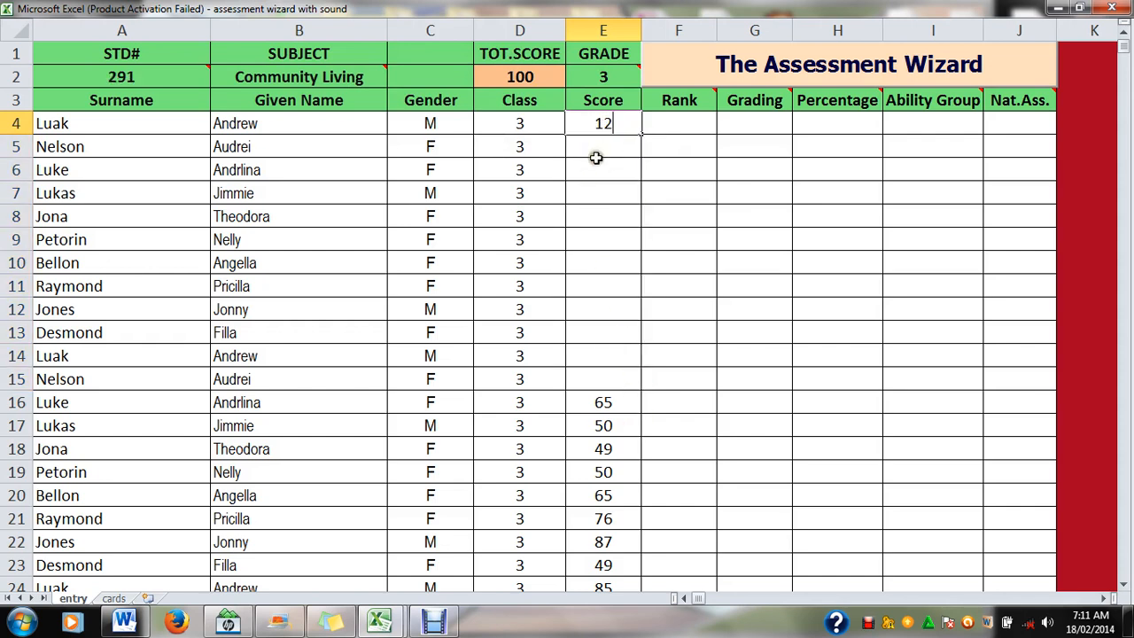
left_click(599, 149)
type("43")
left_click(599, 170)
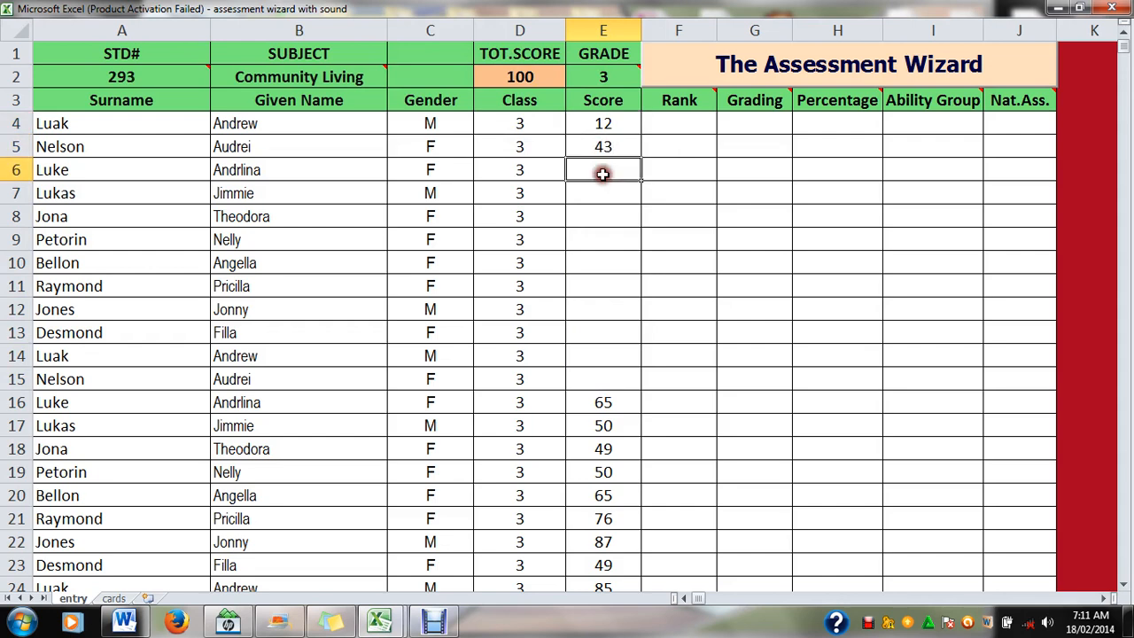
type("67")
left_click(610, 196)
type("78")
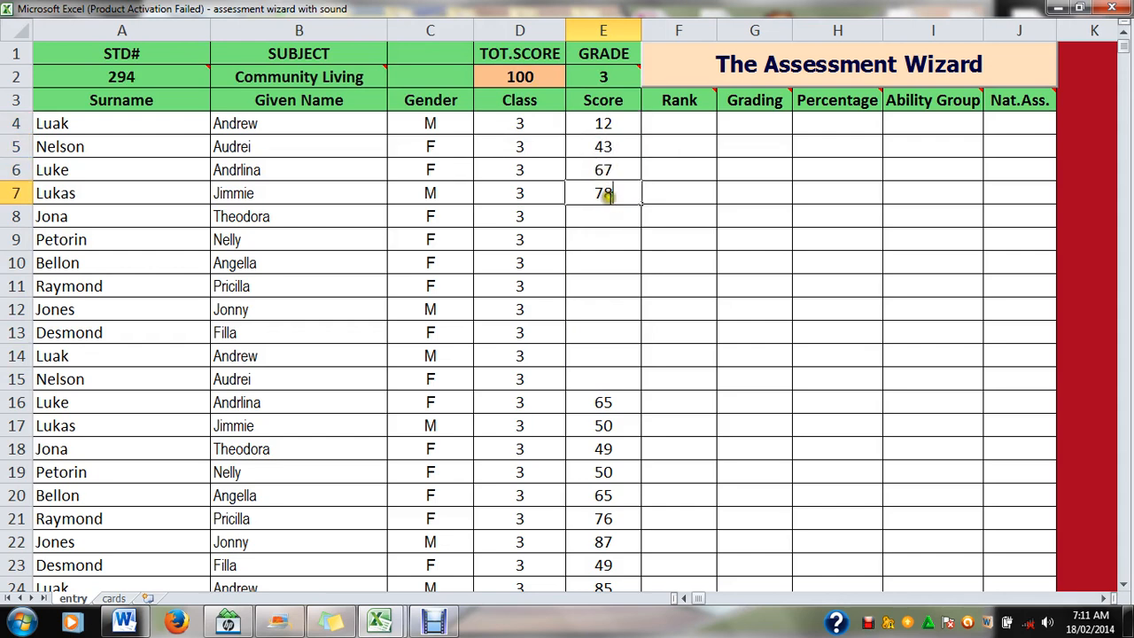
left_click(609, 218)
type("65")
left_click(605, 241)
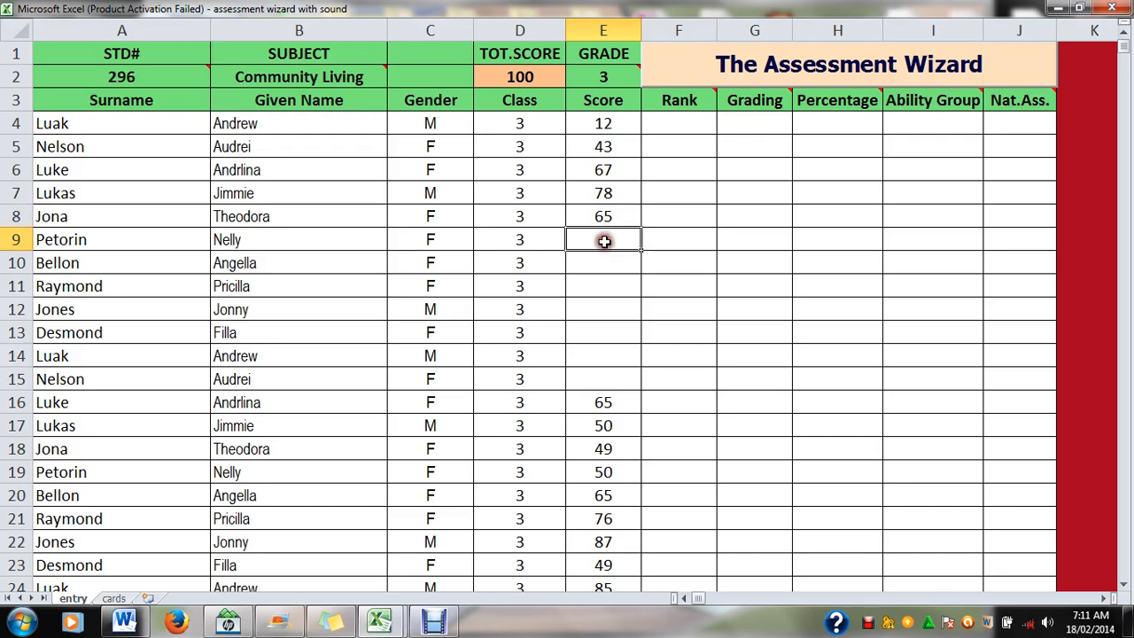
type("43")
Enter the Community Living scores 58, 87, 89, 90, 76 and 65 in E10 to E15.
left_click(603, 260)
type("58")
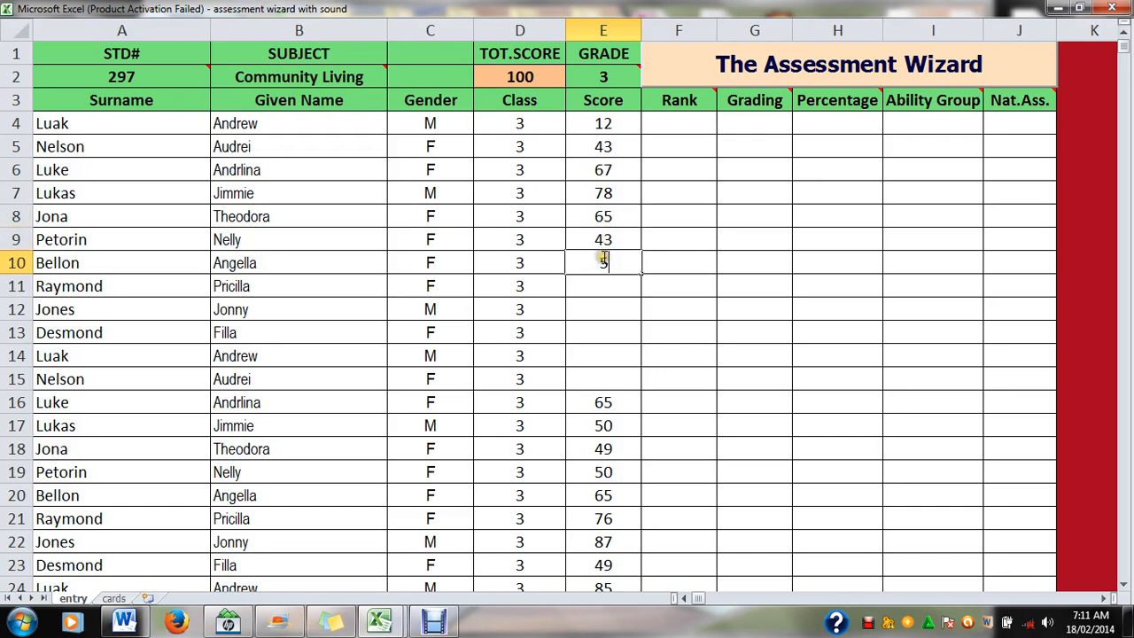
left_click(606, 286)
type("87")
left_click(599, 309)
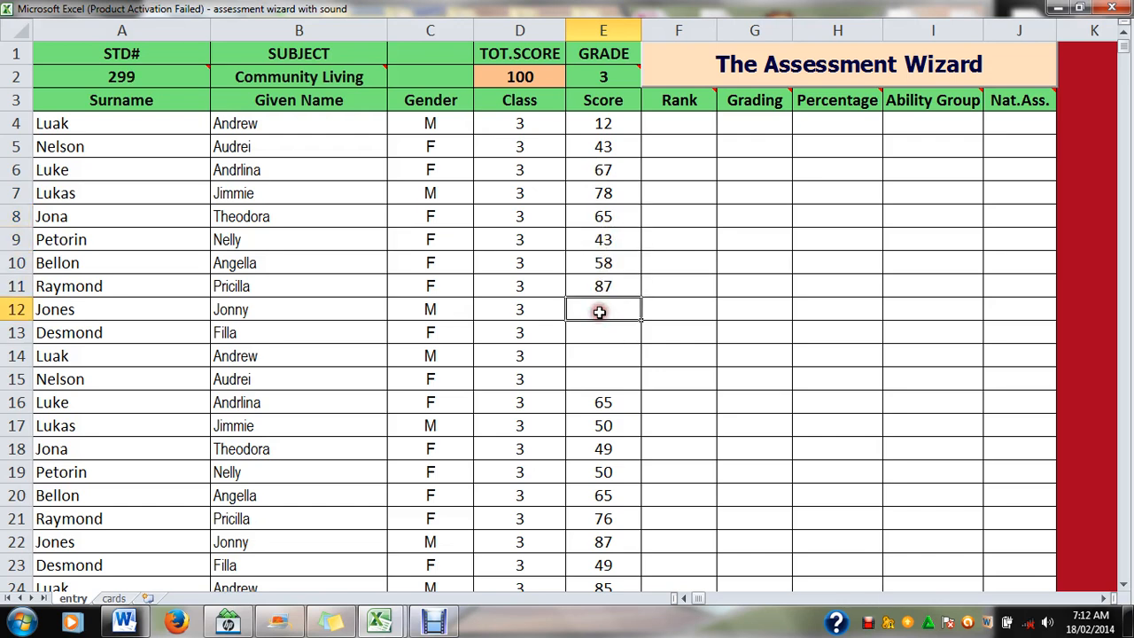
type("89")
left_click(601, 330)
type("90")
left_click(602, 355)
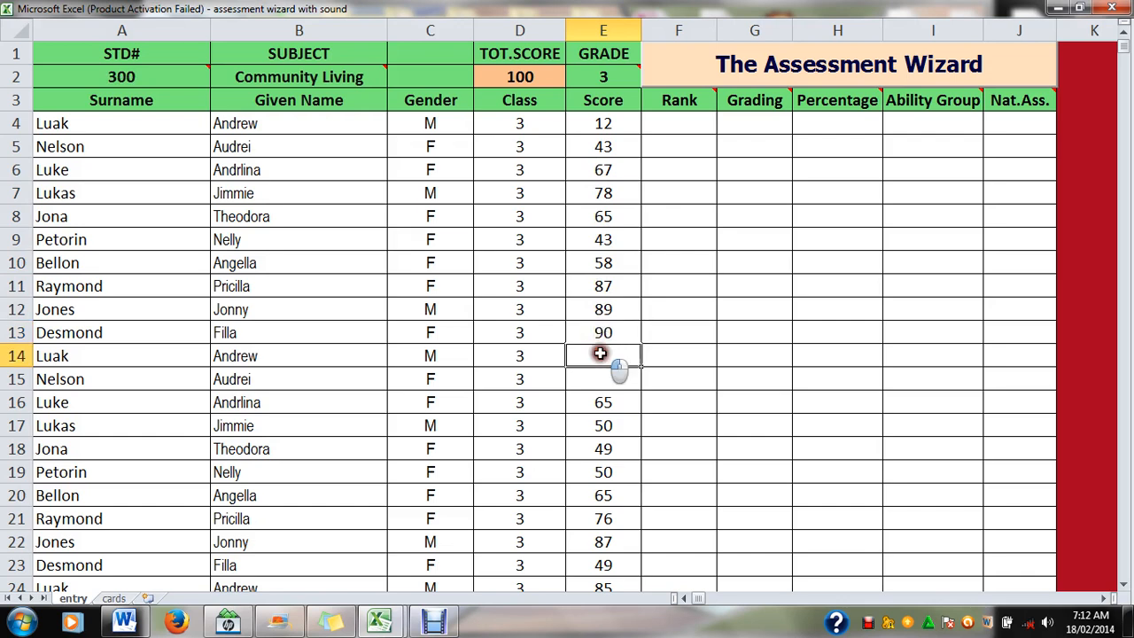
type("76")
left_click(601, 379)
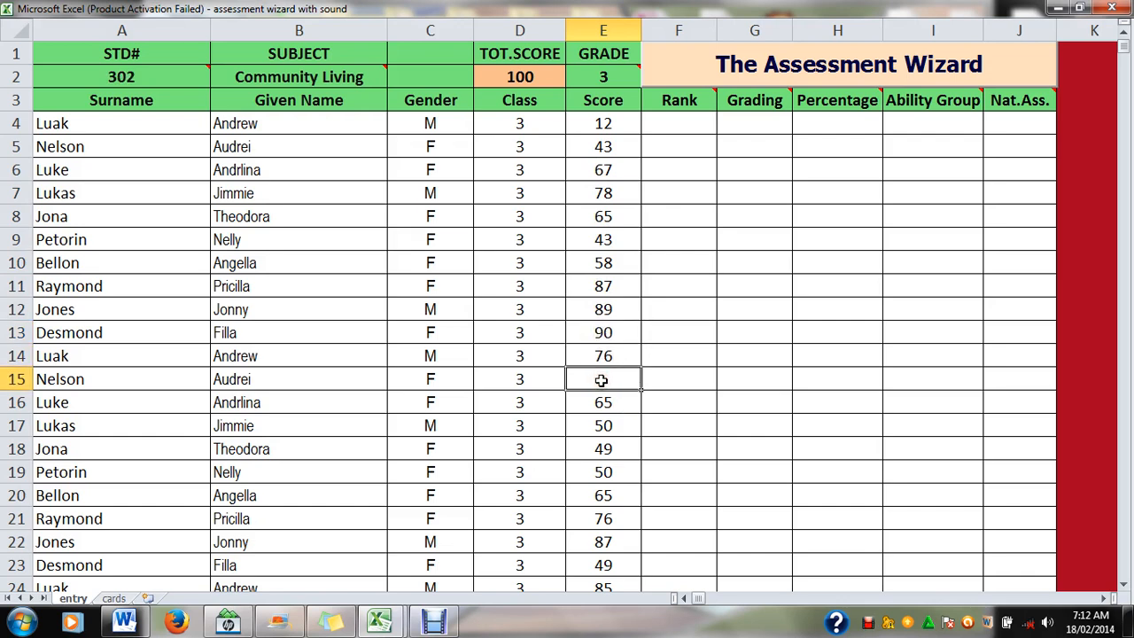
type("65")
left_click(754, 355)
Open The Assessment Wizard with the database password, process the Grade 3 Community Living scores and close the School Assessment Database.
left_click(722, 75)
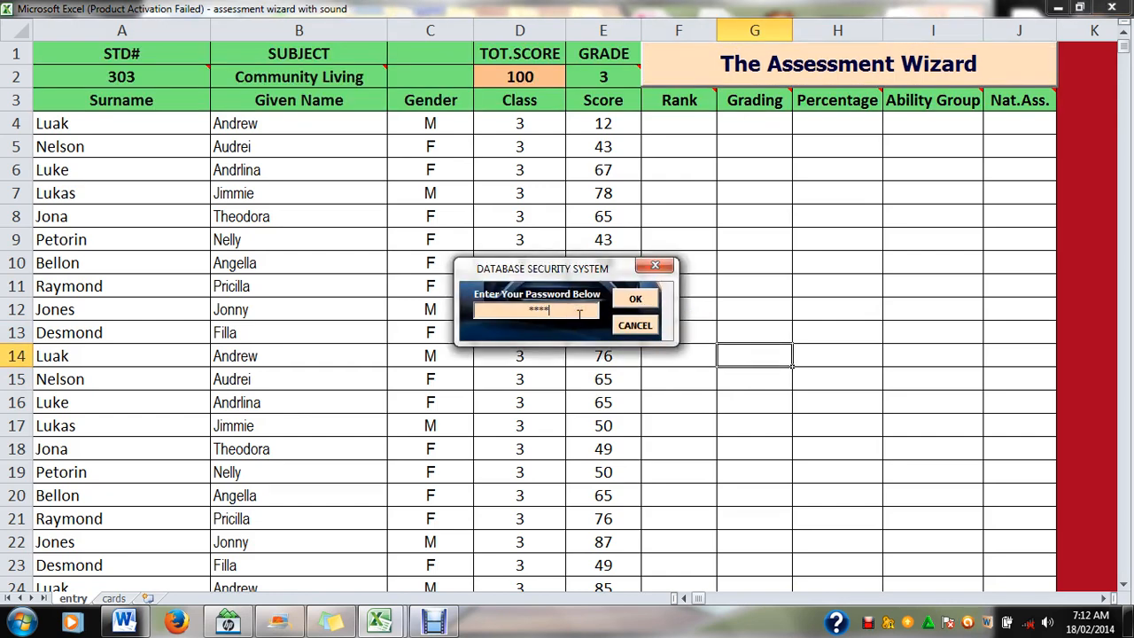
left_click(635, 300)
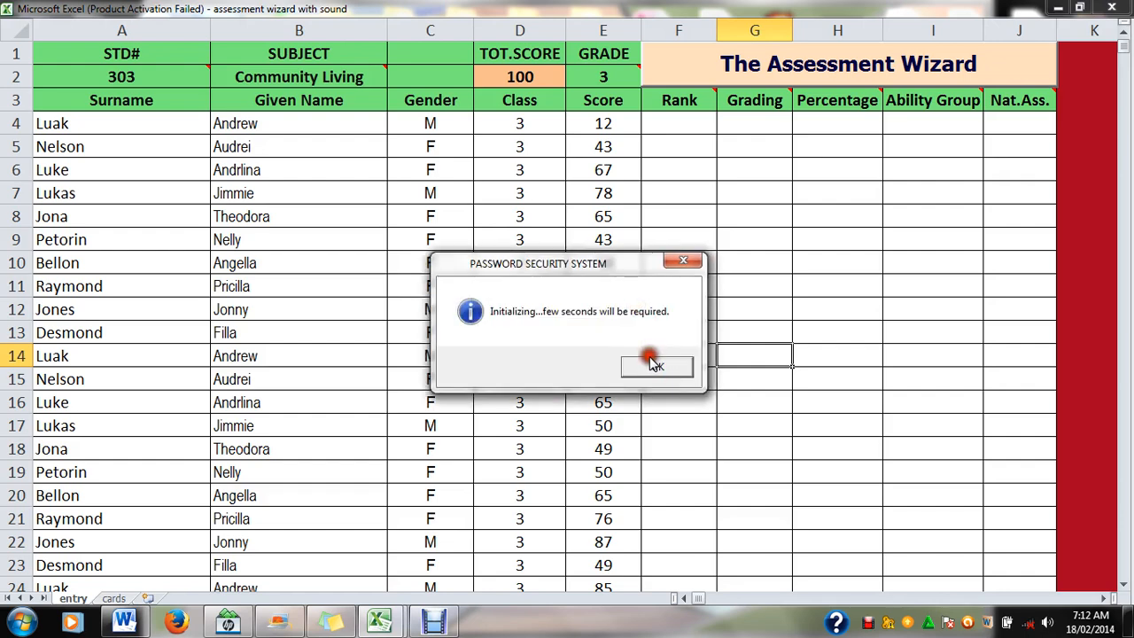
left_click(654, 363)
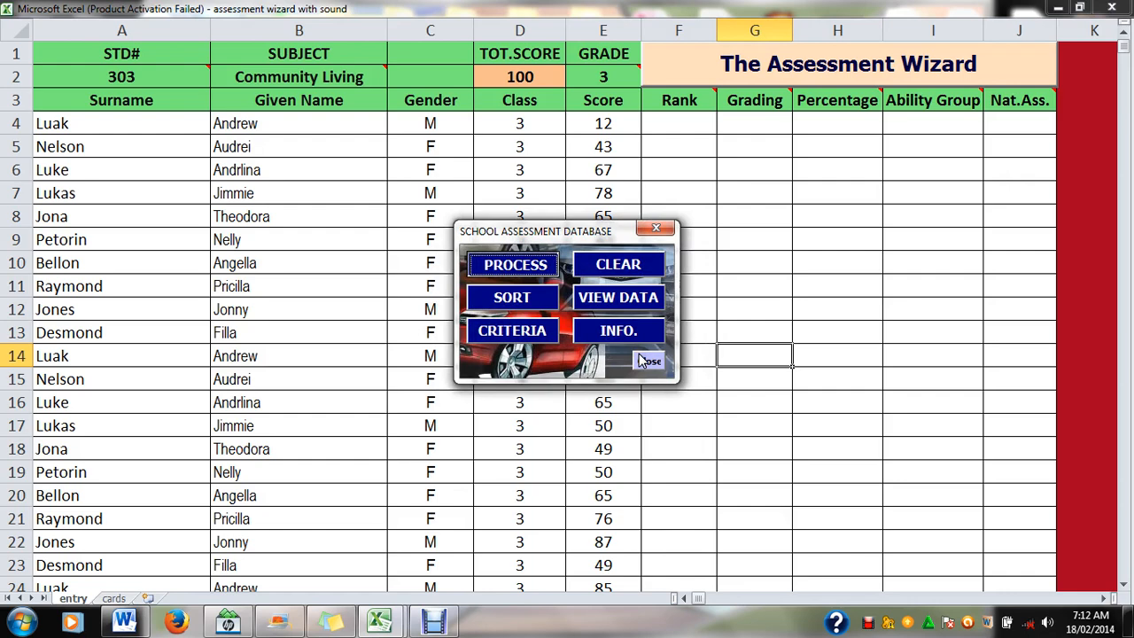
left_click(707, 365)
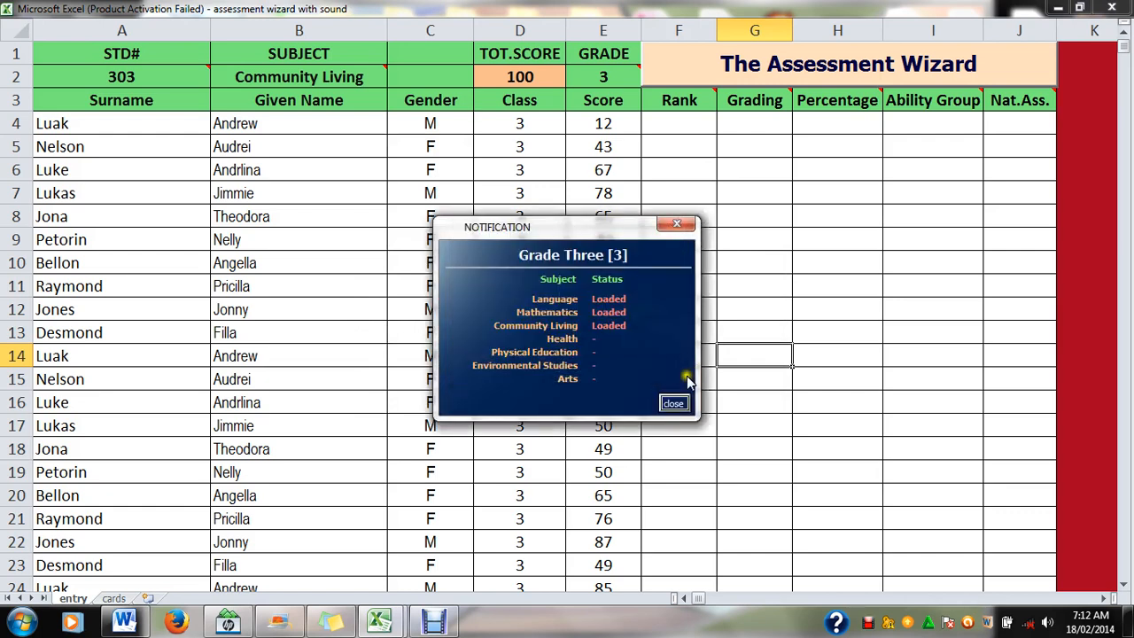
left_click(675, 403)
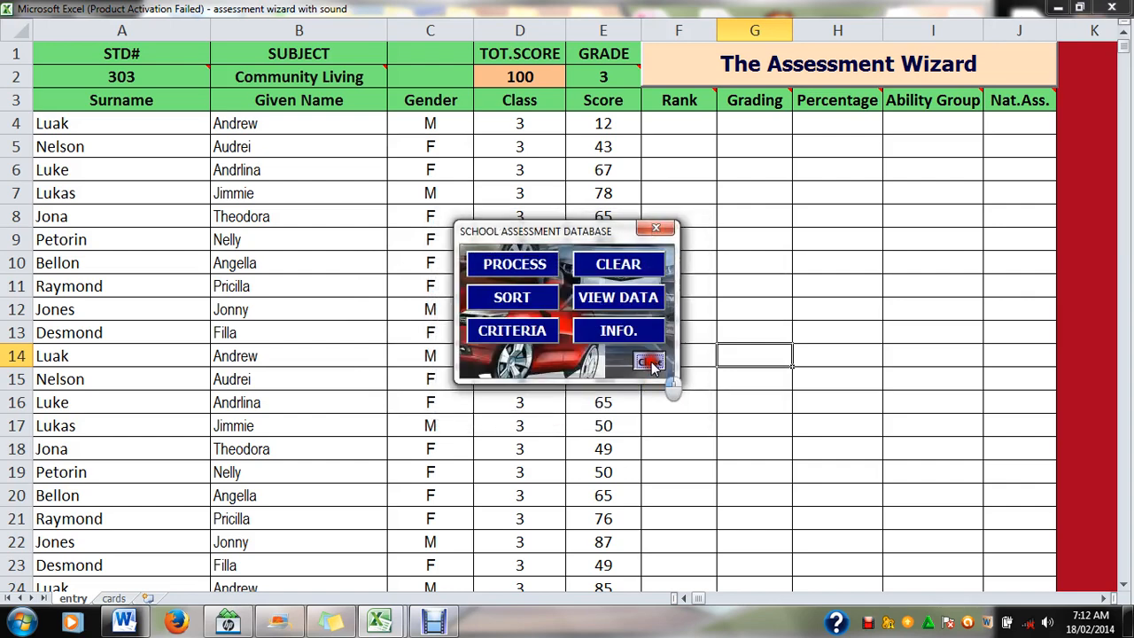
left_click(651, 363)
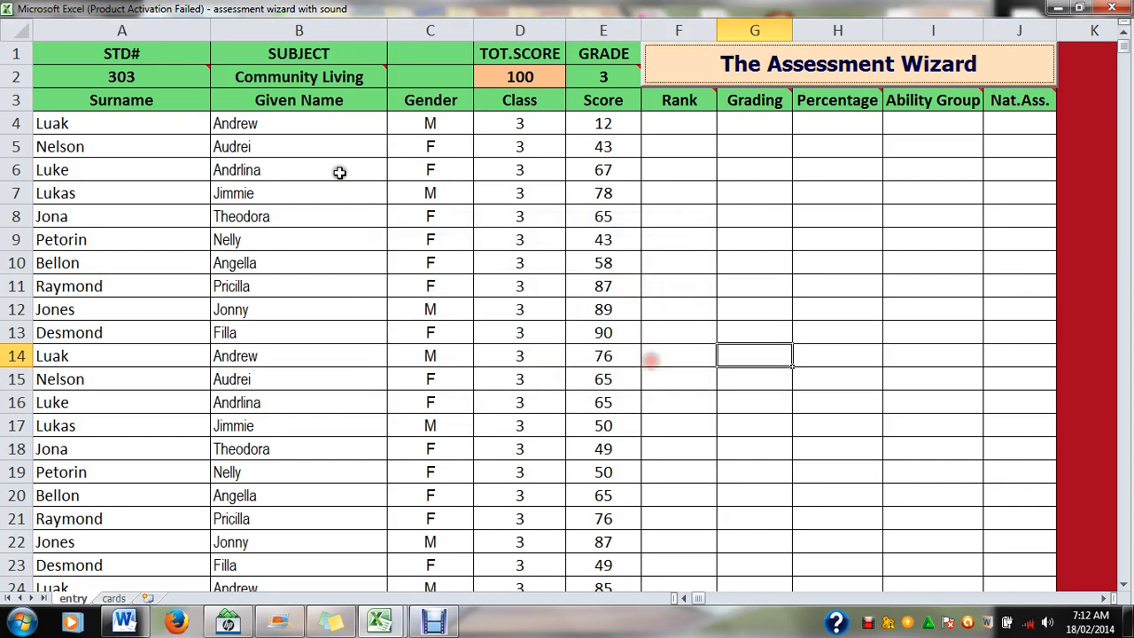
Set the subject in B2 to Health and delete the scores in E4 to E15.
left_click(322, 77)
type("Health")
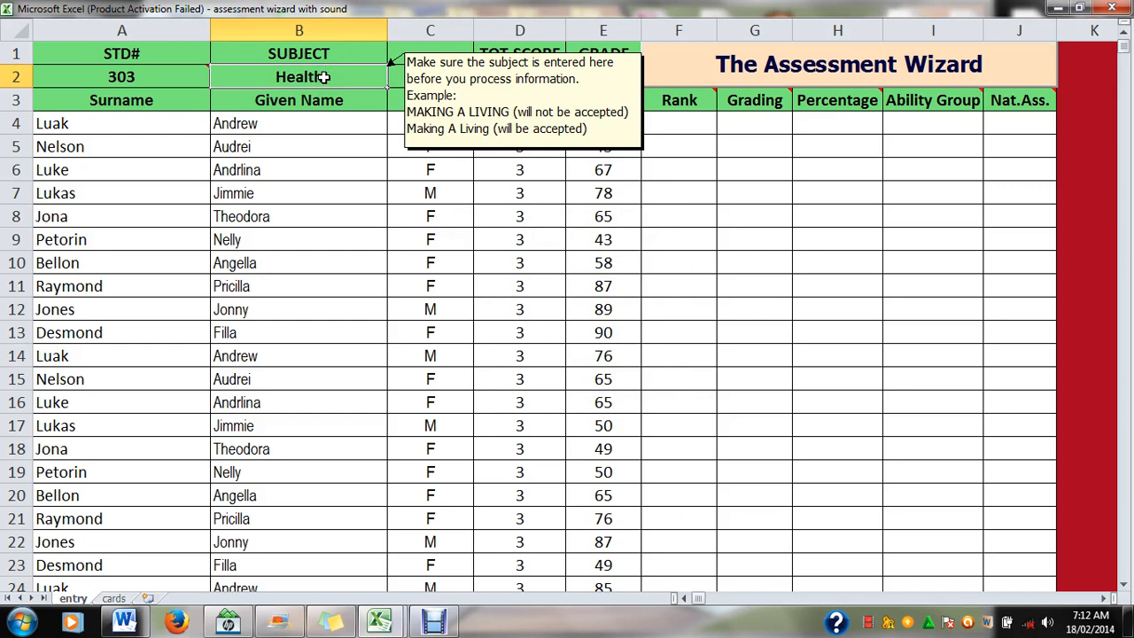
left_click(748, 190)
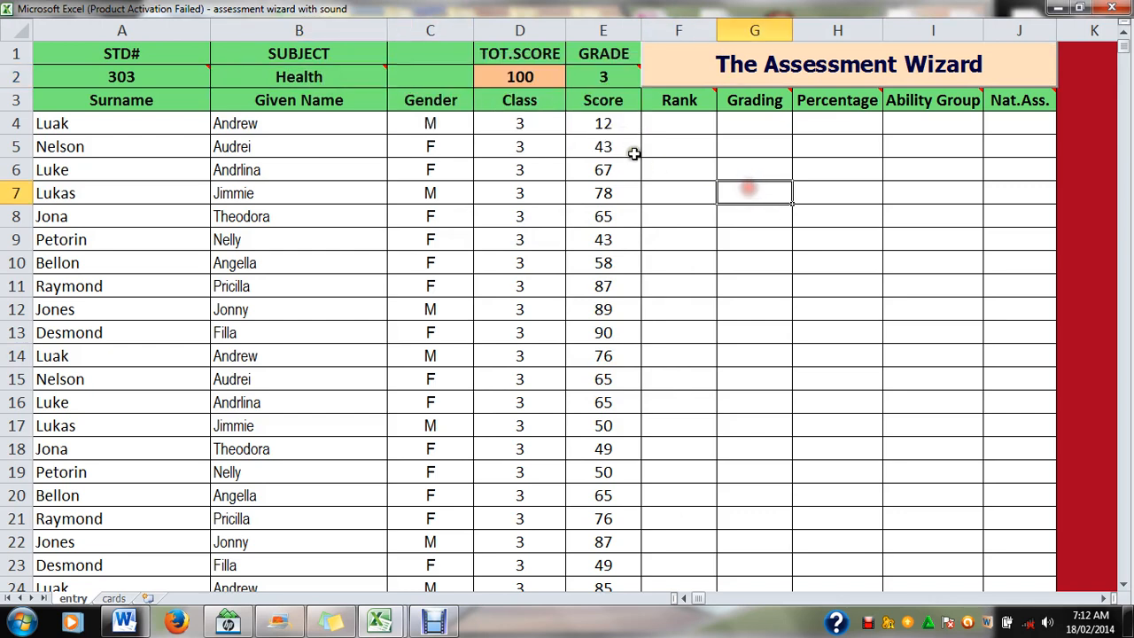
left_click_drag(617, 124, 617, 370)
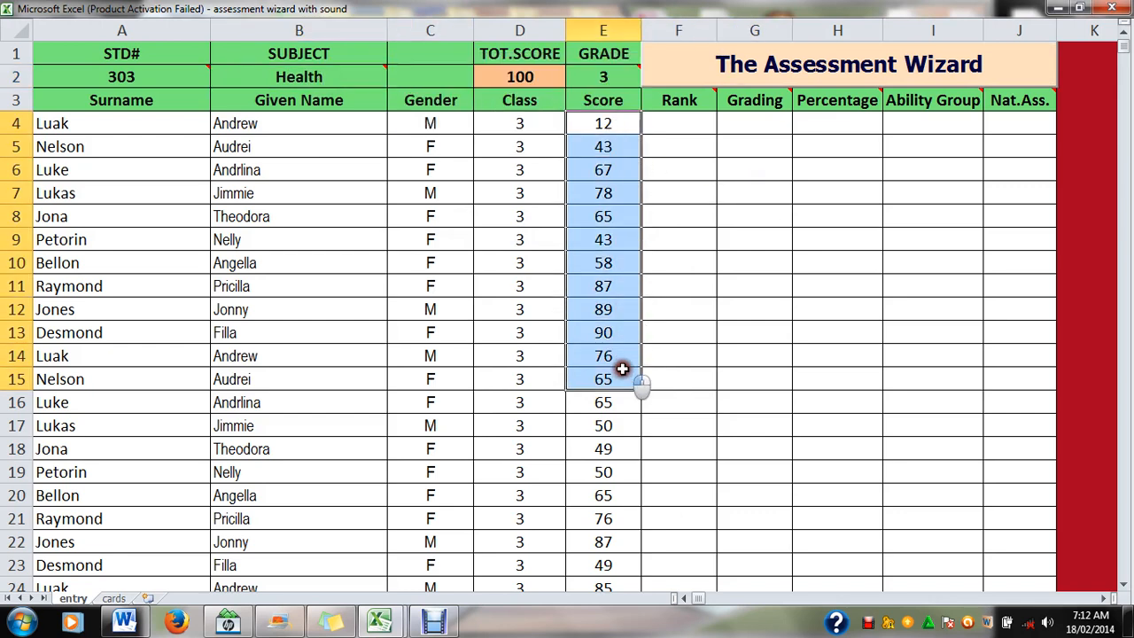
key("Delete")
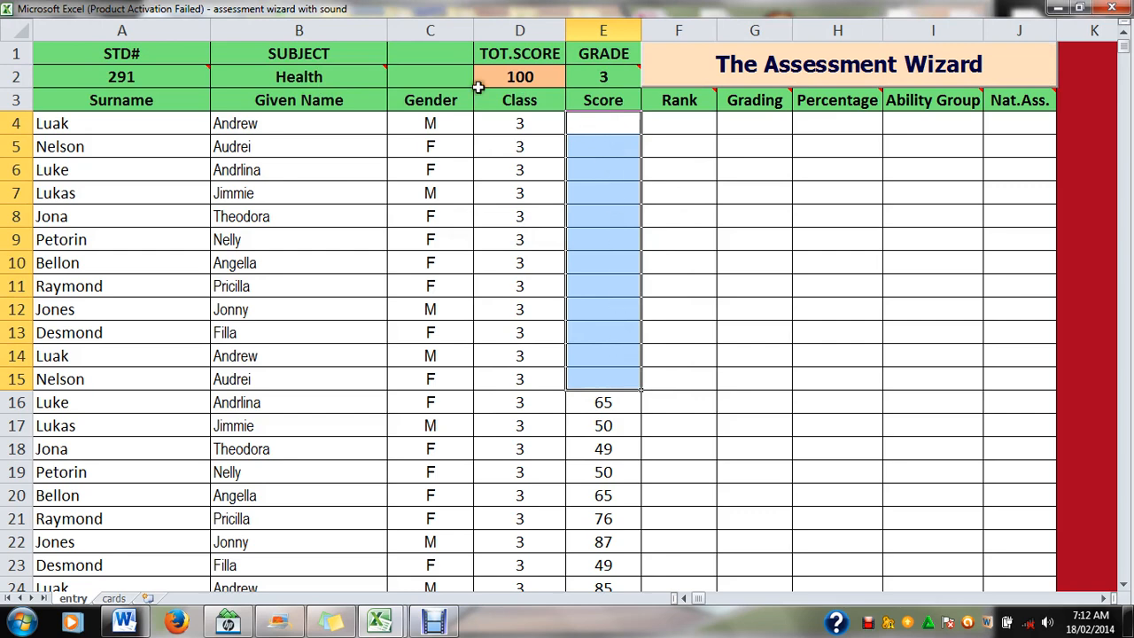
left_click_drag(824, 216, 780, 205)
Enter the Health scores 34, 65, 78, 89, 76 and 54 in E4 to E9.
left_click(631, 125)
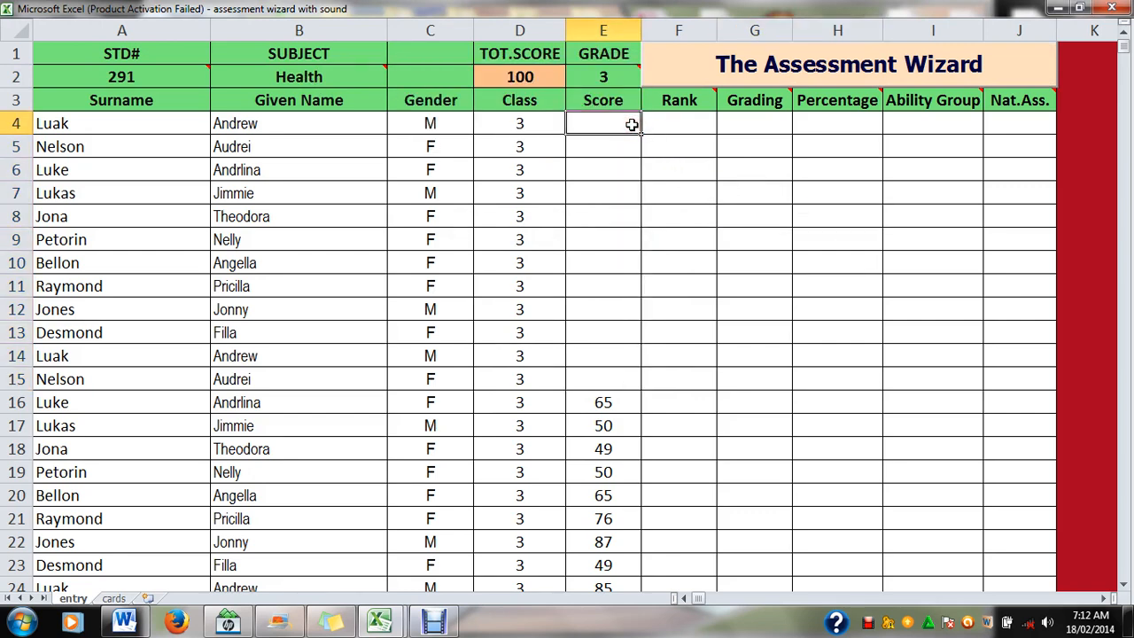
type("34")
left_click(620, 147)
type("65")
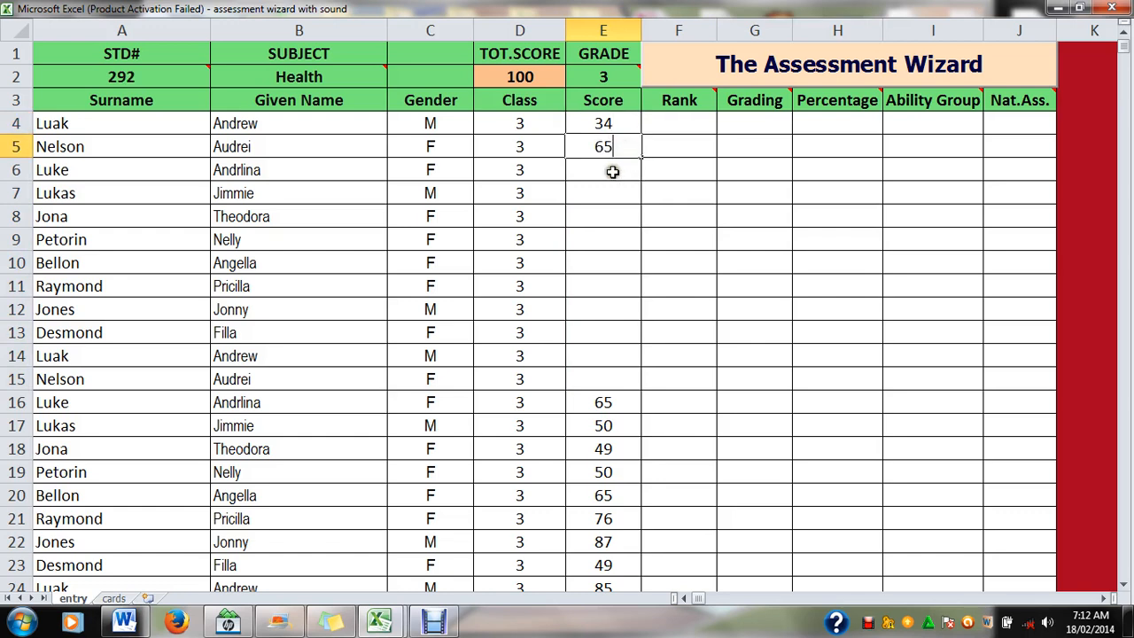
left_click(612, 172)
type("78")
left_click(608, 195)
type("89")
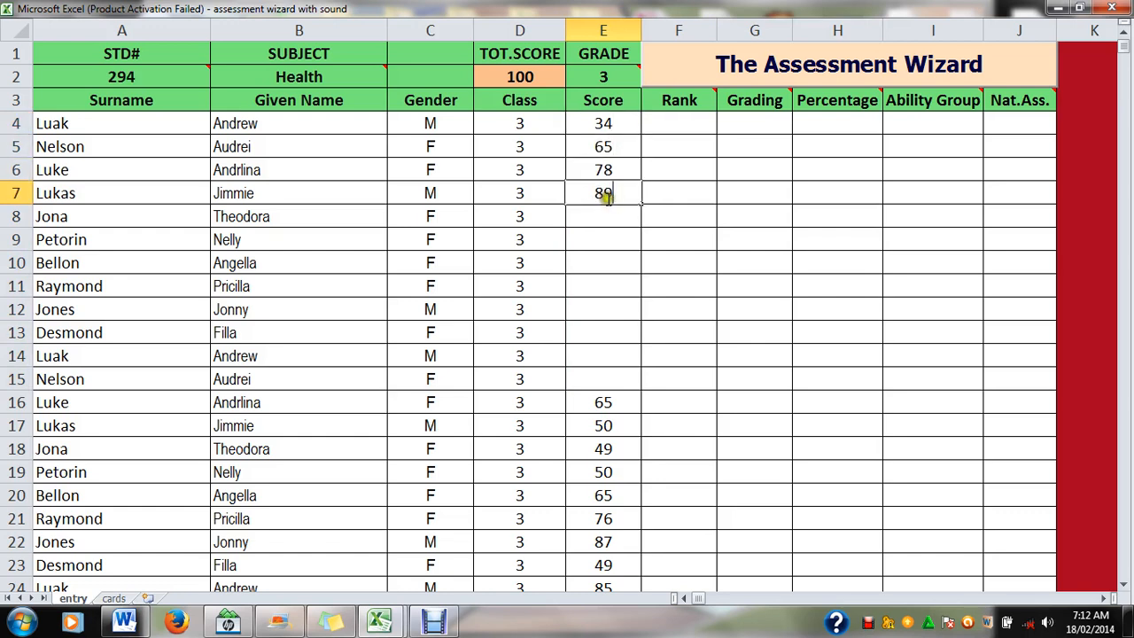
left_click(611, 215)
type("76")
left_click(600, 237)
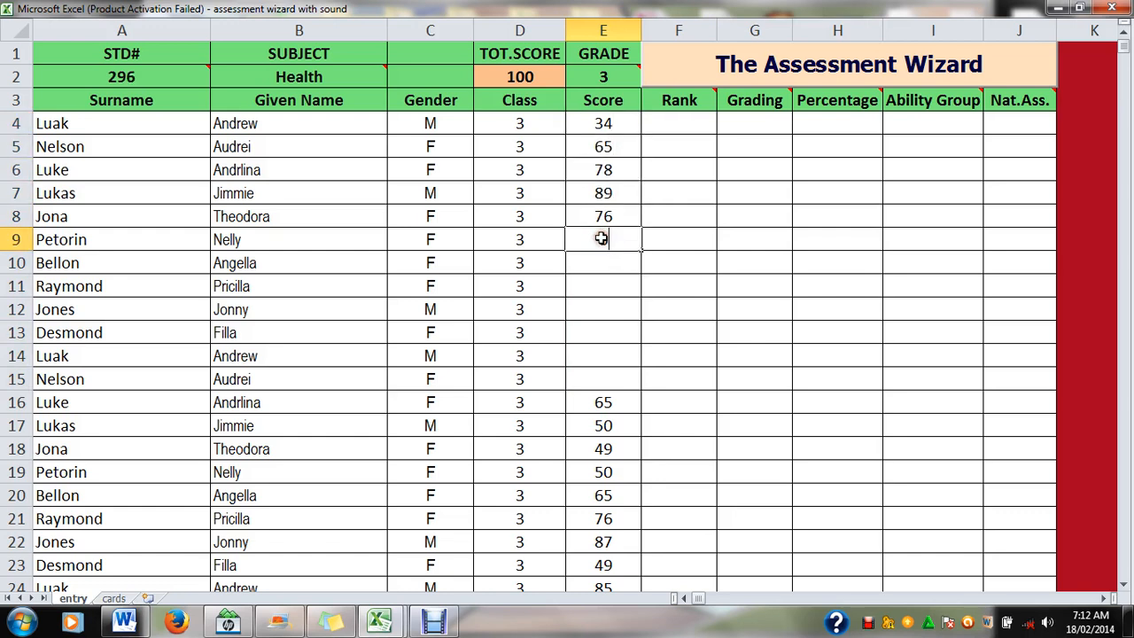
type("54")
Enter the Health scores 43, 23, 45, 43, 56 and 69 in E10 to E15.
left_click(602, 259)
type("43")
left_click(600, 280)
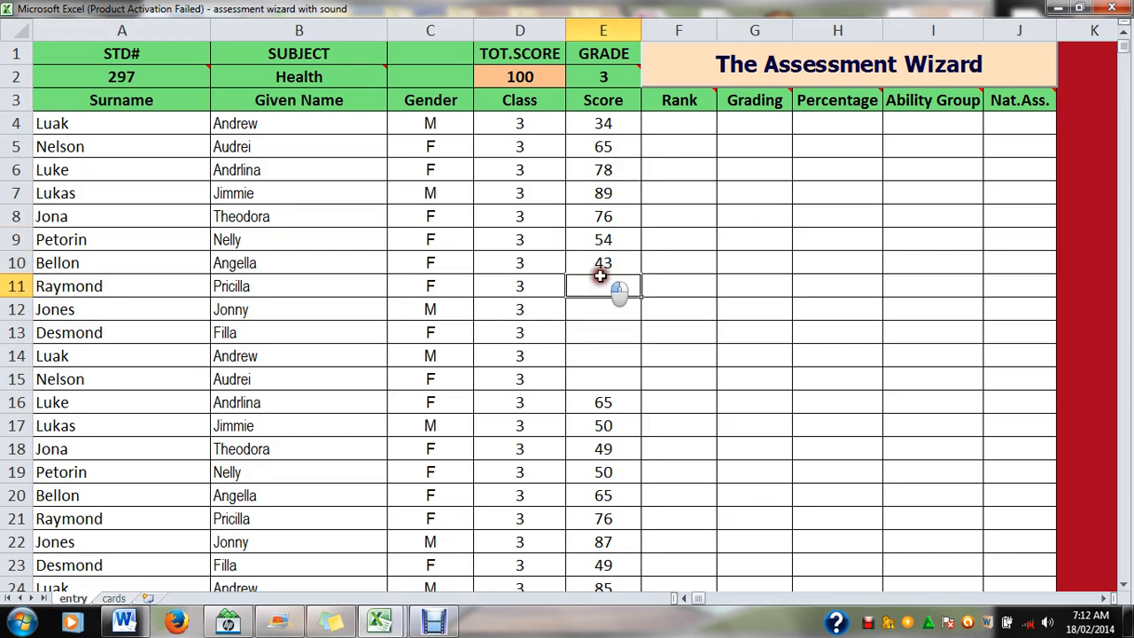
type("23")
left_click(605, 310)
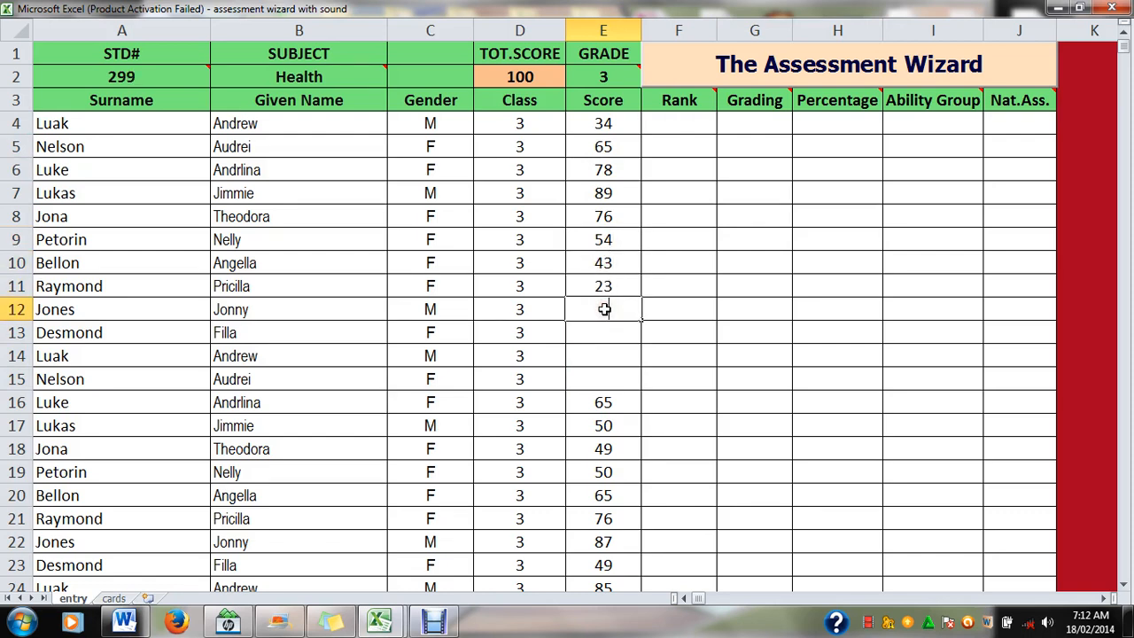
type("45")
left_click(605, 329)
type("43")
left_click(607, 353)
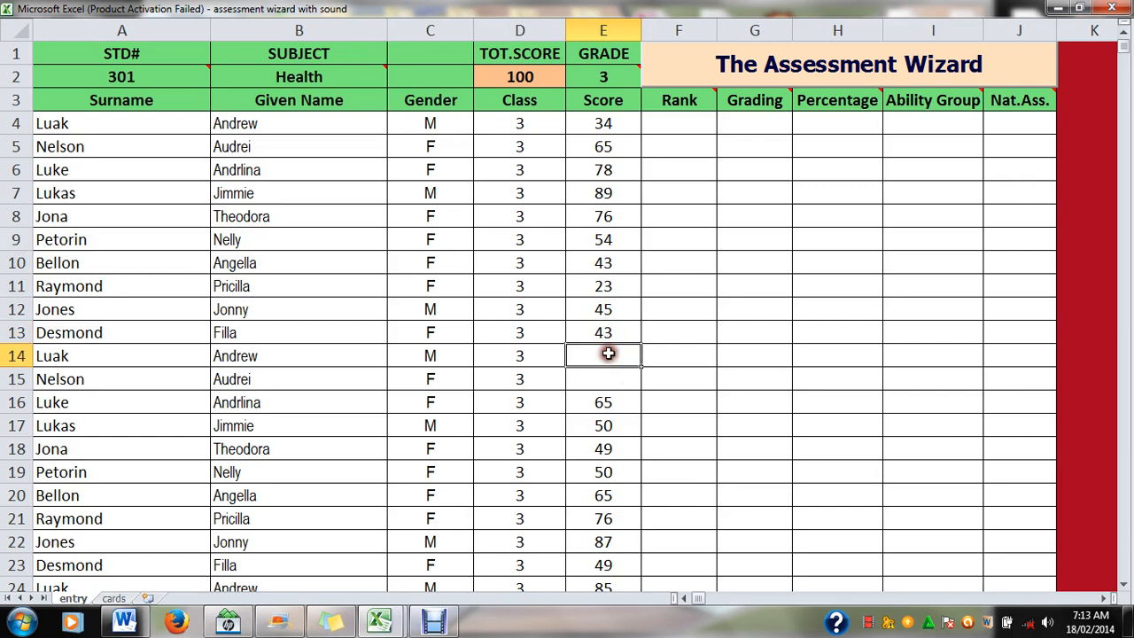
type("56")
left_click(611, 381)
type("69")
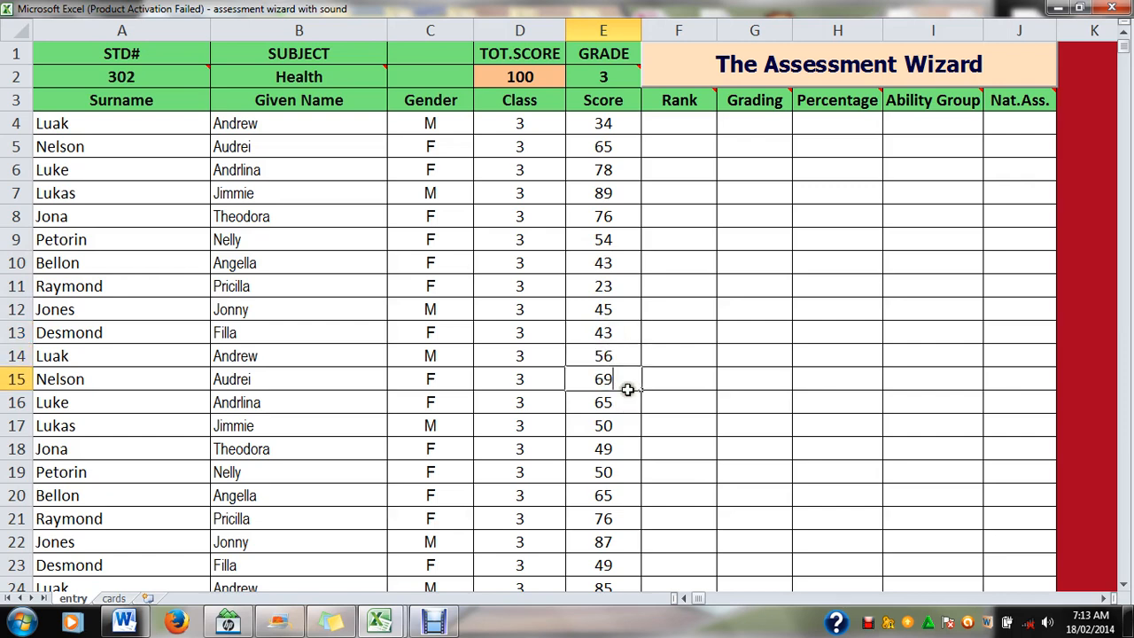
left_click(735, 359)
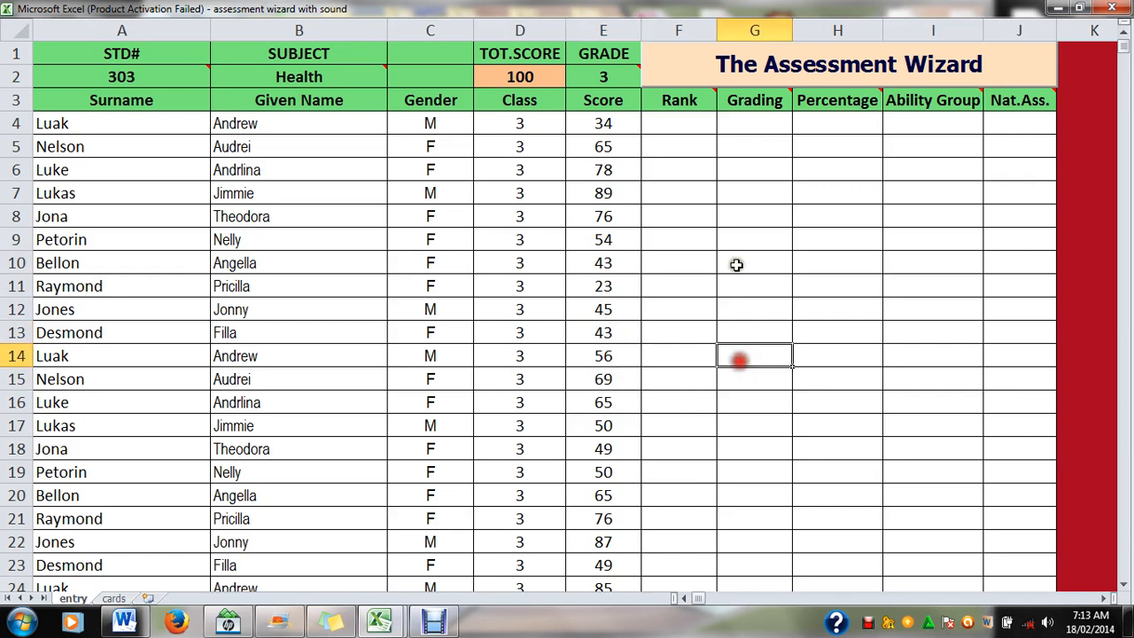
Open The Assessment Wizard with the database password, process the Grade 3 Health scores and close the School Assessment Database.
left_click(733, 73)
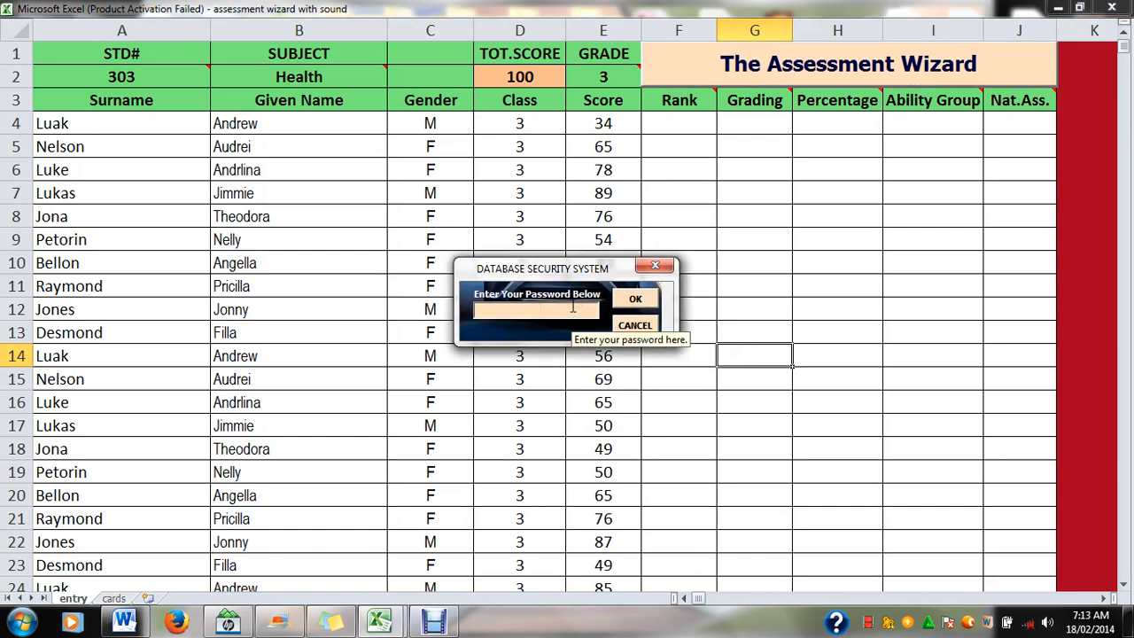
left_click(635, 299)
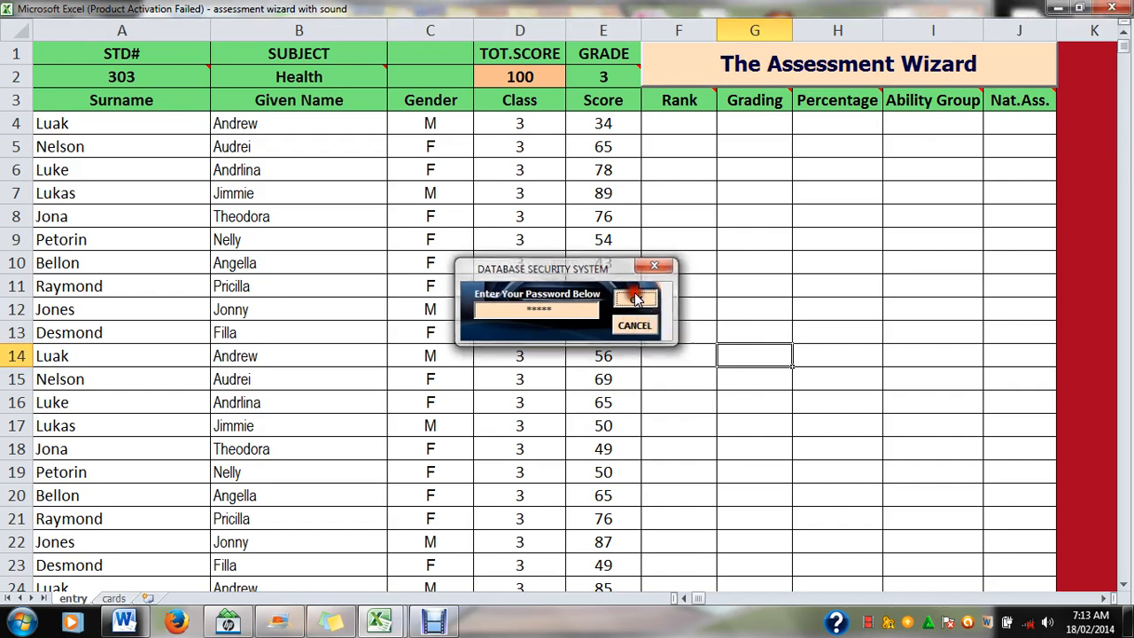
left_click(645, 364)
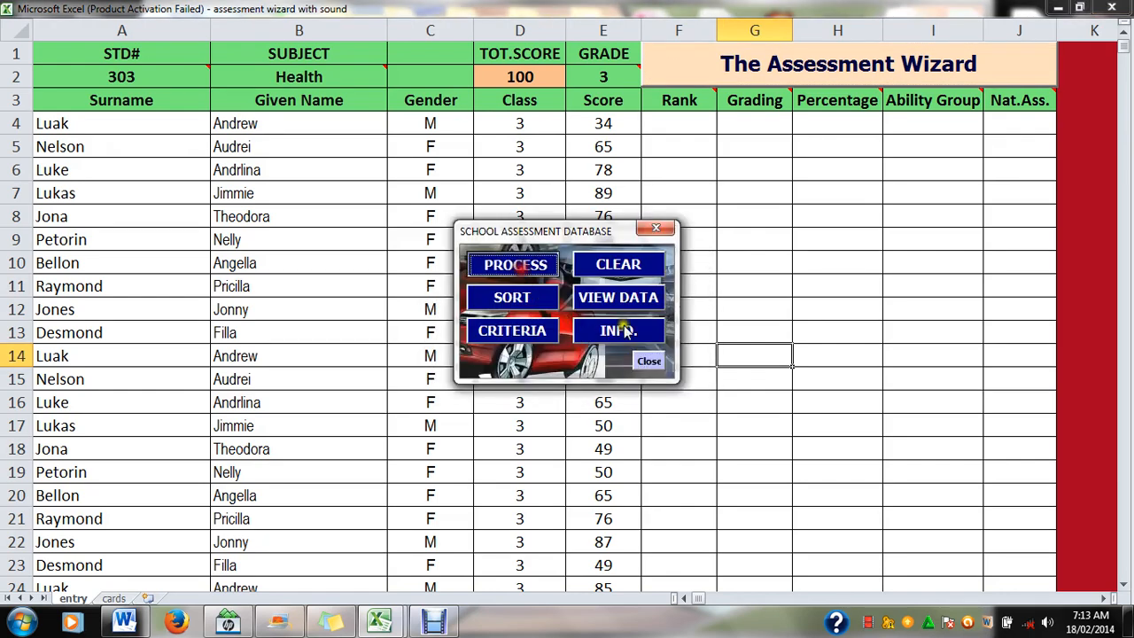
left_click(703, 363)
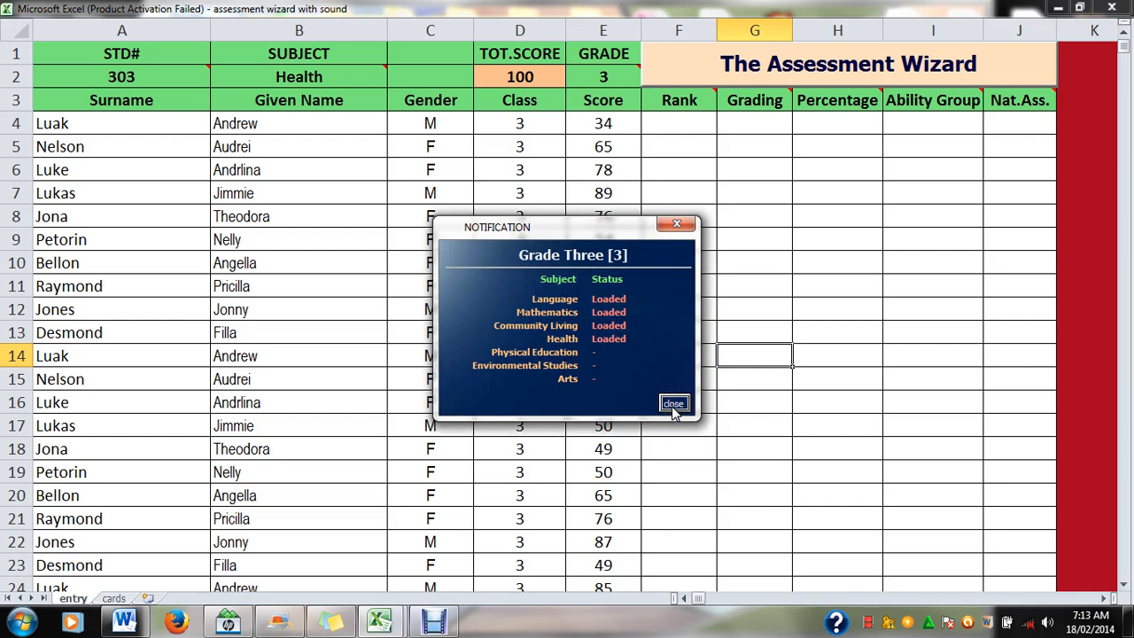
left_click(674, 404)
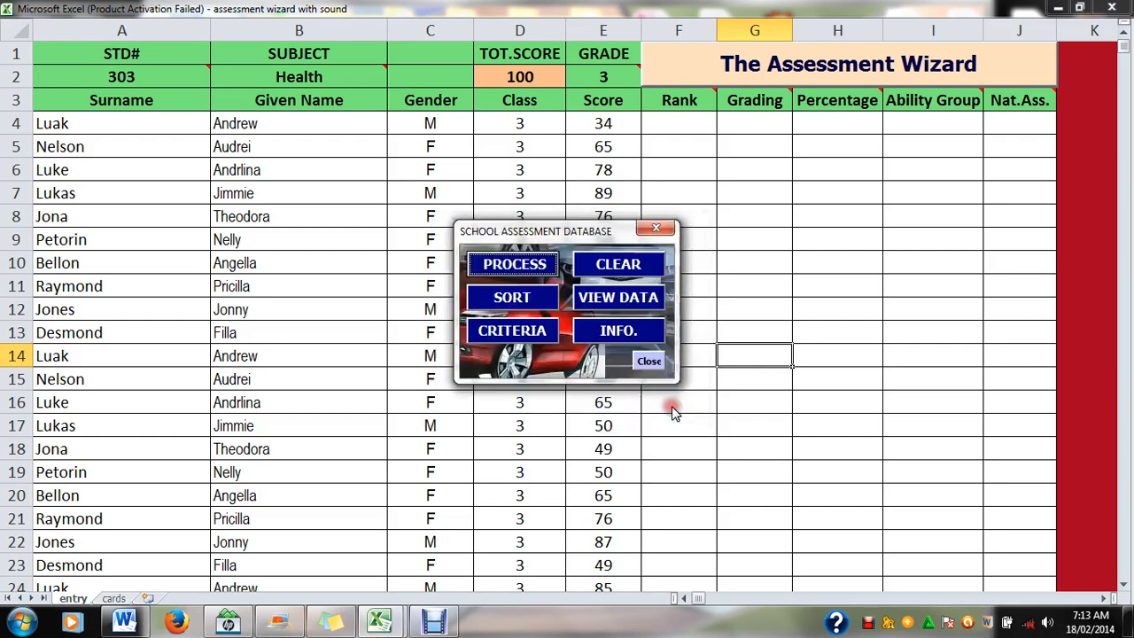
left_click(649, 362)
Set the subject in B2 to Physical Education and delete the scores in E4 to E16.
left_click(280, 81)
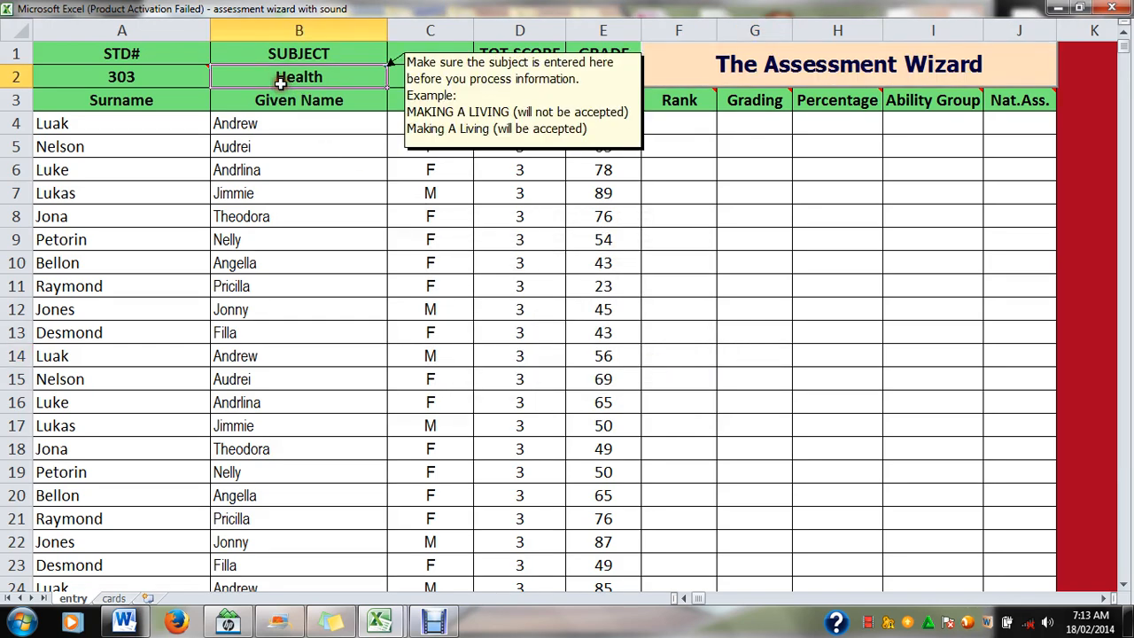
double_click(280, 81)
type("Physica")
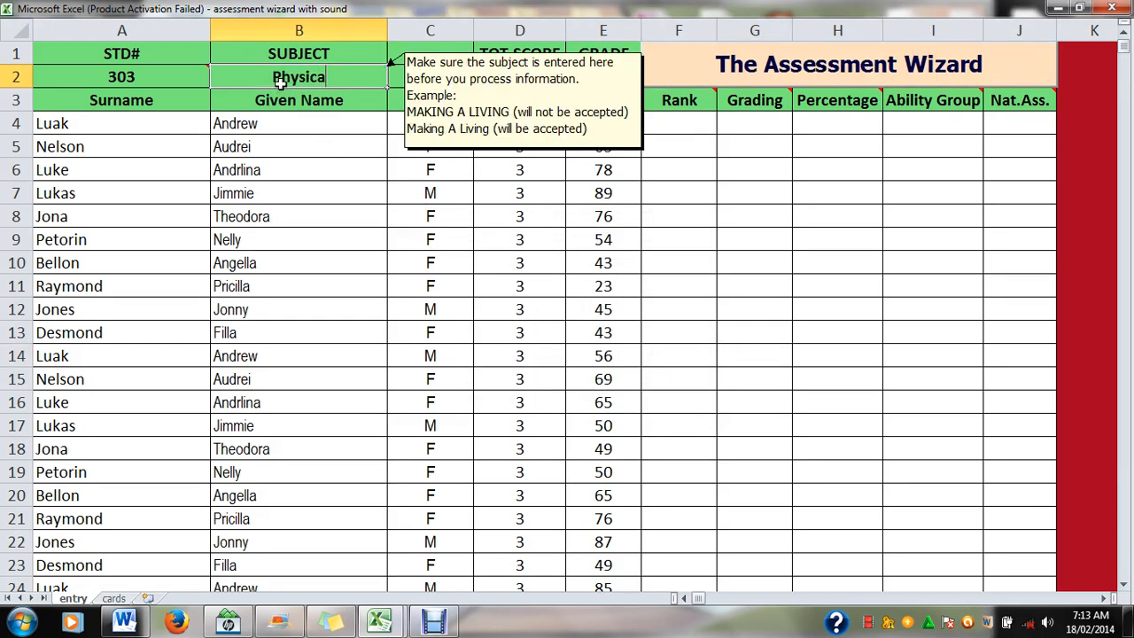
type("l Education")
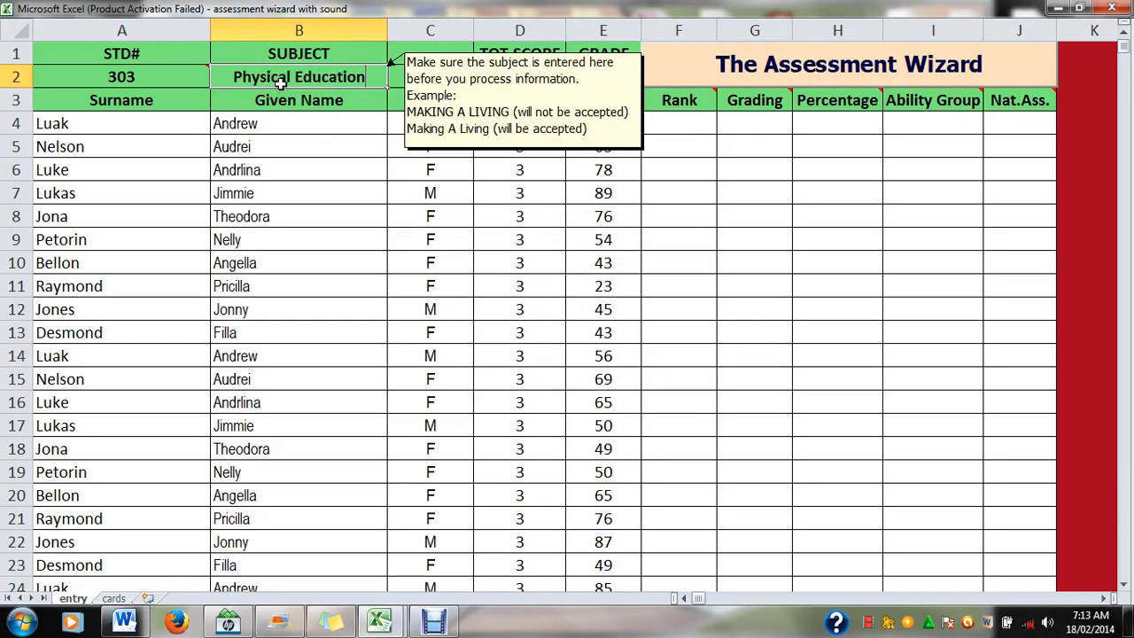
left_click(665, 269)
left_click_drag(603, 121, 610, 394)
key("Delete")
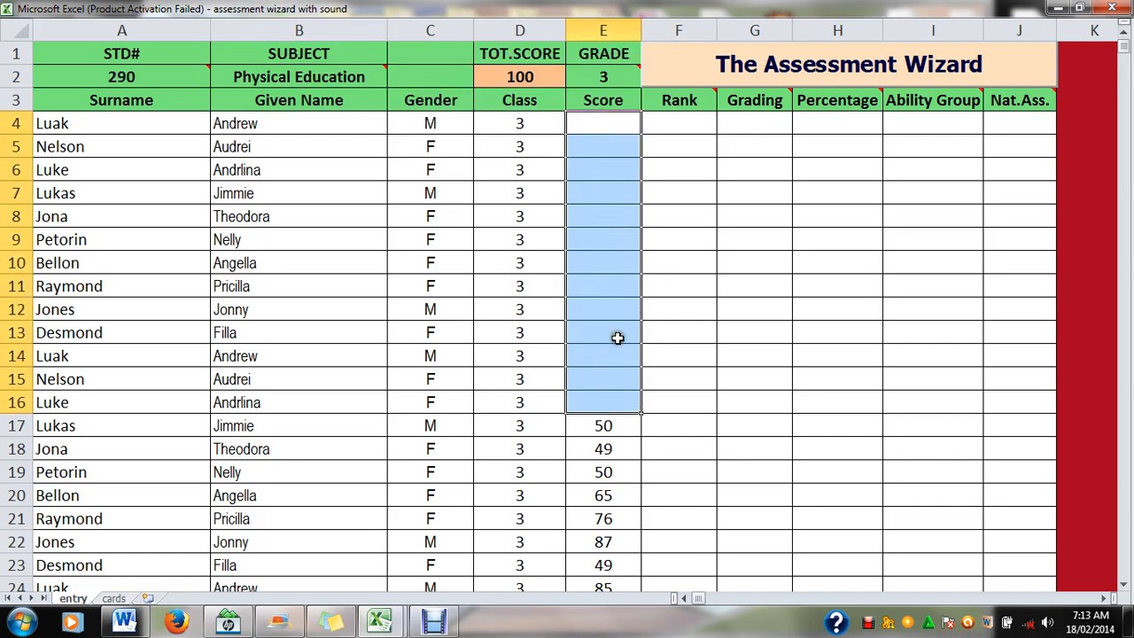
Enter the Physical Education scores 32, 56, 54, 34, 23 and 68 in E4 to E9.
left_click(596, 124)
type("32")
left_click(612, 152)
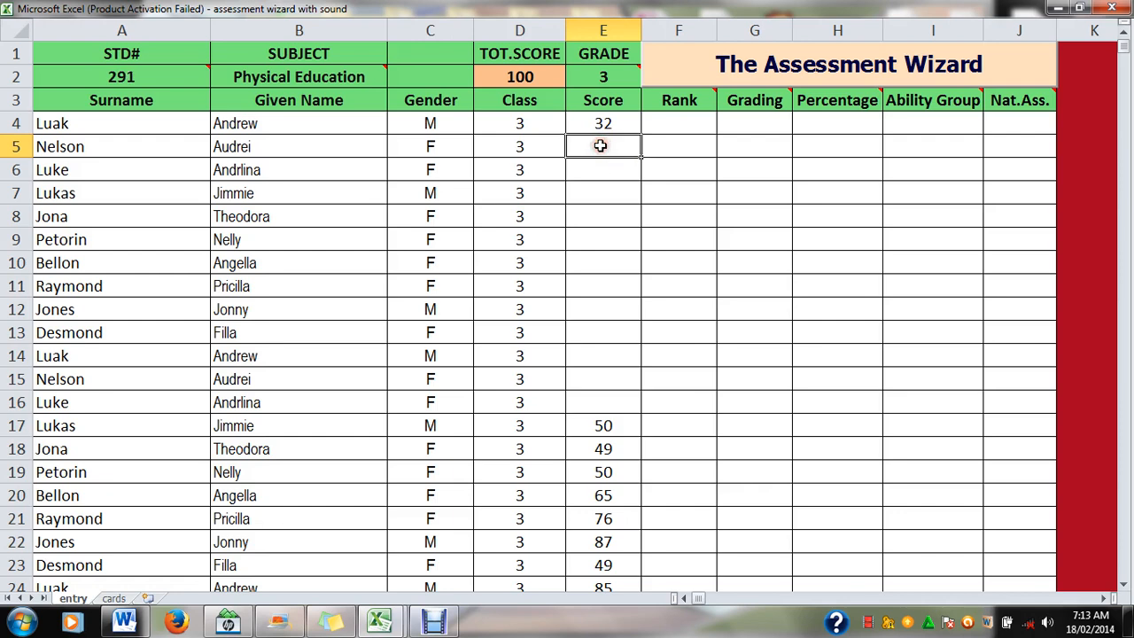
type("56")
left_click(606, 179)
type("54")
left_click(611, 192)
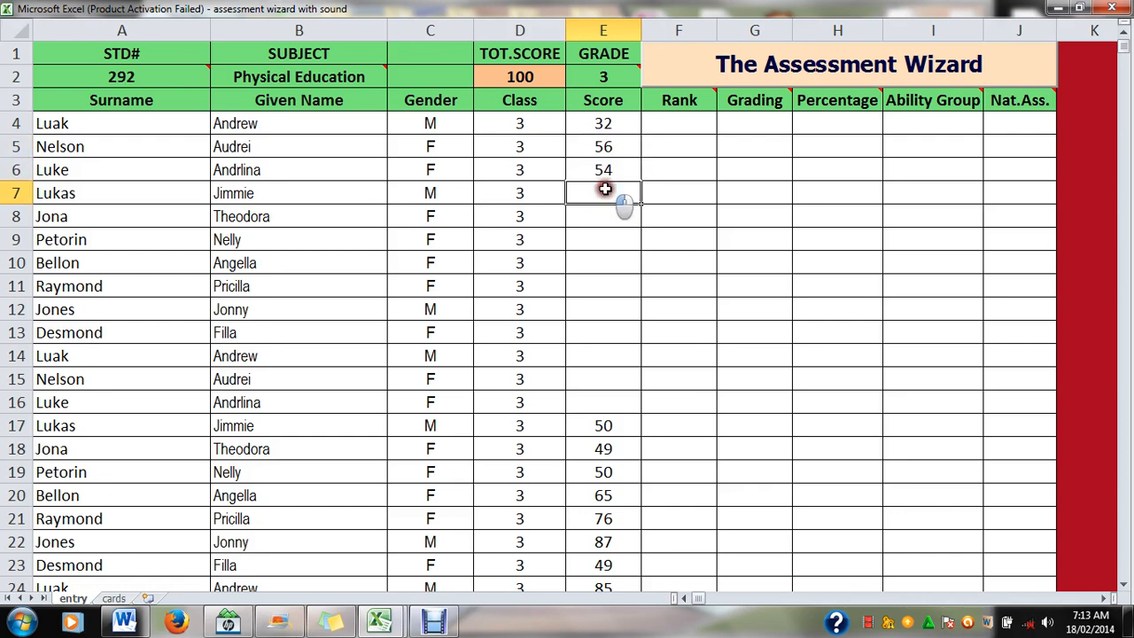
type("54")
left_click(603, 215)
type("23")
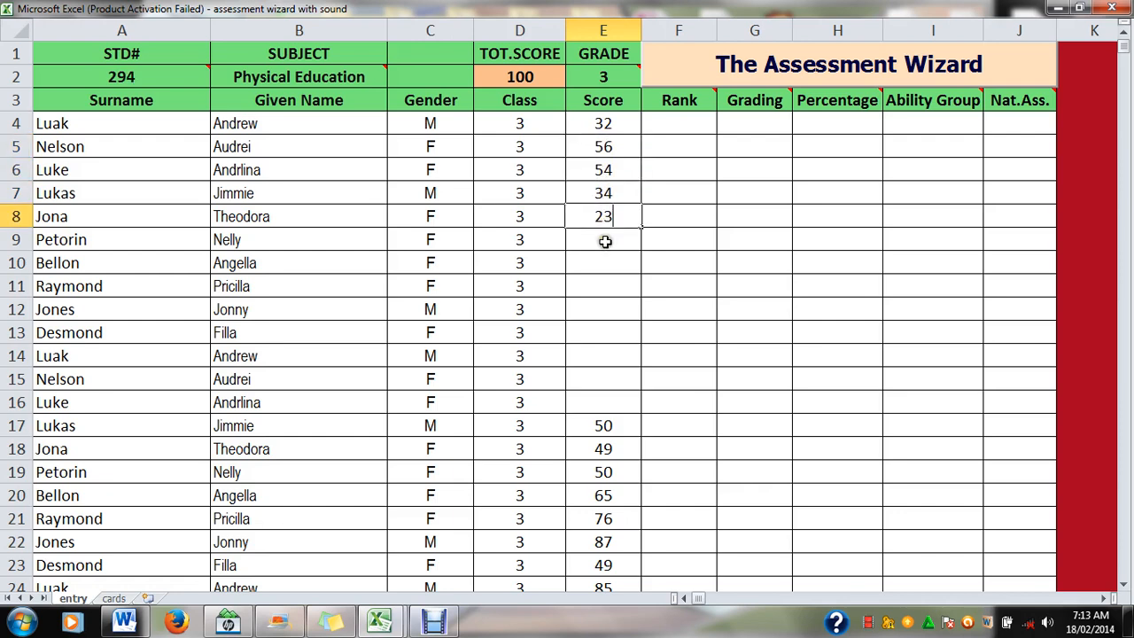
left_click(605, 240)
type("68")
Enter the Physical Education scores 87, 65, 43, 45, 54, 67 and 87 in E10 to E16.
left_click(609, 263)
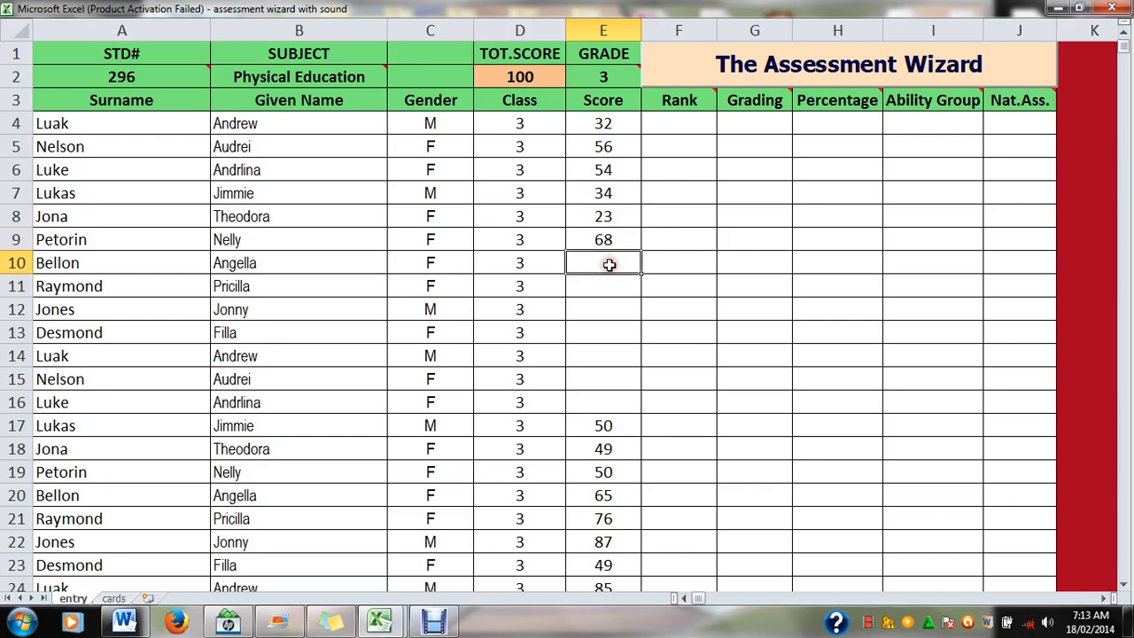
type("87")
left_click(603, 286)
type("65")
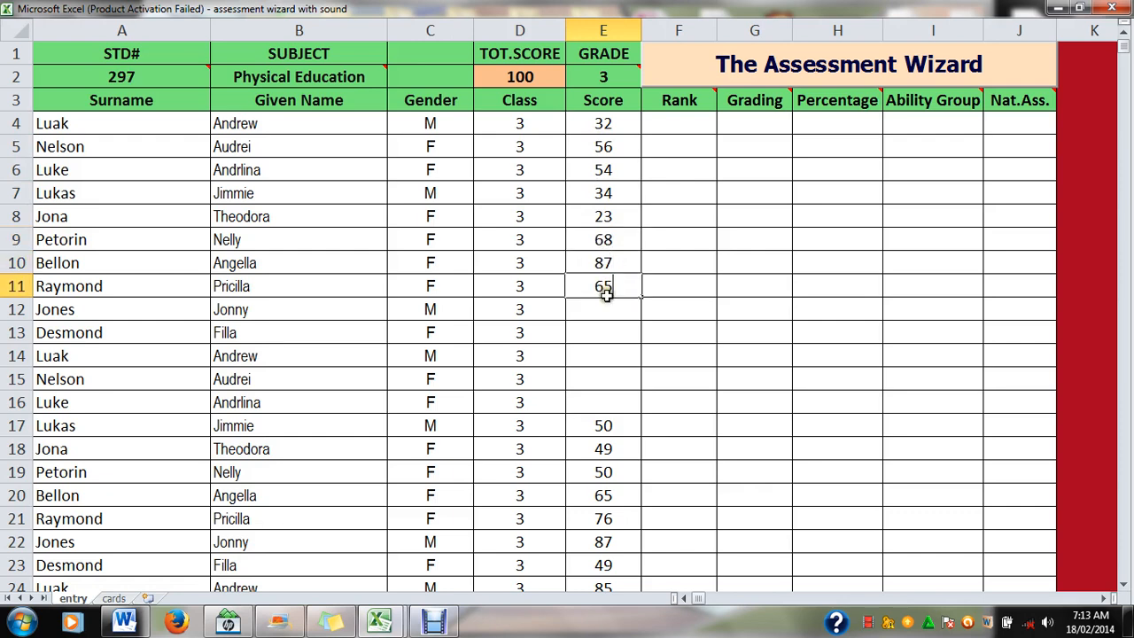
left_click(606, 304)
type("43")
left_click(608, 330)
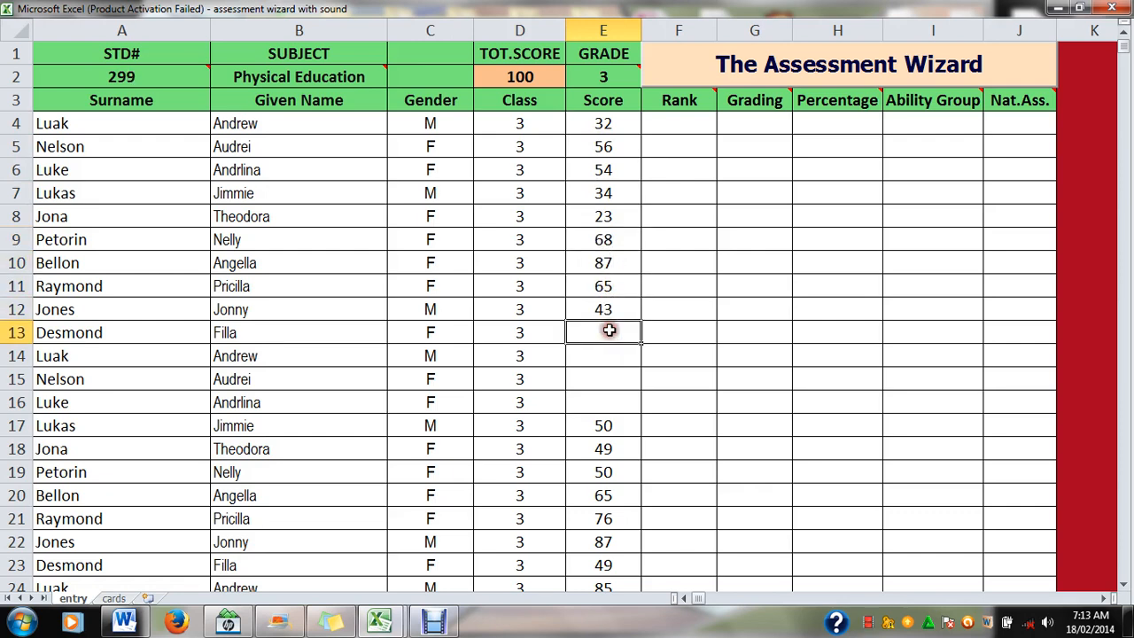
type("45")
left_click(608, 355)
type("54")
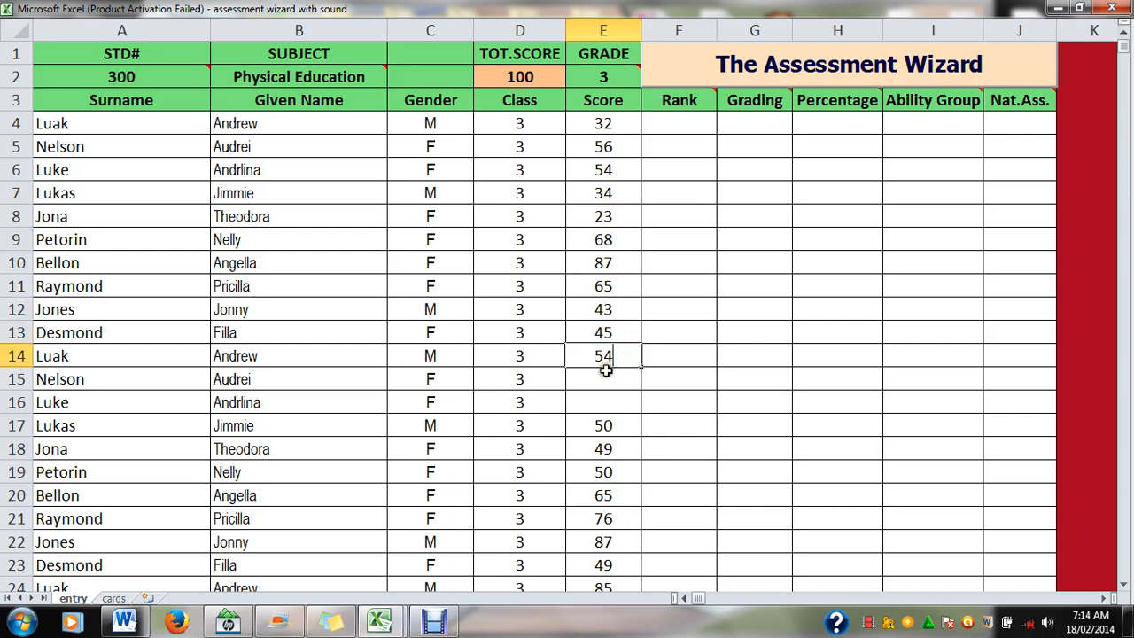
left_click(606, 377)
type("67")
left_click(606, 400)
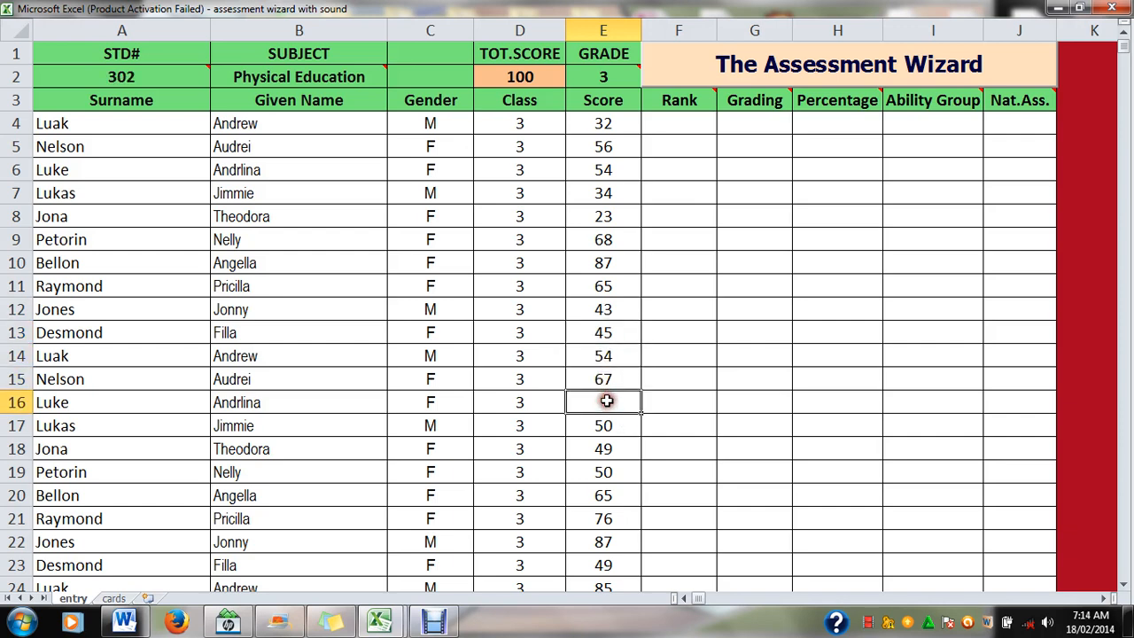
type("87")
left_click_drag(753, 381, 752, 390)
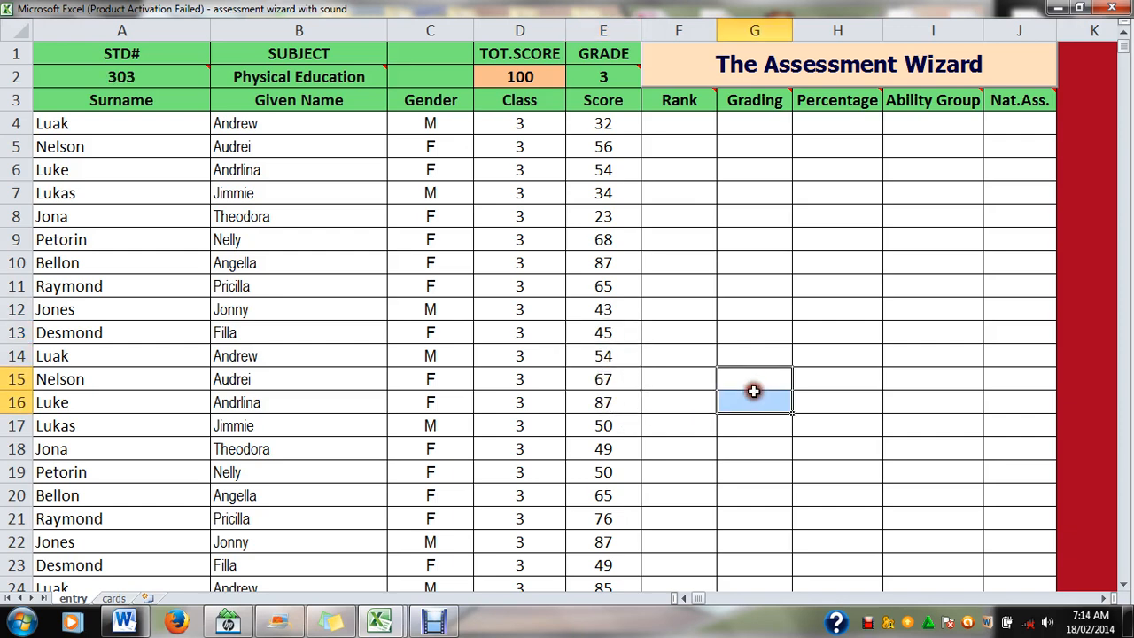
Open The Assessment Wizard with the database password, process the Grade 3 Physical Education scores and close the School Assessment Database.
left_click(802, 174)
left_click(722, 74)
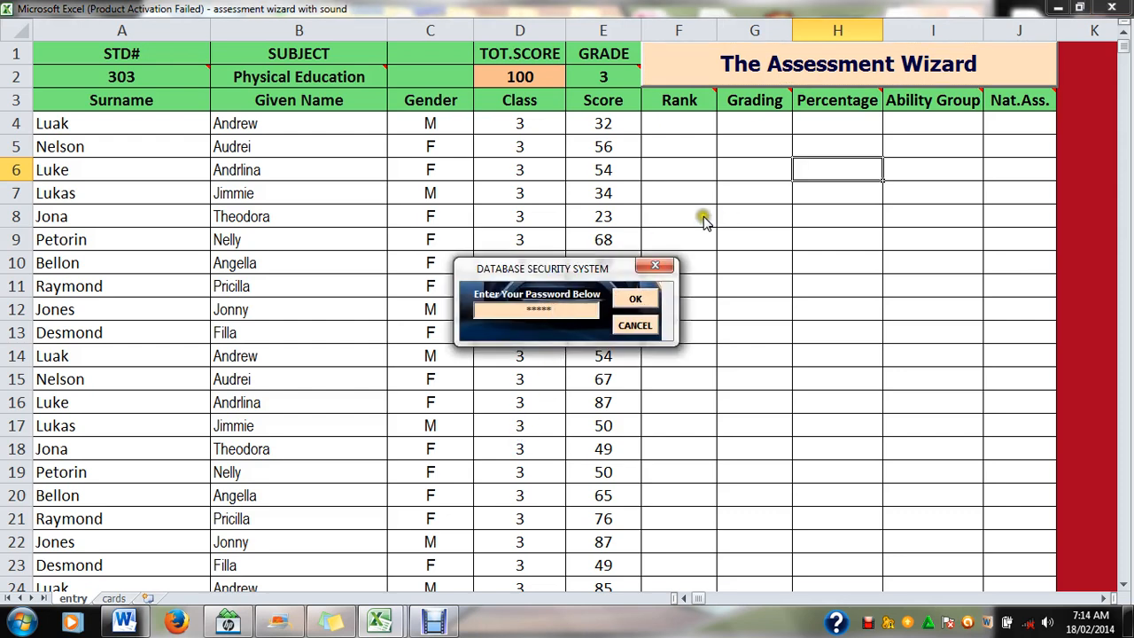
left_click(635, 299)
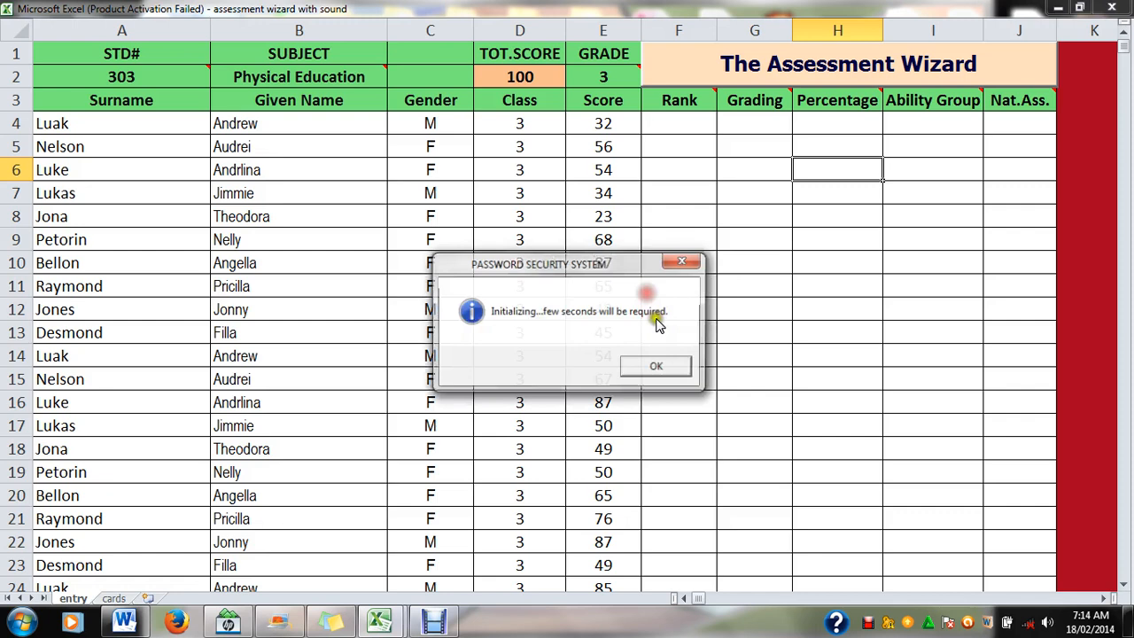
left_click(658, 367)
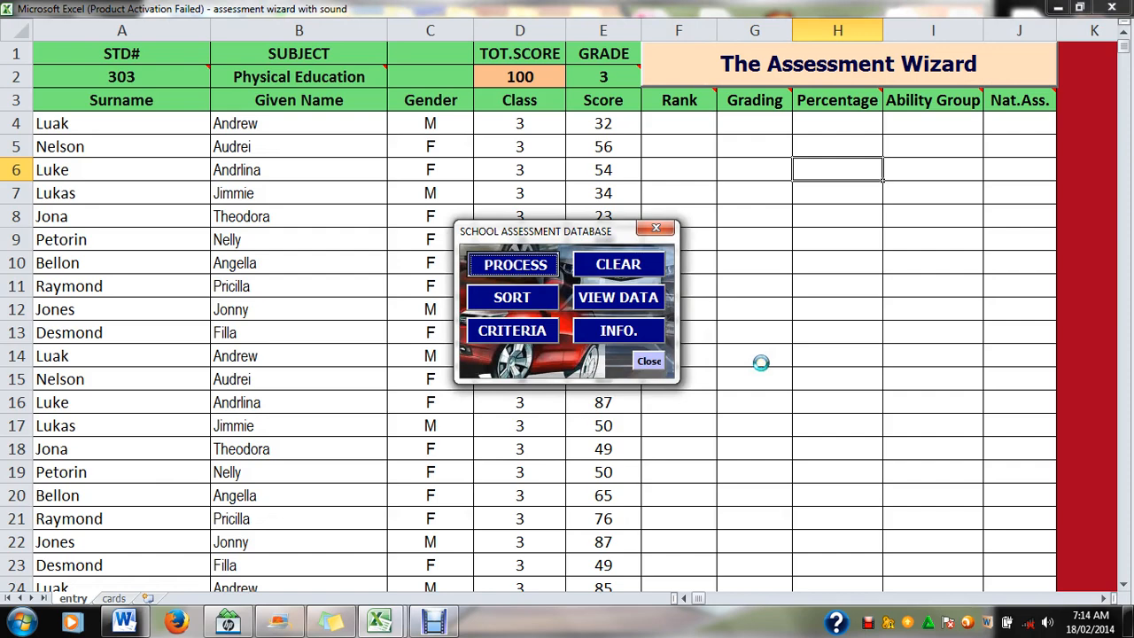
left_click(742, 368)
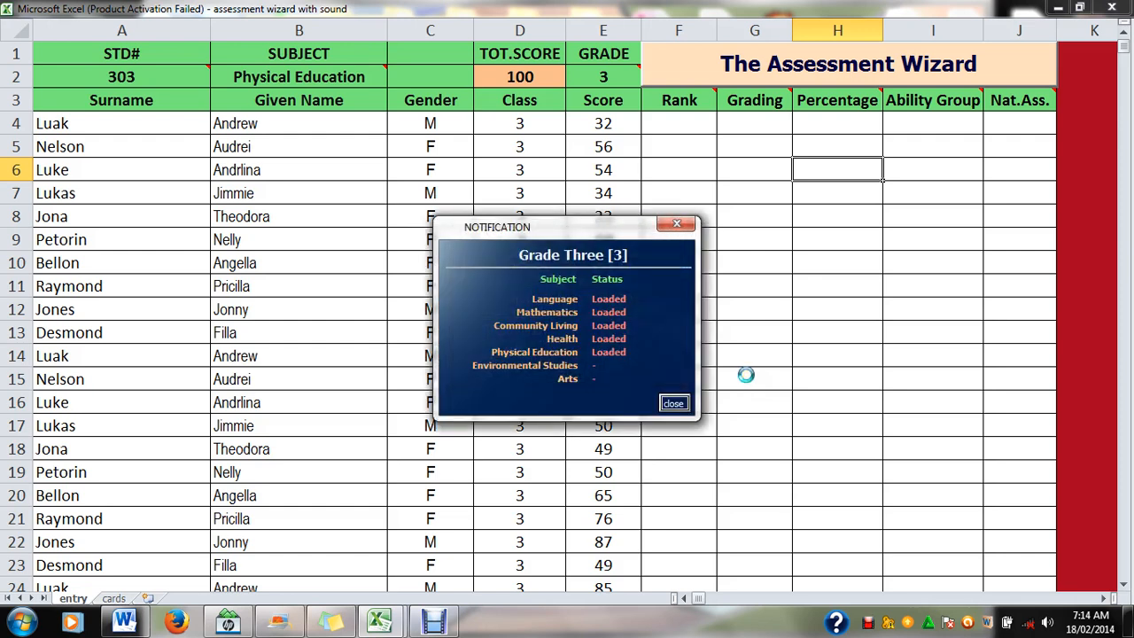
left_click(673, 403)
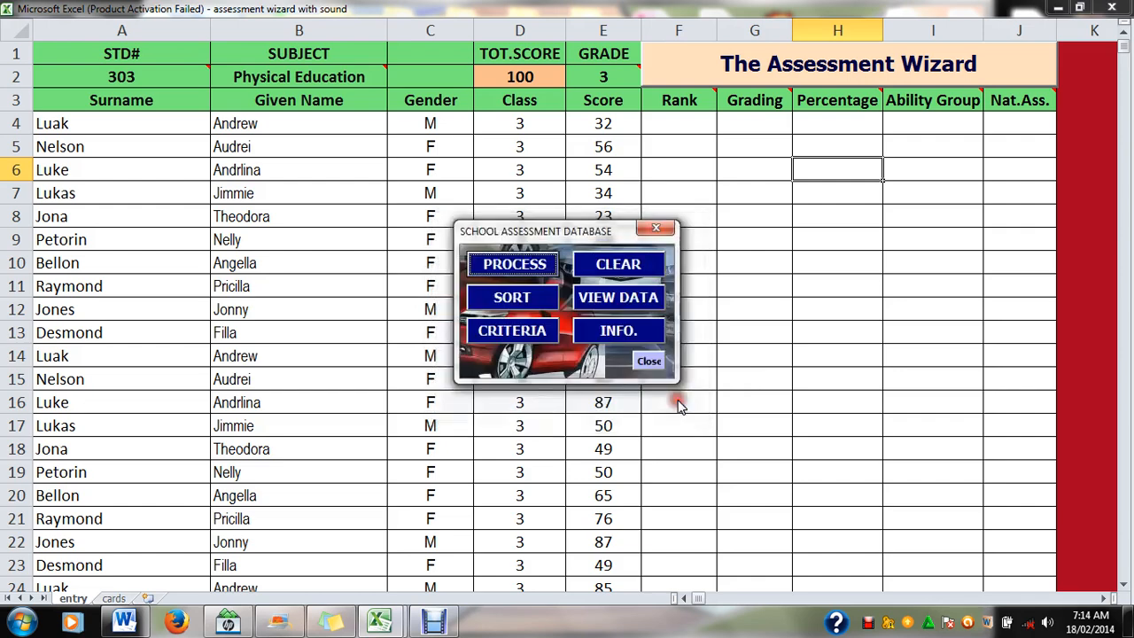
left_click(655, 366)
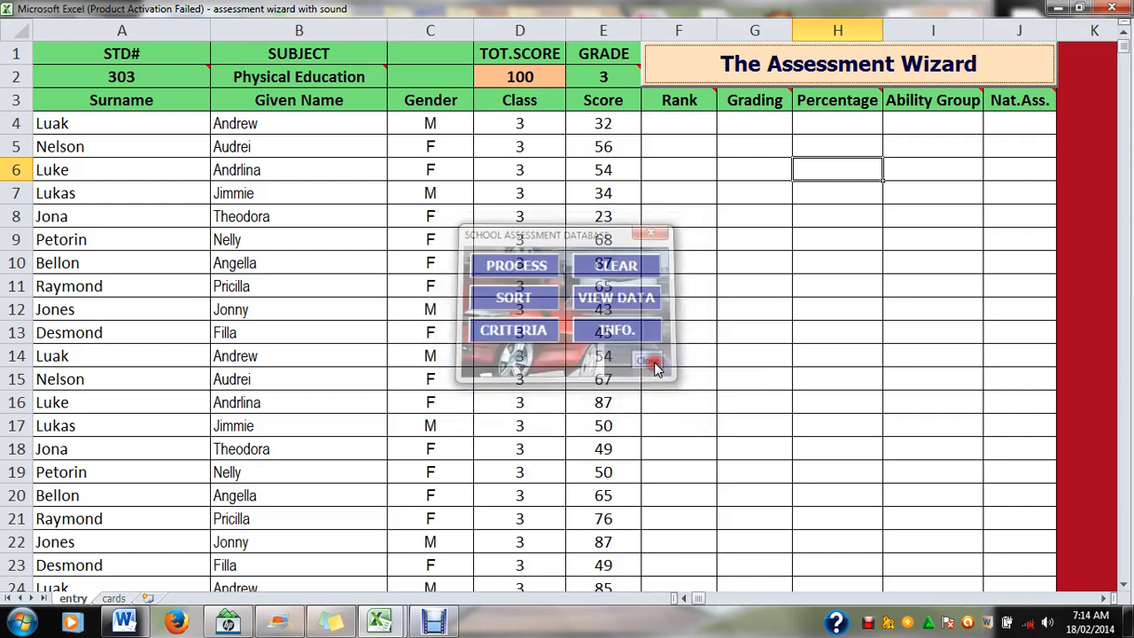
Set the subject in B2 to Environmental Studies and delete the scores in E4 to E14.
left_click(324, 79)
type("Envi")
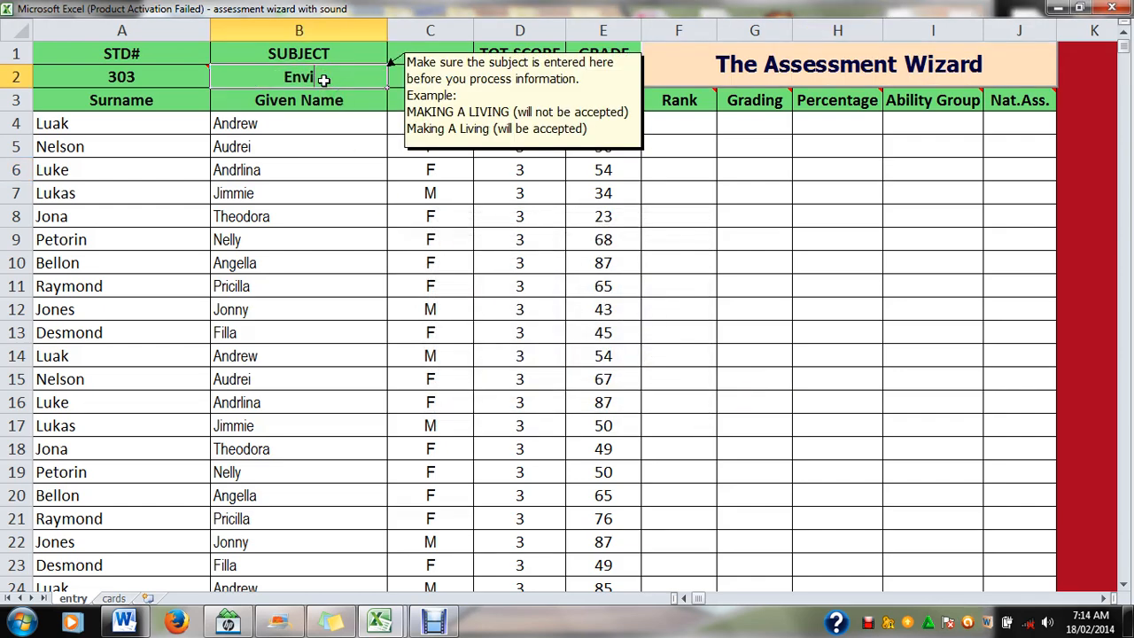
type("ronmental Studies")
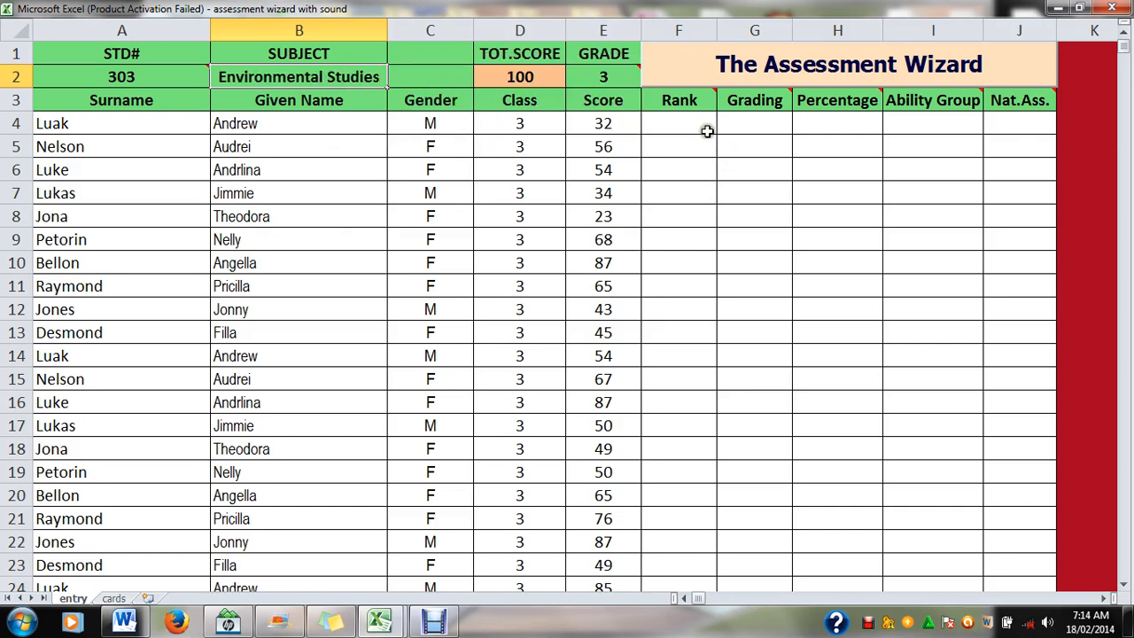
left_click_drag(611, 122, 607, 354)
key("Delete")
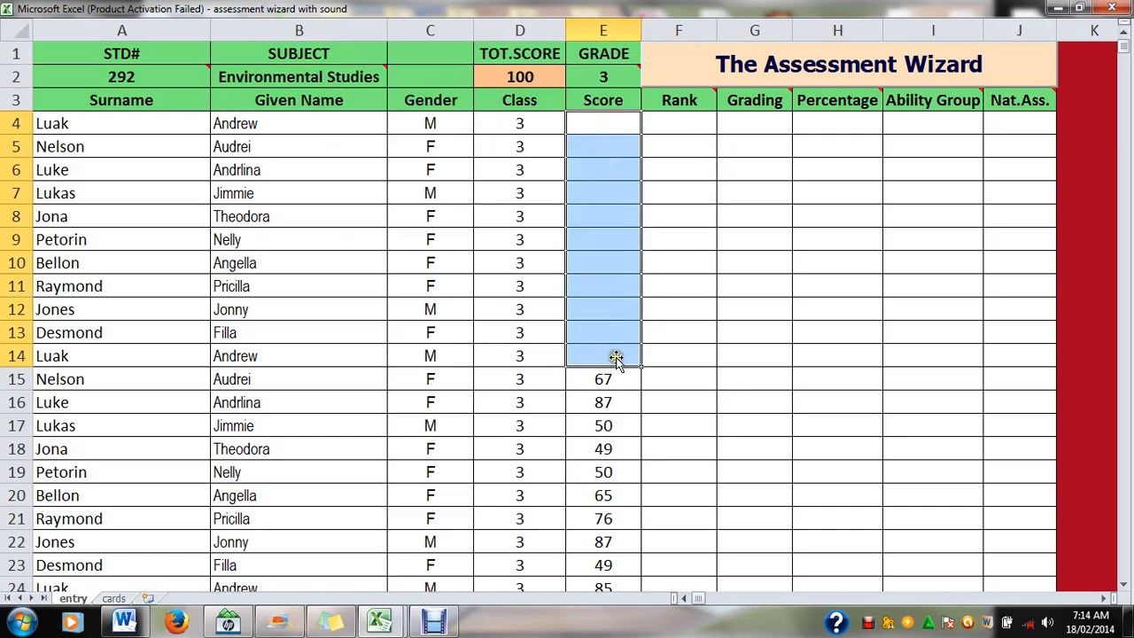
left_click(754, 309)
Enter the Environmental Studies scores 54, 67, 78, 98, 76 and 32 in E4 to E9.
left_click(611, 134)
left_click(611, 124)
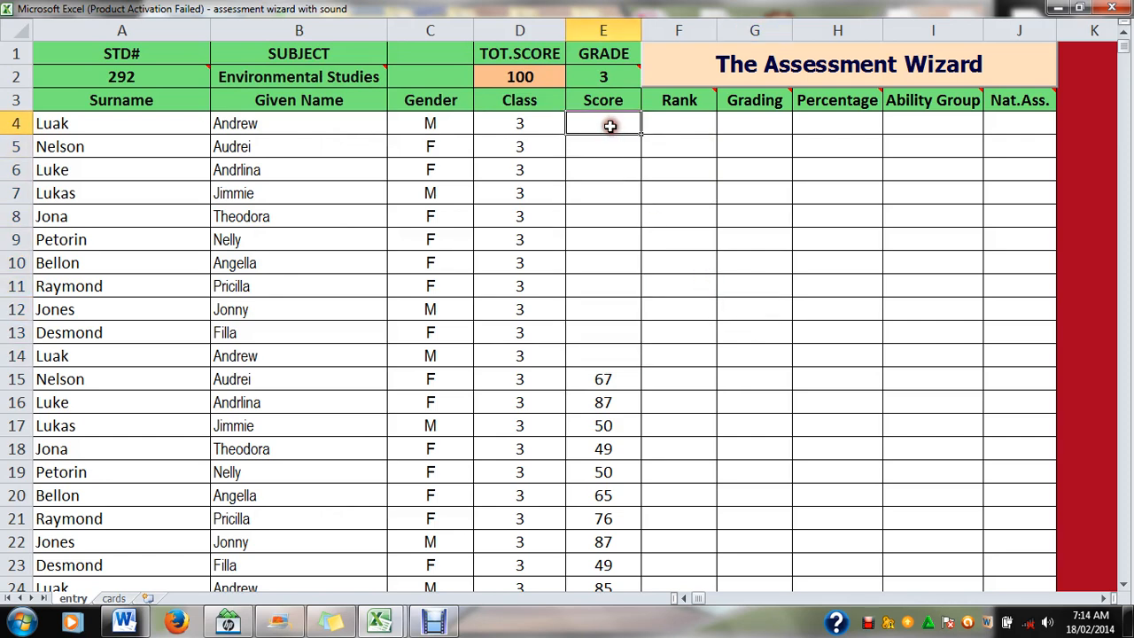
type("54")
left_click(615, 154)
type("67")
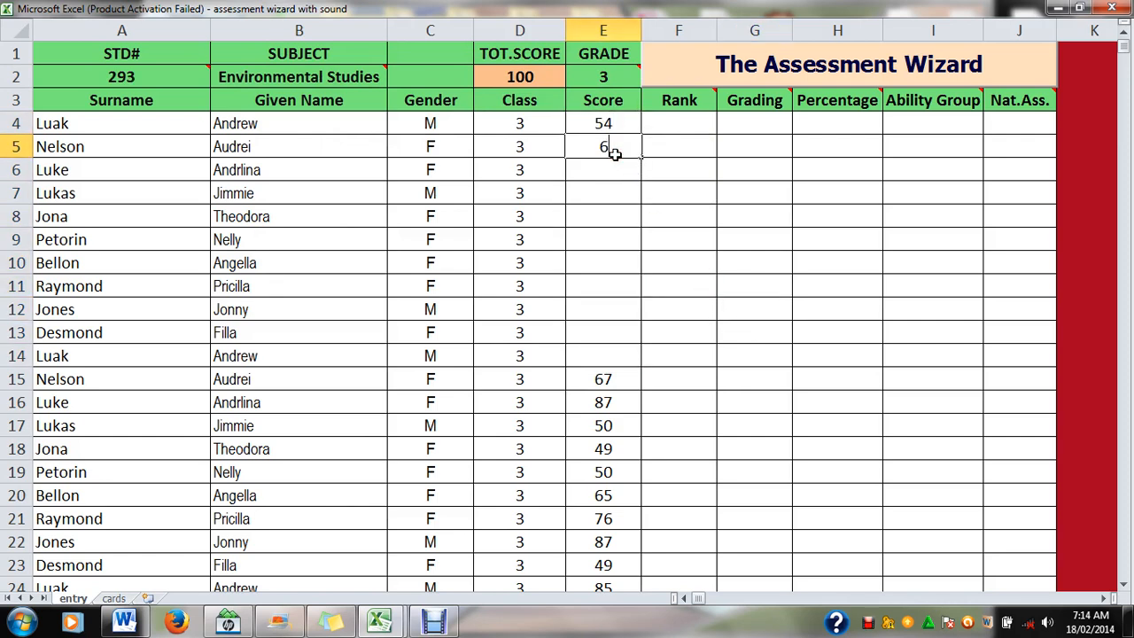
left_click(616, 174)
type("78")
left_click(619, 195)
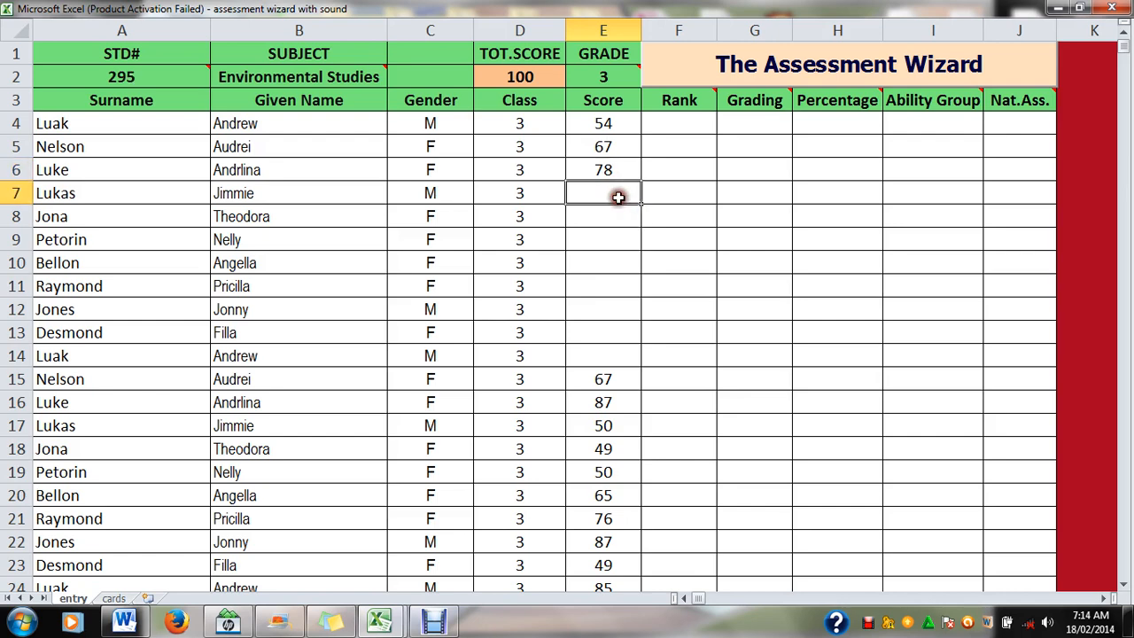
type("98")
left_click(613, 213)
type("76")
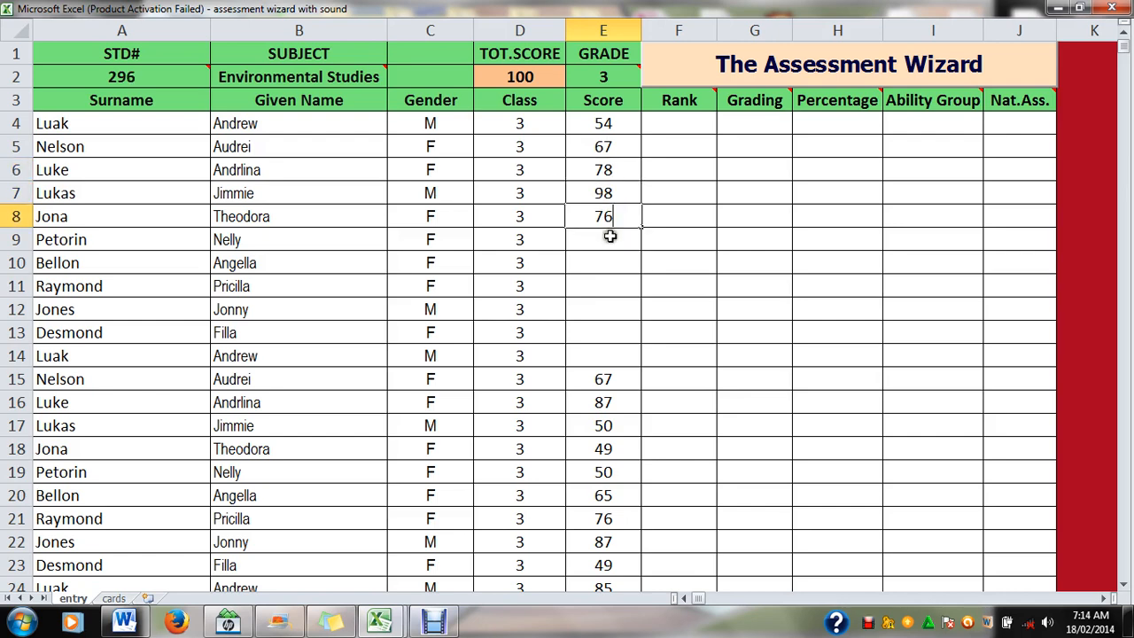
left_click(608, 239)
type("32")
Enter the Environmental Studies scores 12, 54, 43, 54 and 76 in E10 to E14.
left_click(608, 262)
type("12")
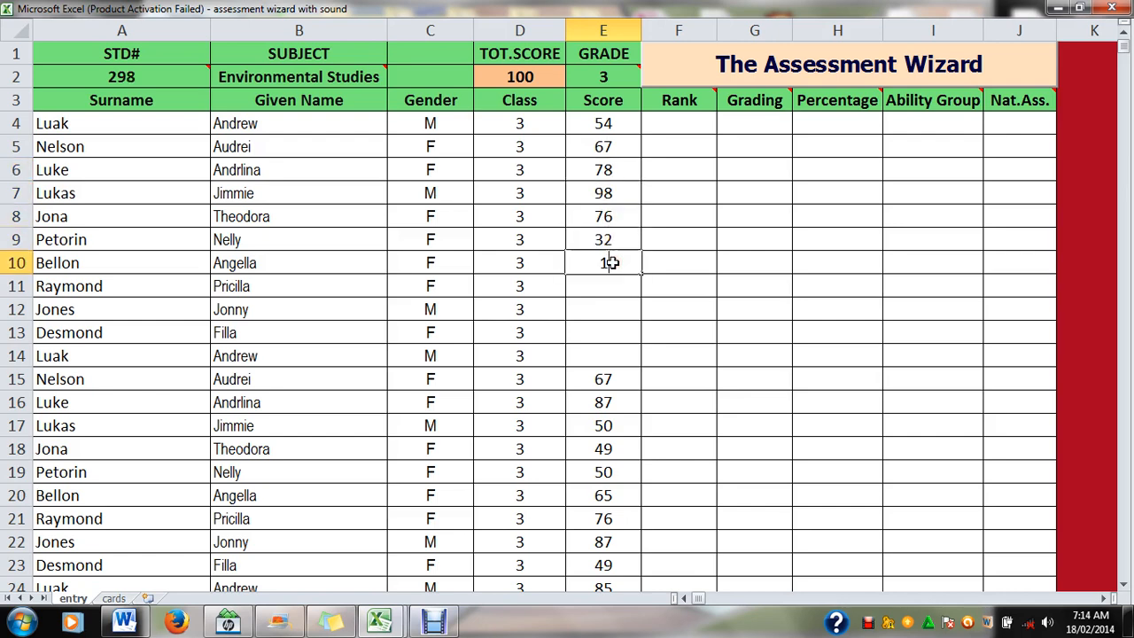
left_click(611, 288)
type("54")
left_click(610, 309)
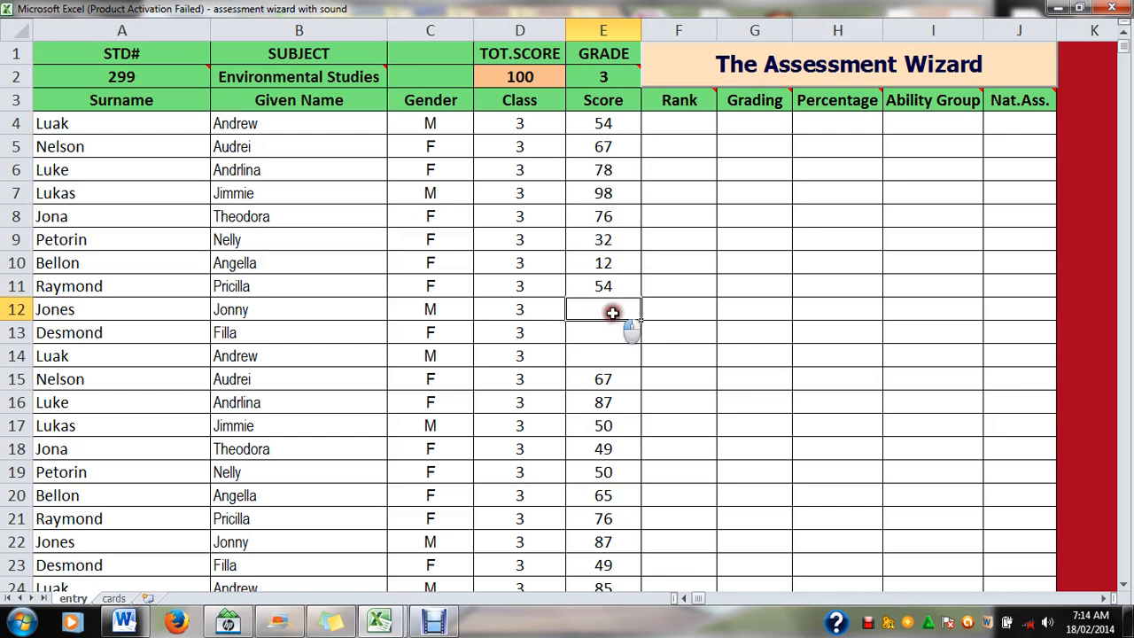
type("43")
left_click(608, 333)
type("54")
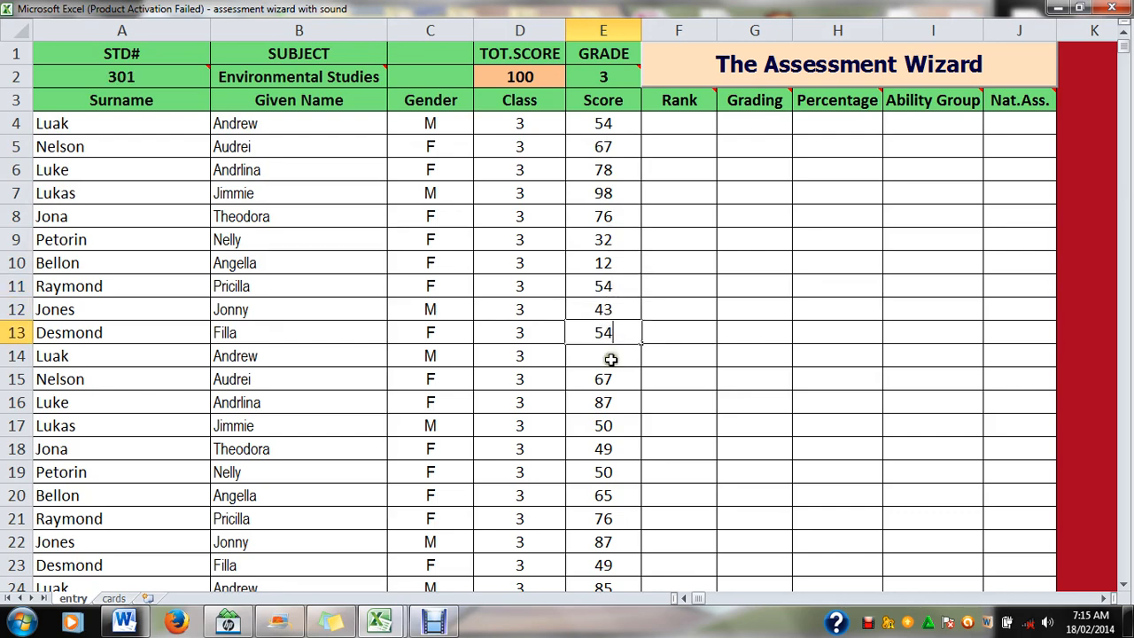
left_click(609, 356)
type("76")
left_click(706, 364)
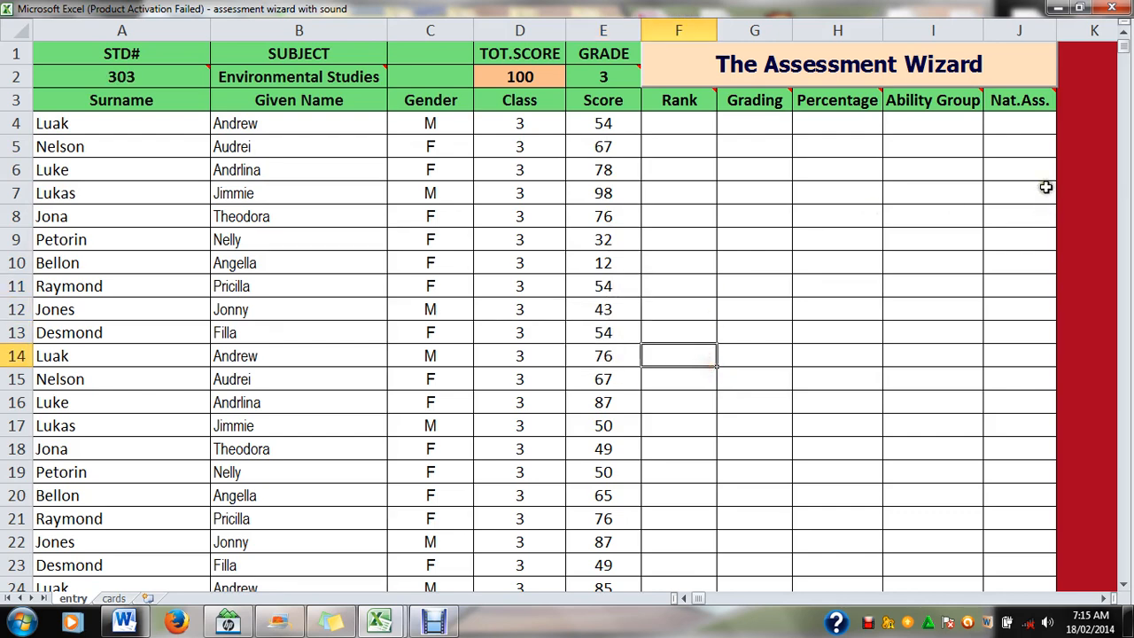
Open the School Assessment Database through The Assessment Wizard by entering the database password.
left_click_drag(1123, 55, 1118, 36)
left_click(722, 166)
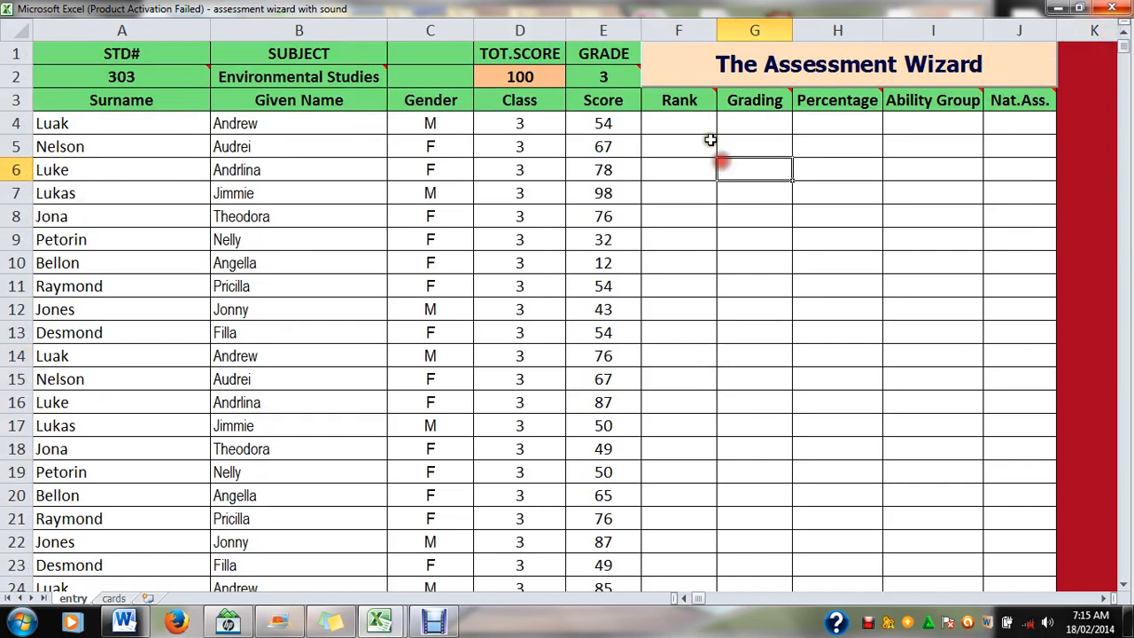
left_click(705, 69)
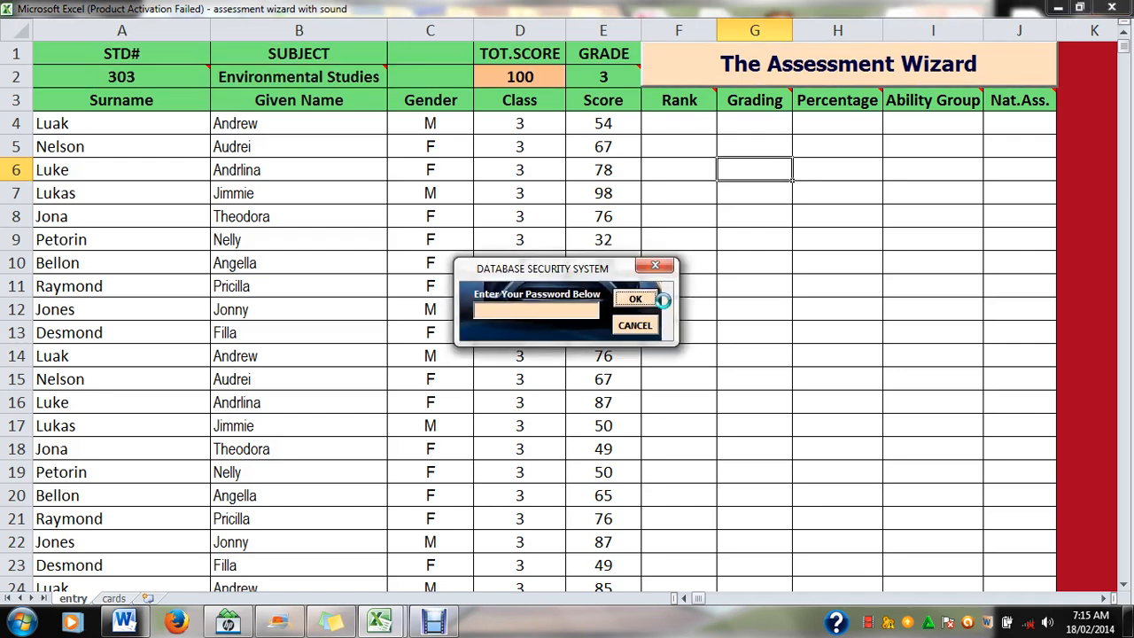
left_click(536, 312)
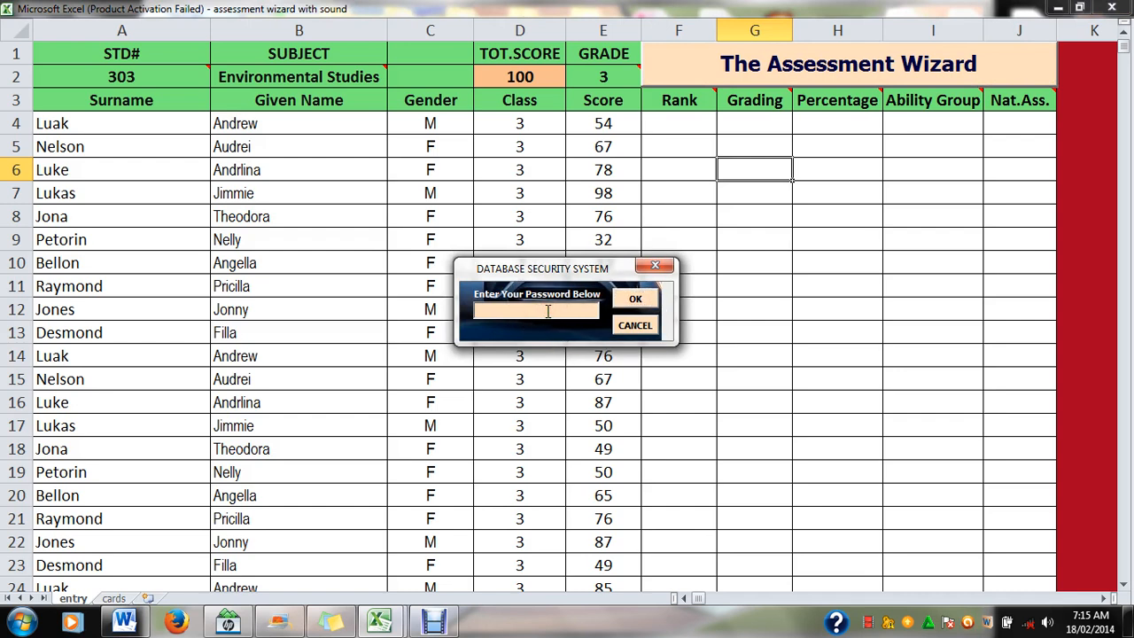
left_click(635, 300)
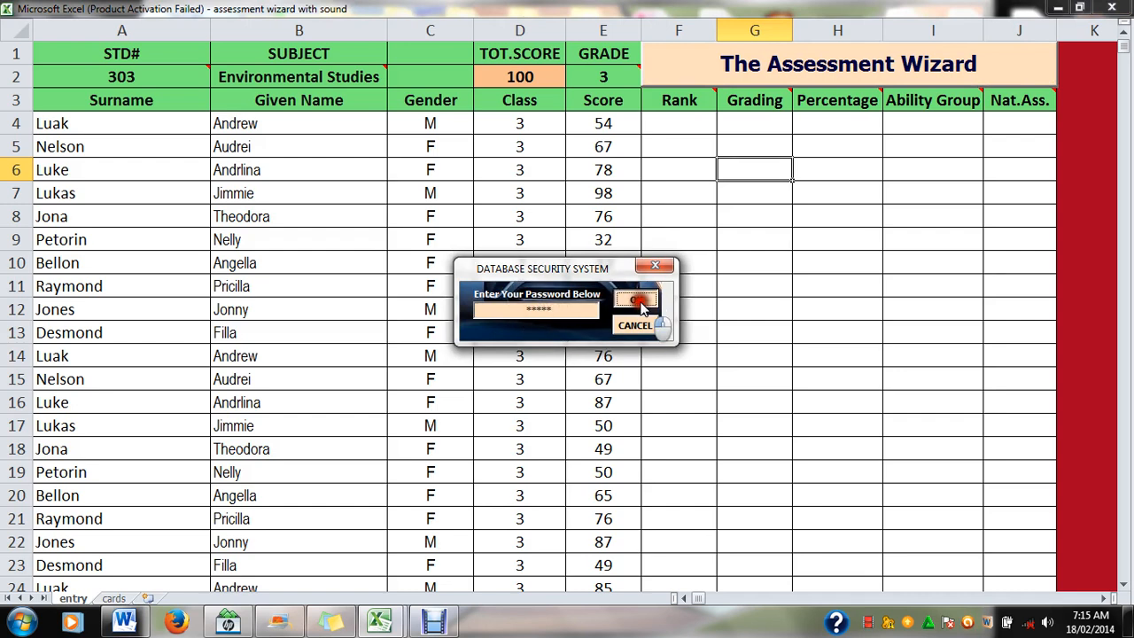
left_click(655, 368)
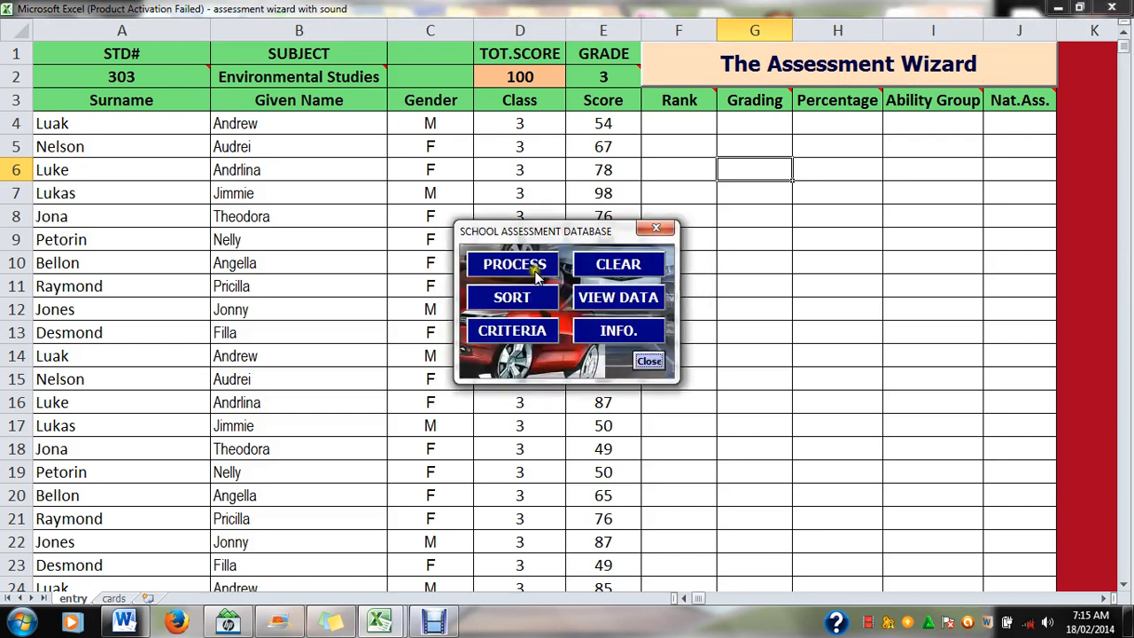
Process the Environmental Studies scores, dismiss the Grade Three subject status notification and close the School Assessment Database.
left_click(535, 272)
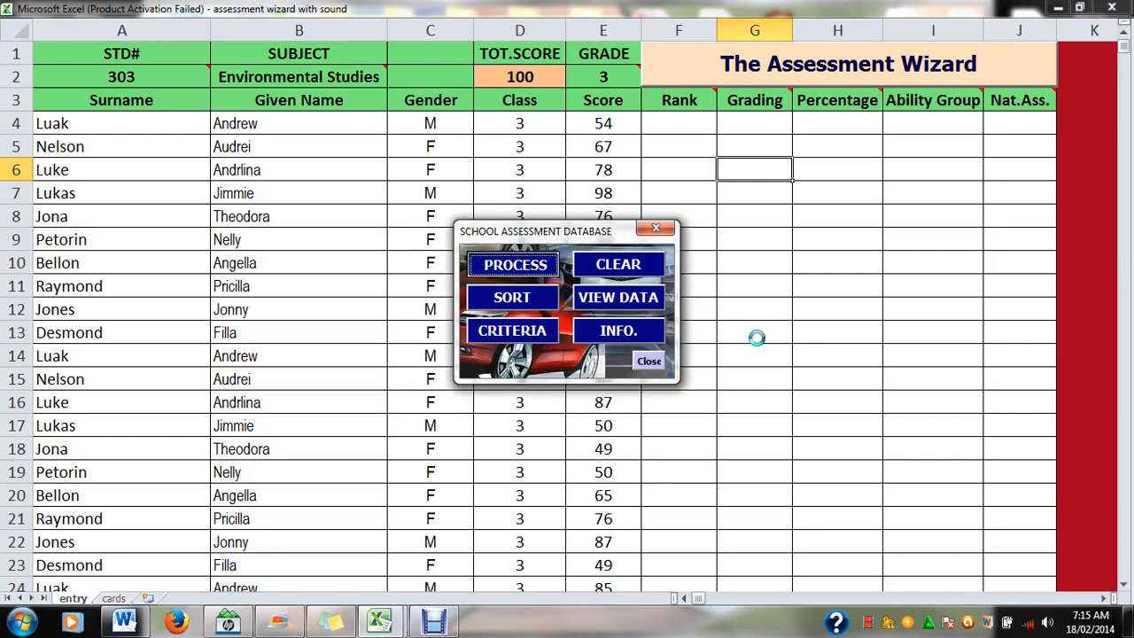
left_click(723, 361)
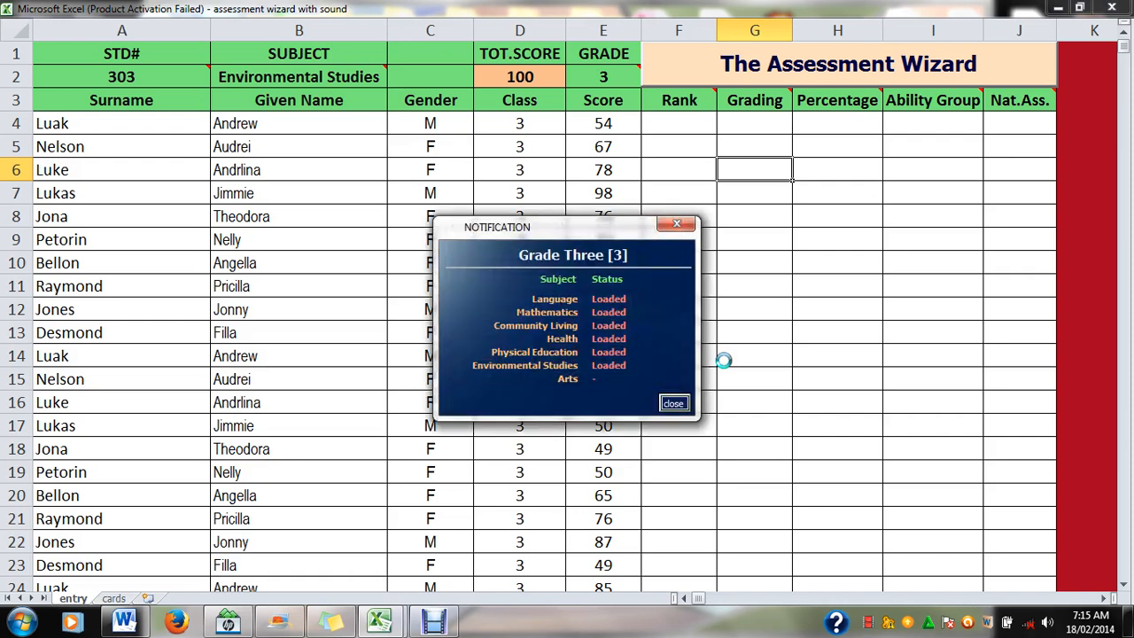
left_click(673, 403)
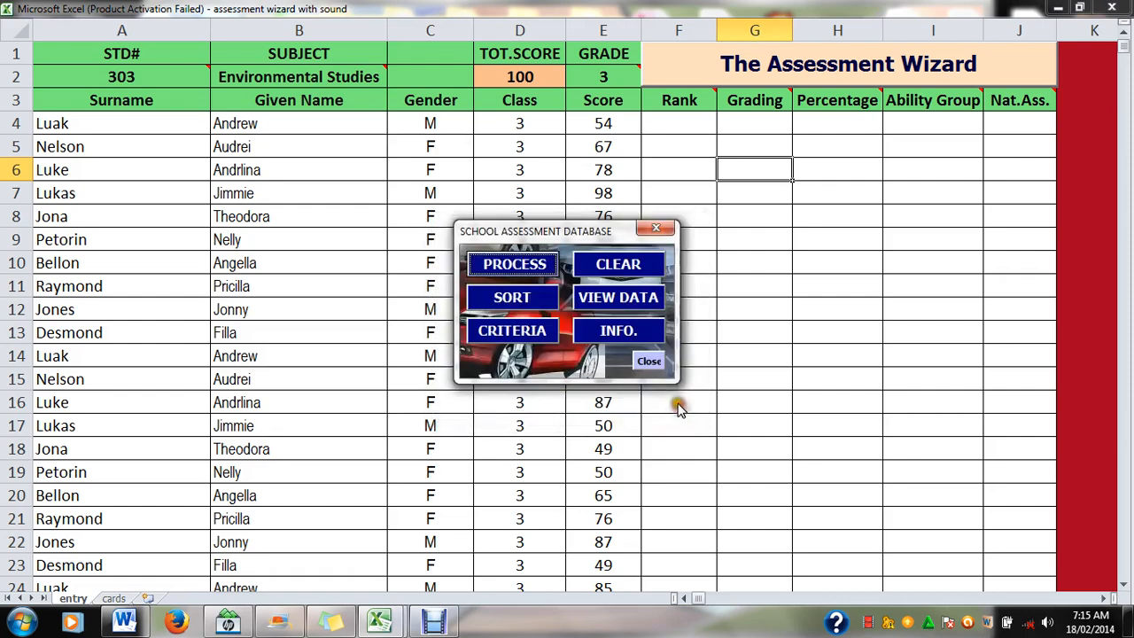
left_click(651, 360)
Set the subject in B2 to Arts and delete the scores in E4 to E14.
left_click(312, 79)
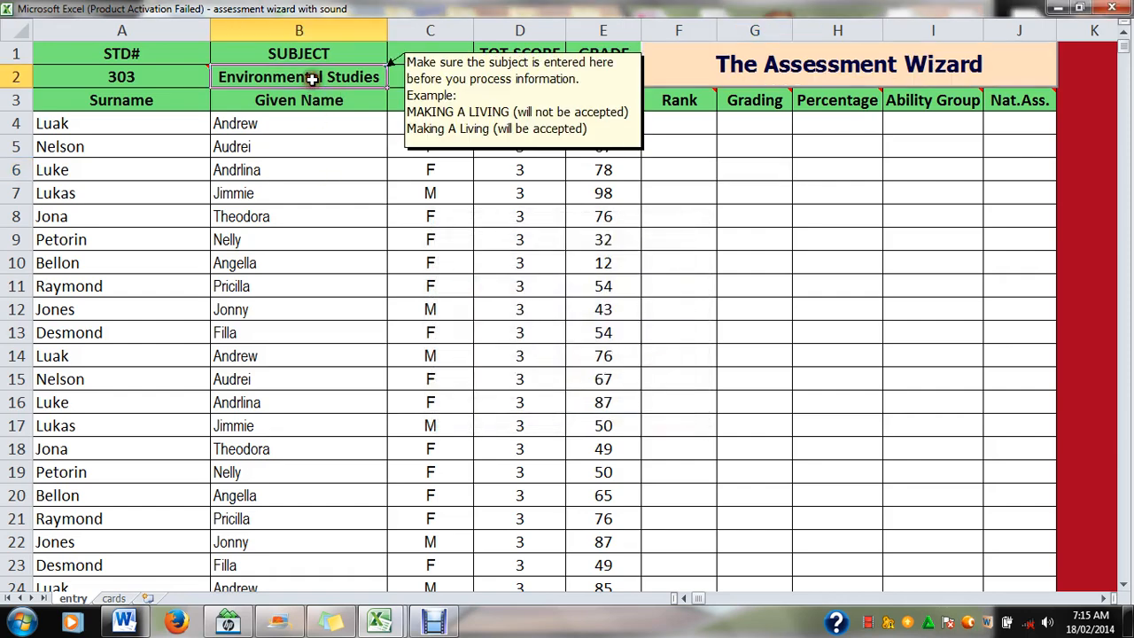
type("Art")
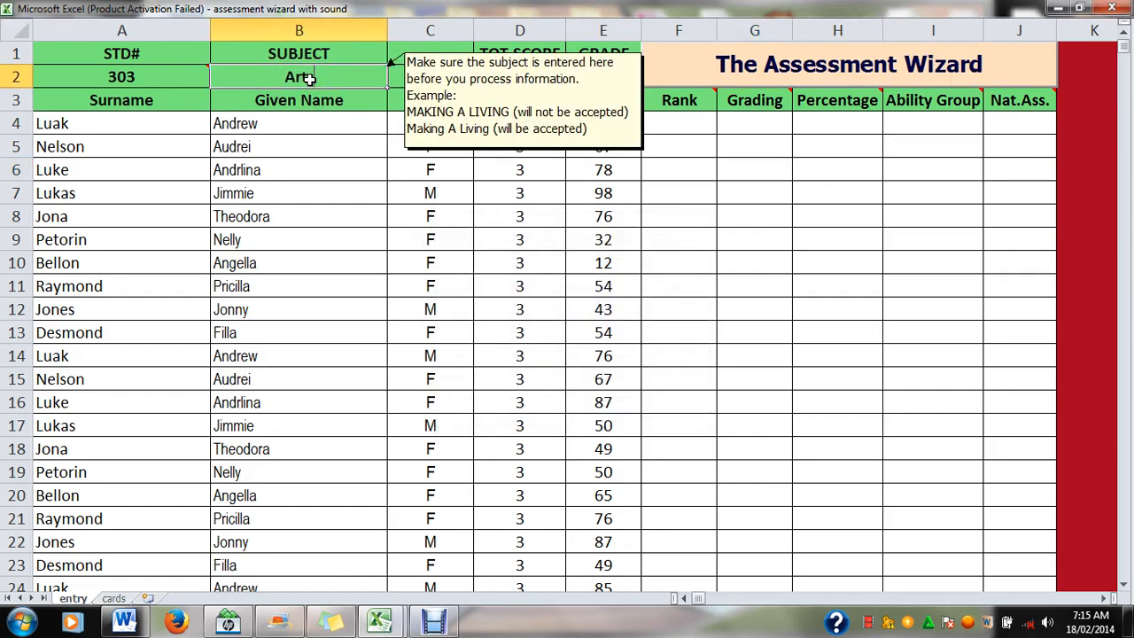
type("s")
key("Return")
left_click(610, 133)
left_click_drag(609, 133, 609, 366)
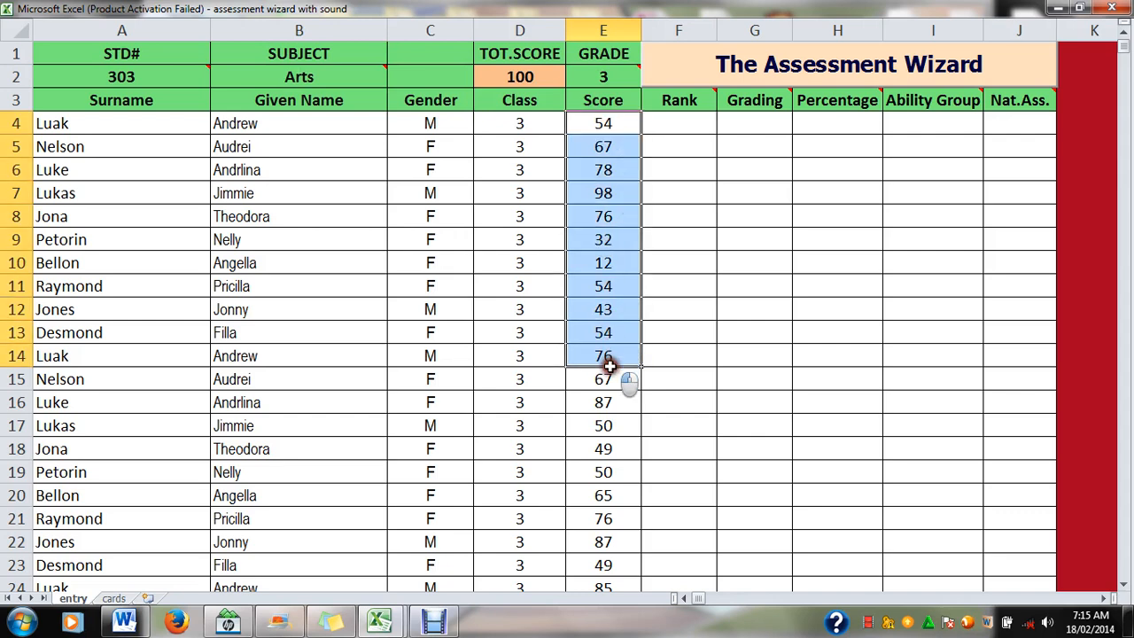
key("Delete")
Enter the Arts scores 32, 45, 65, 78, 87 and 56 in E4 to E9.
left_click(594, 124)
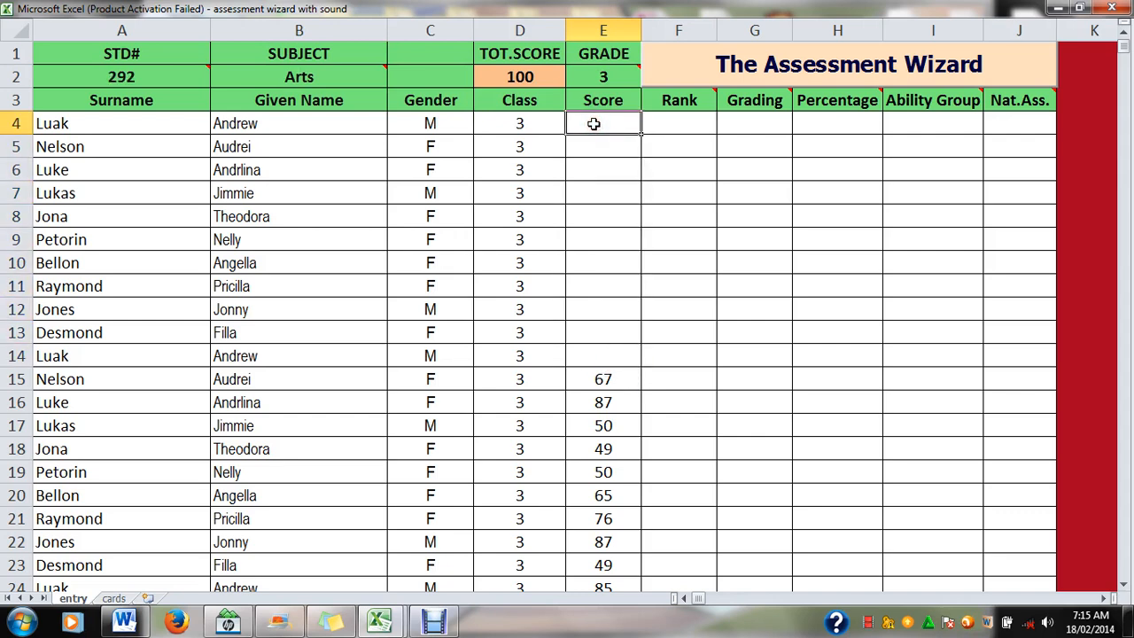
type("32")
left_click(600, 147)
type("45")
left_click(609, 171)
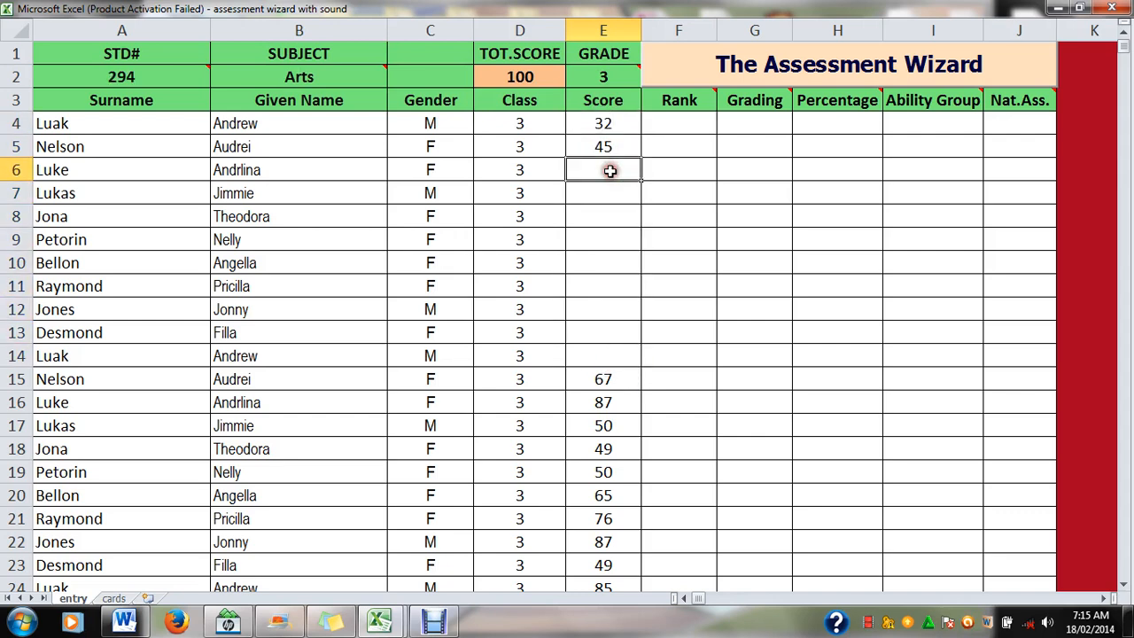
type("65")
left_click(610, 193)
type("78")
left_click(612, 215)
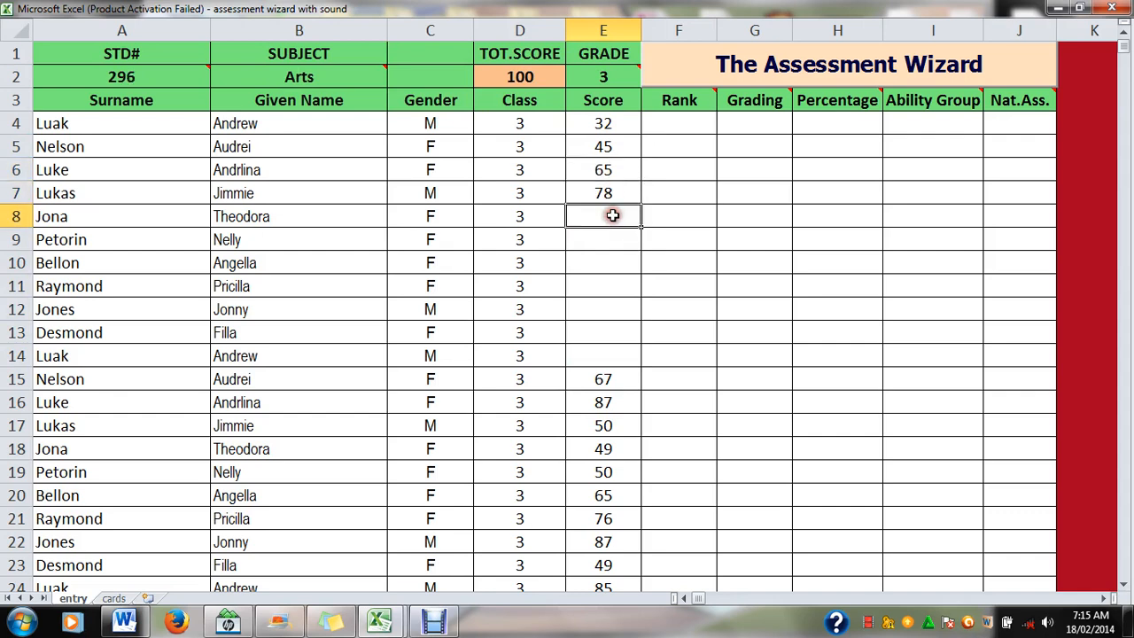
type("87")
left_click(624, 242)
type("56")
Enter the Arts scores 89, 98, 77, 67 and 9 in E10 to E14.
left_click(622, 263)
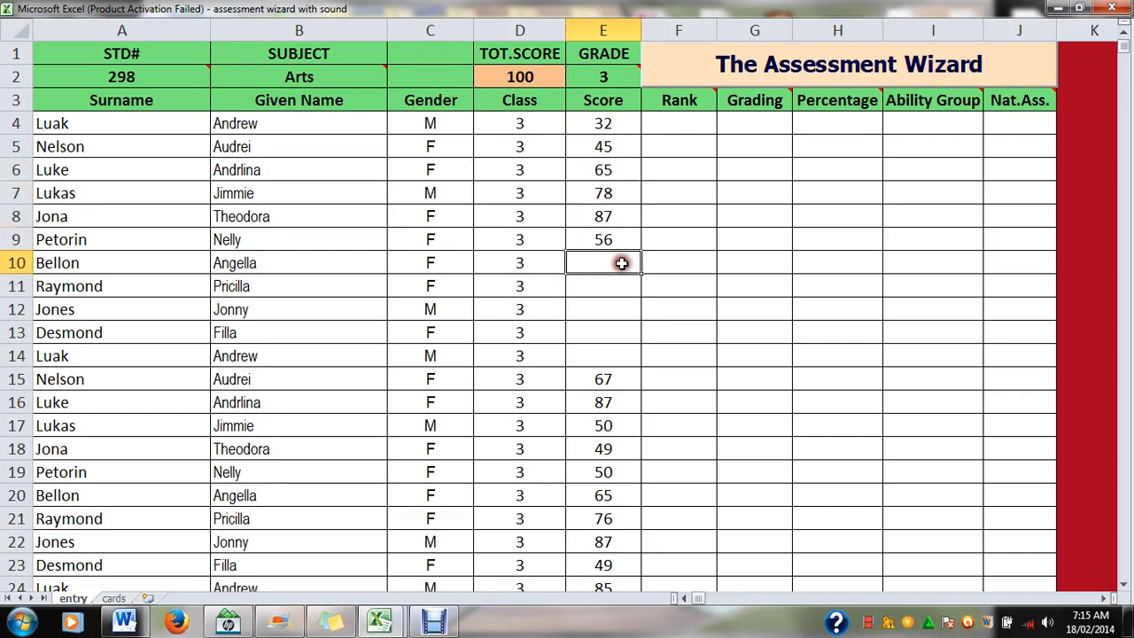
type("89")
type("98")
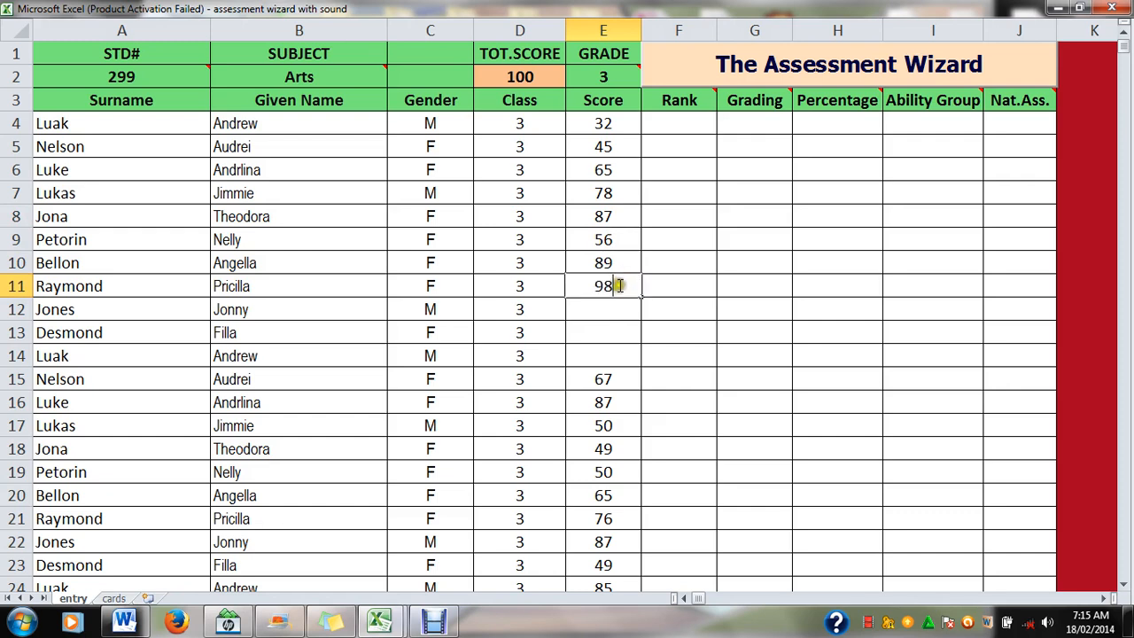
key("Return")
type("77")
key("Return")
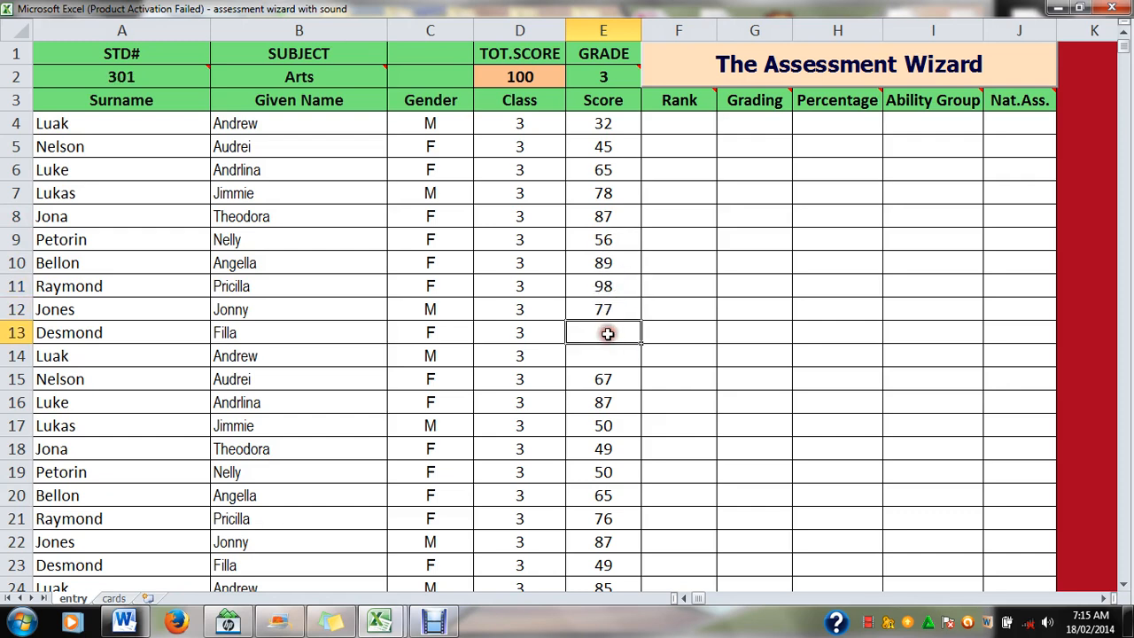
type("67")
key("Return")
type("9")
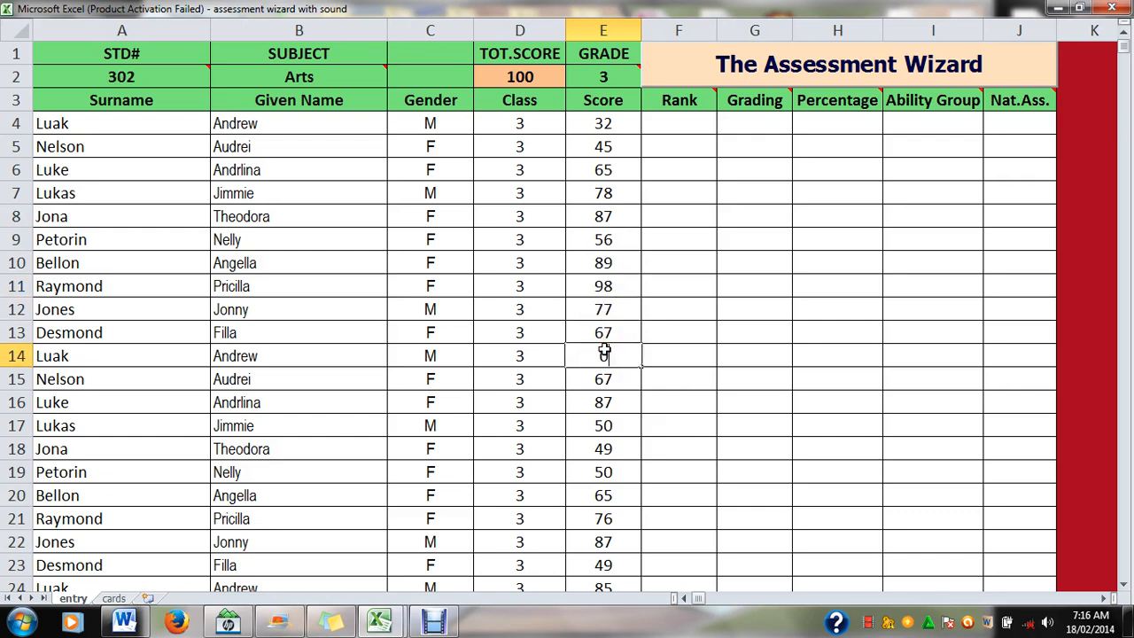
left_click(710, 374)
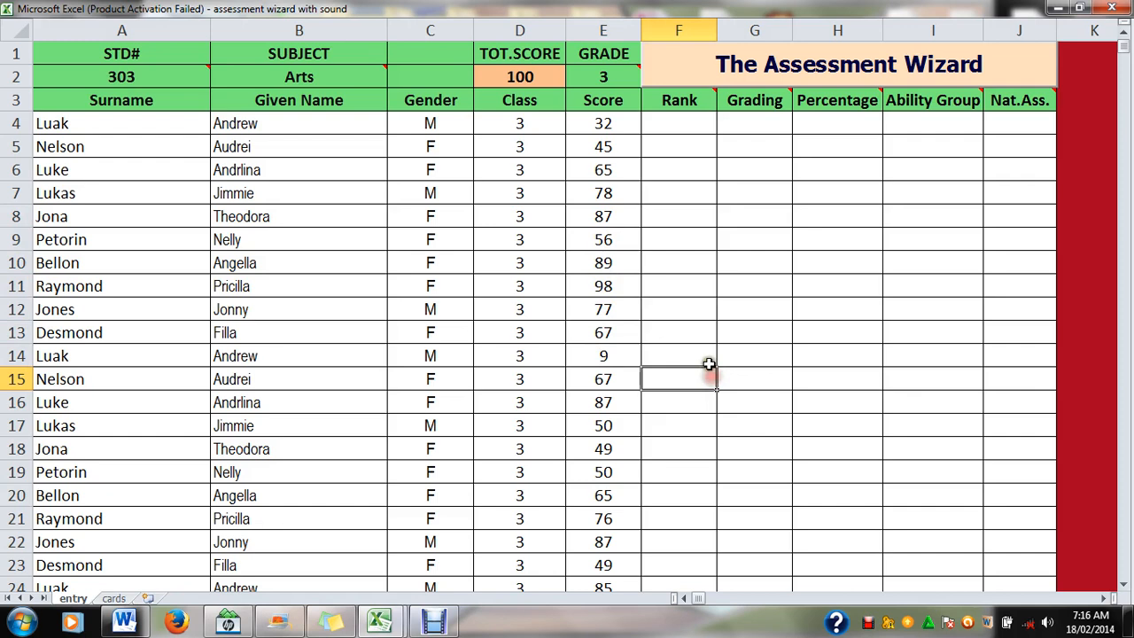
Change the subject in B2 to ARTS in all capitals.
left_click(321, 82)
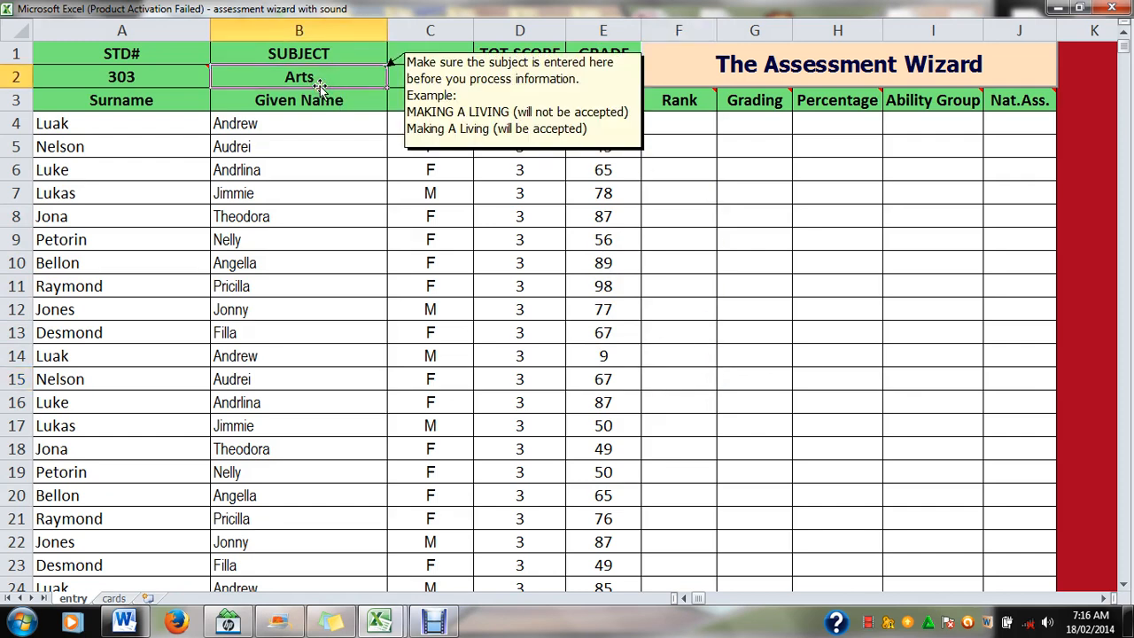
type("ARTS")
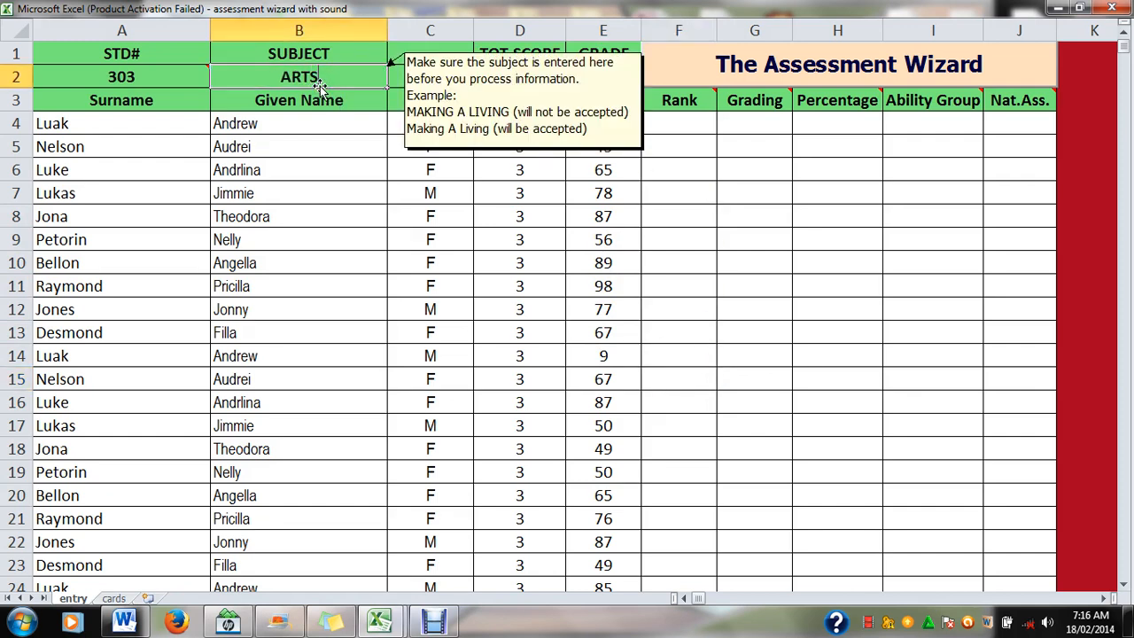
key("Return")
left_click(924, 245)
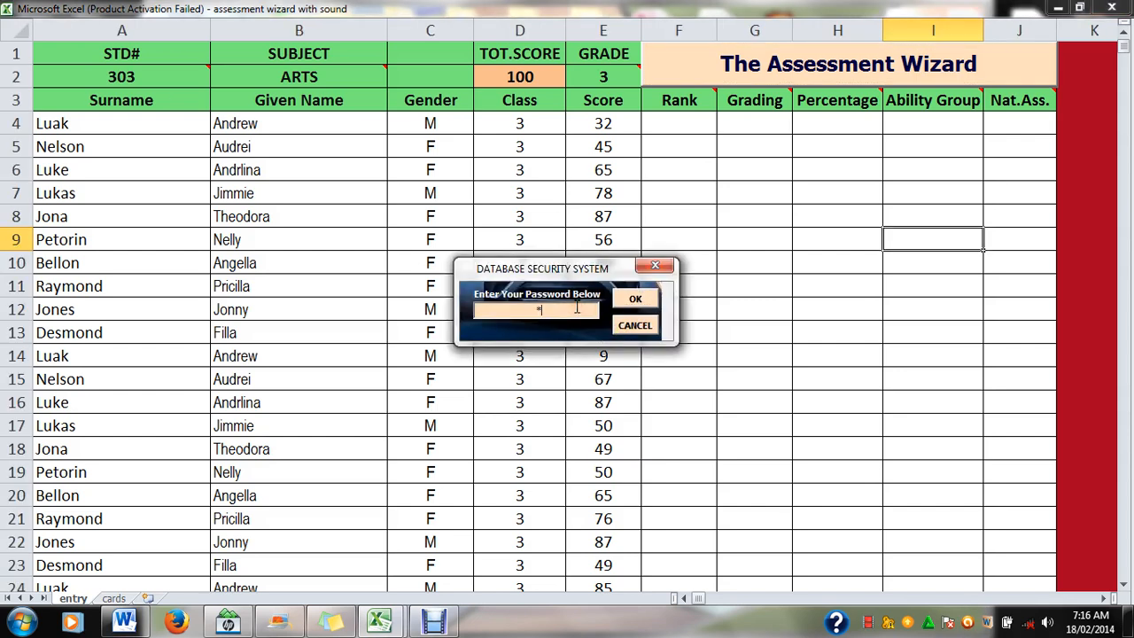
Enter the database password, try to process the scores with the subject in capitals, and close the School Assessment Database.
left_click(635, 299)
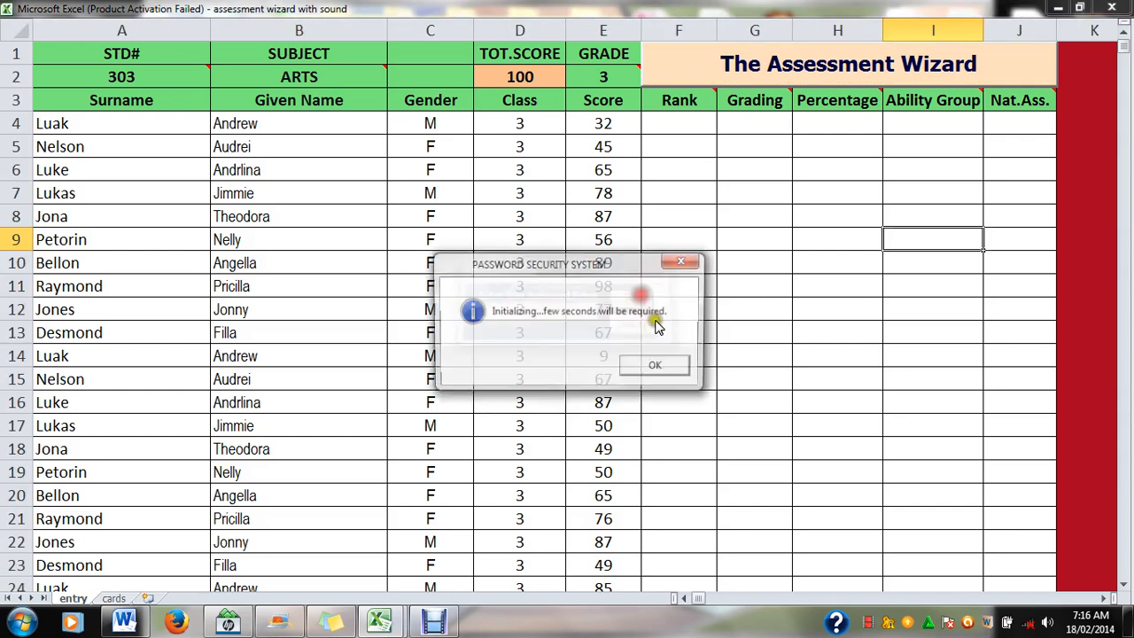
left_click(657, 358)
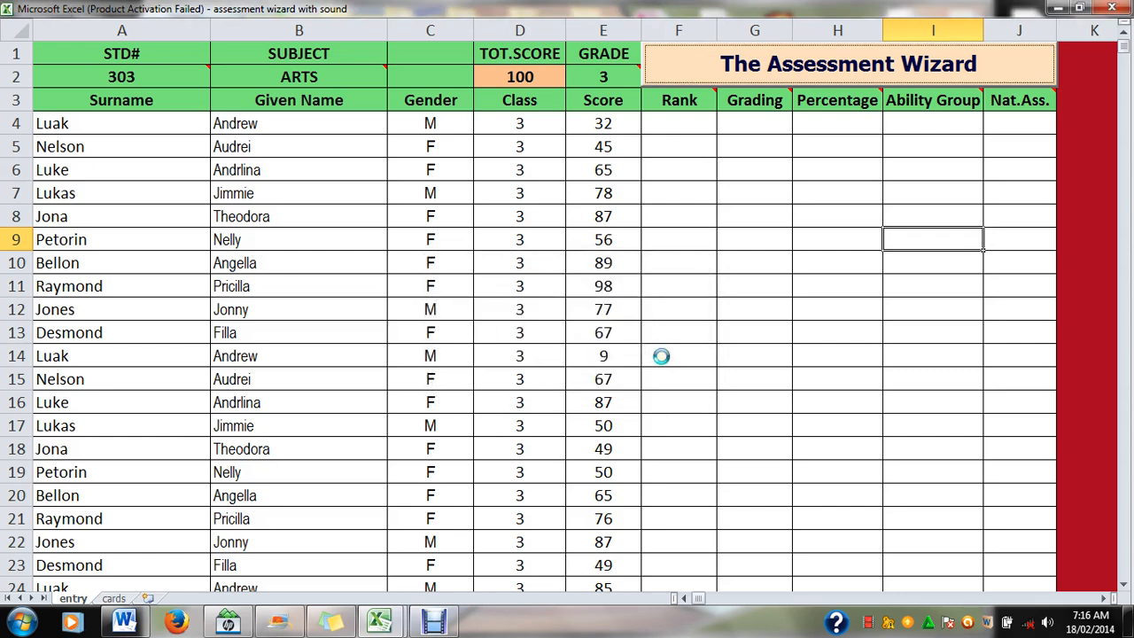
left_click(547, 273)
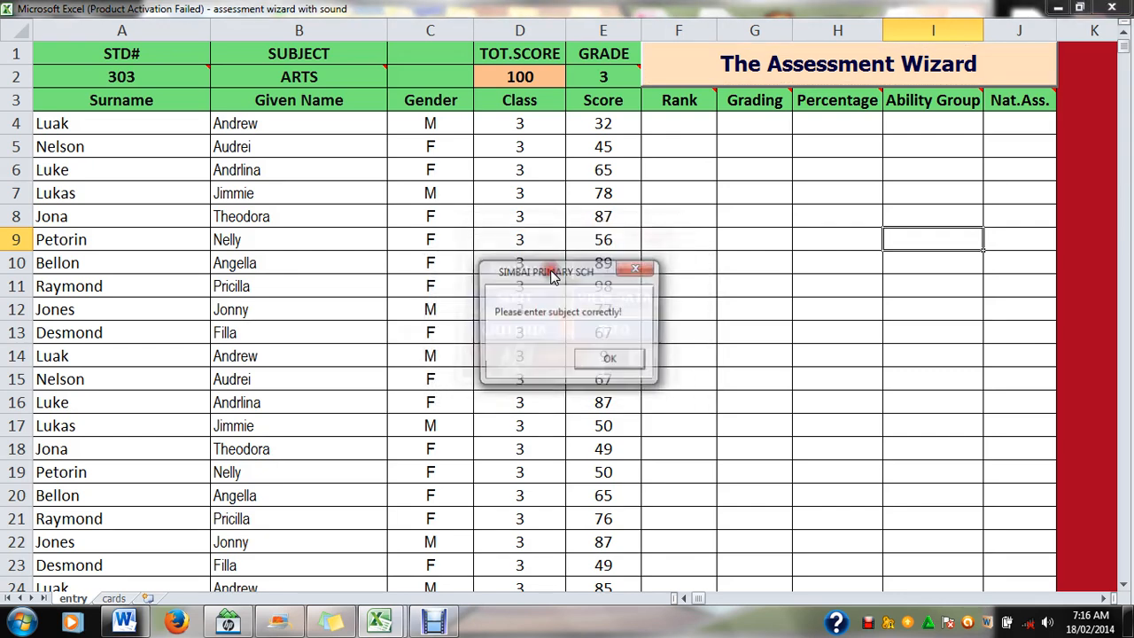
left_click(627, 357)
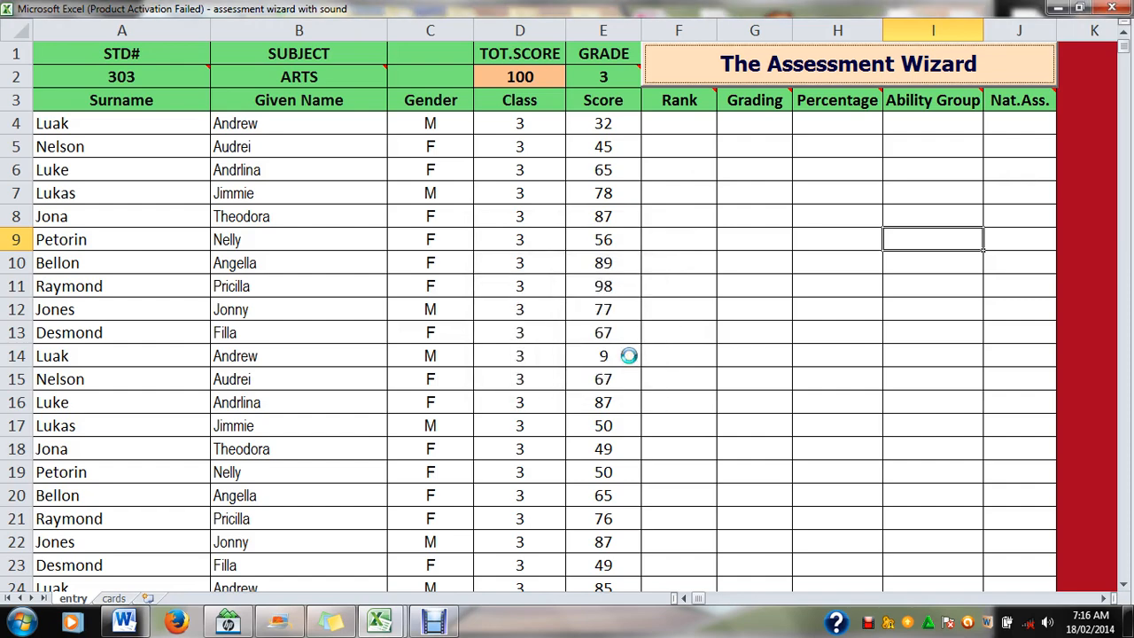
left_click(663, 228)
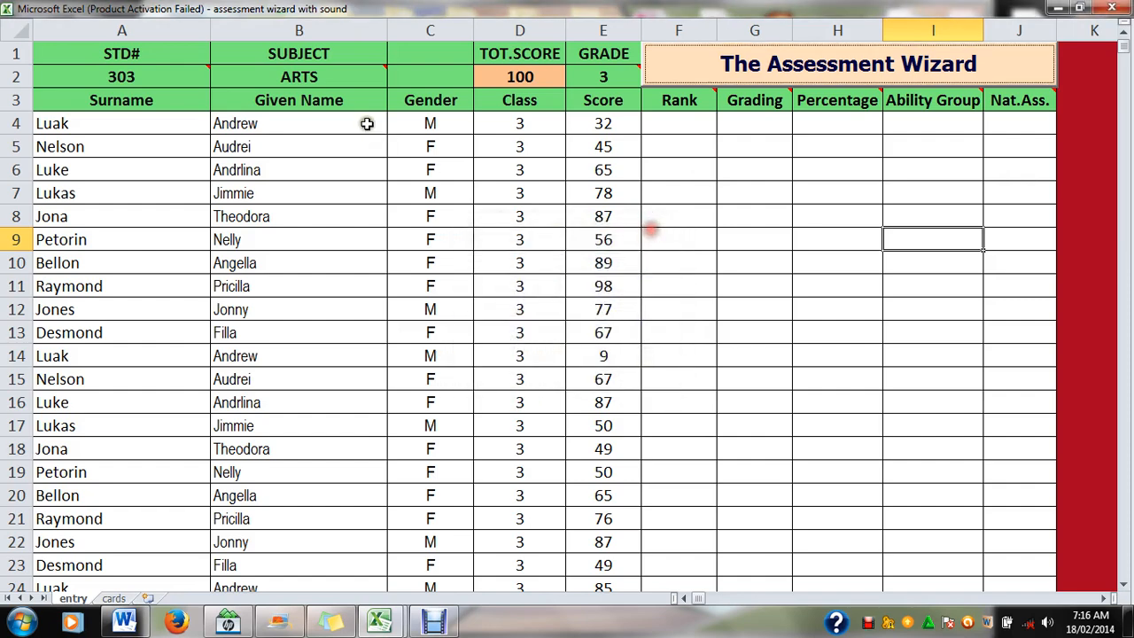
Set the subject in B2 to Arts with only the first letter capitalised.
left_click(324, 72)
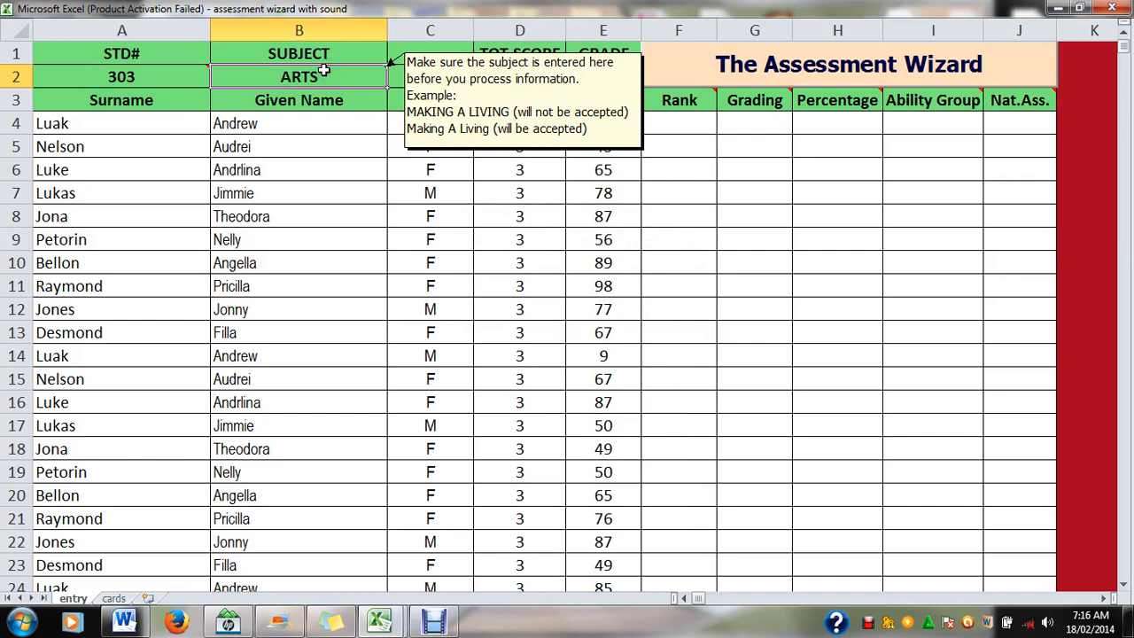
type("Arts")
left_click(754, 324)
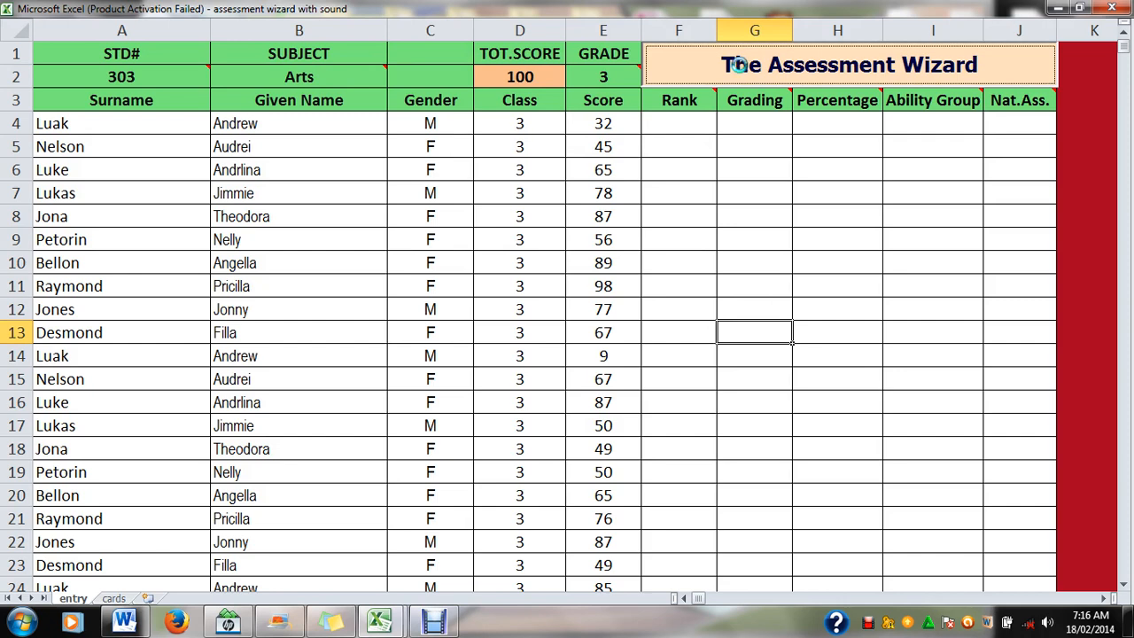
Open the School Assessment Database through The Assessment Wizard with the database password and process the Arts scores.
left_click(706, 65)
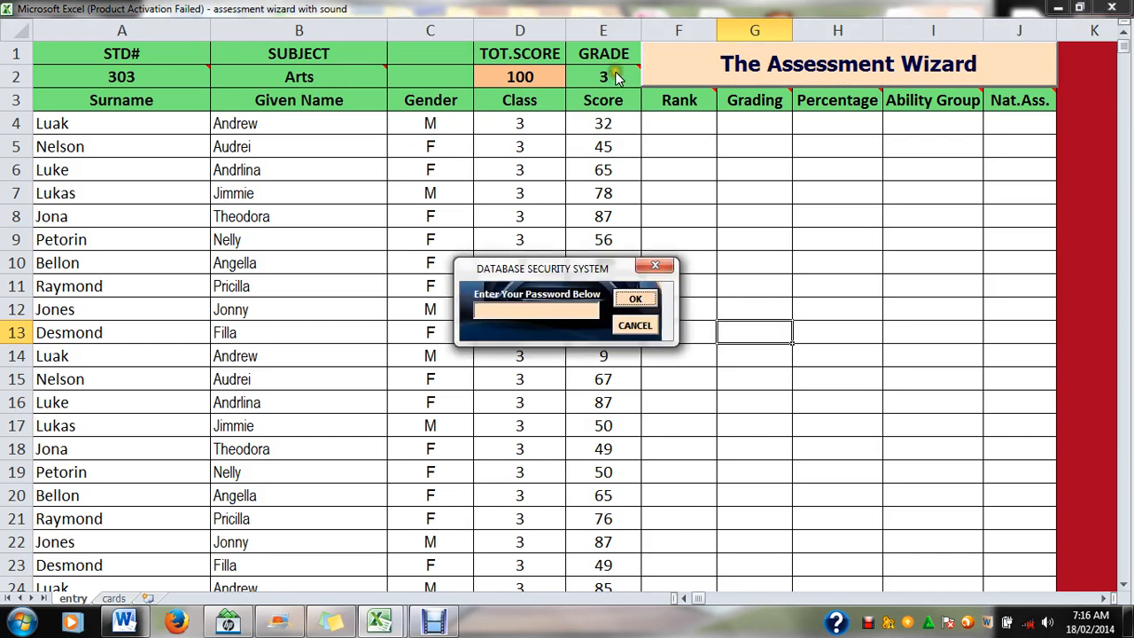
left_click(570, 312)
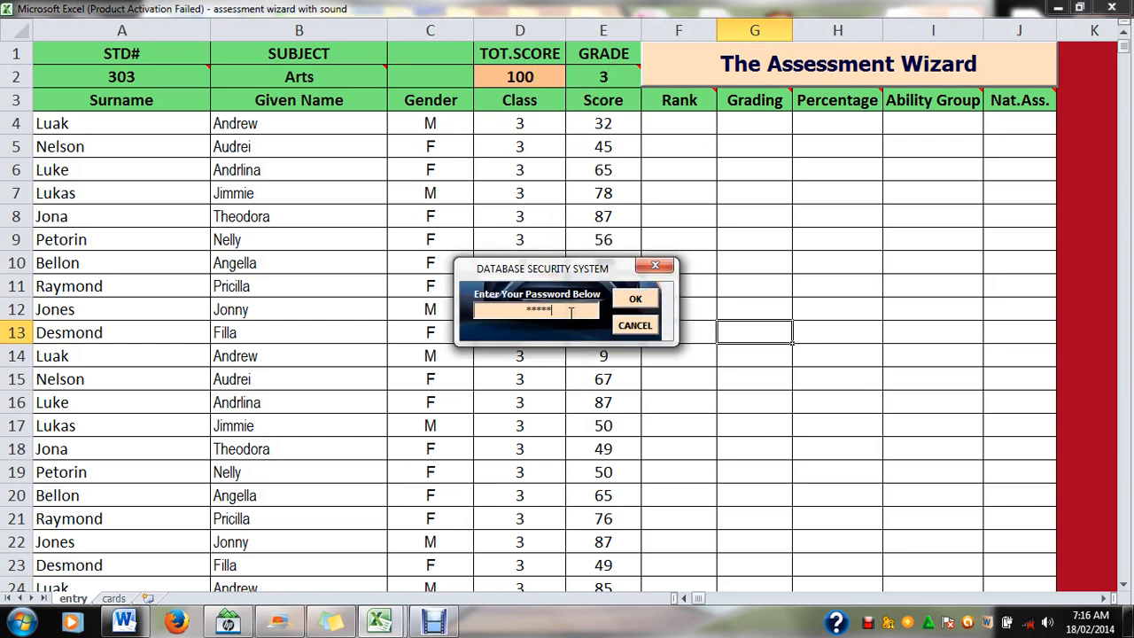
left_click(635, 301)
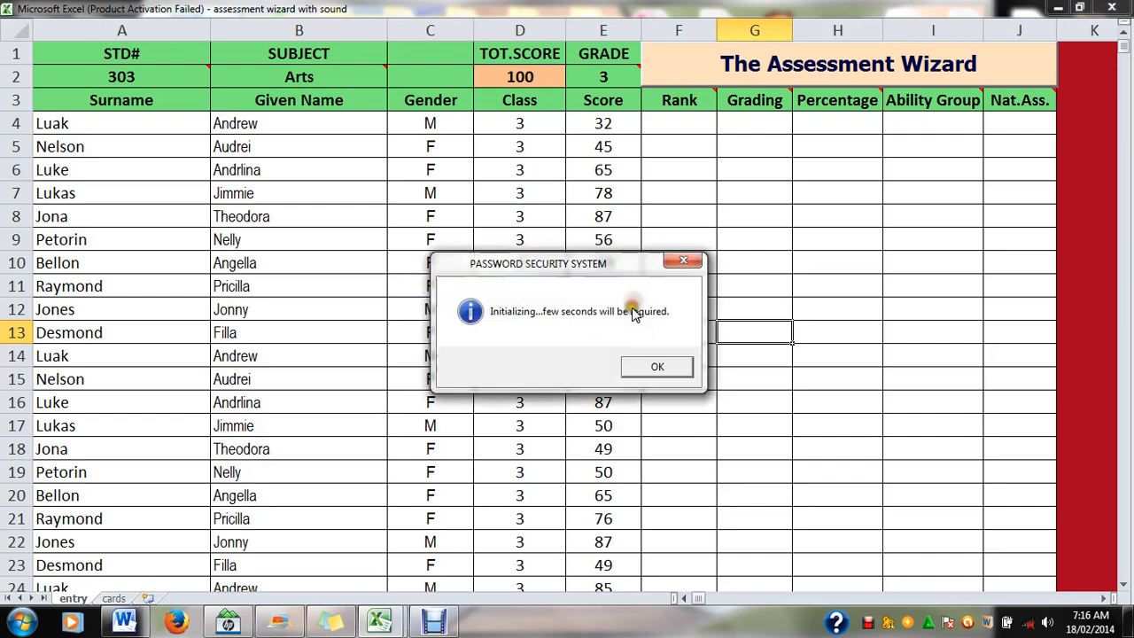
left_click(656, 367)
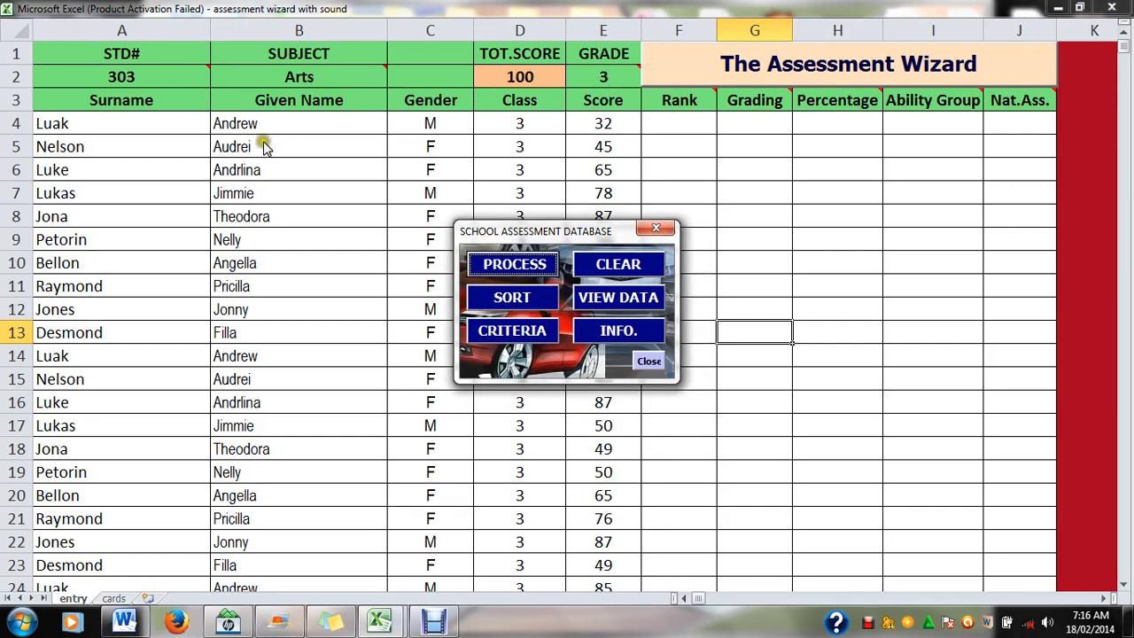
left_click(531, 275)
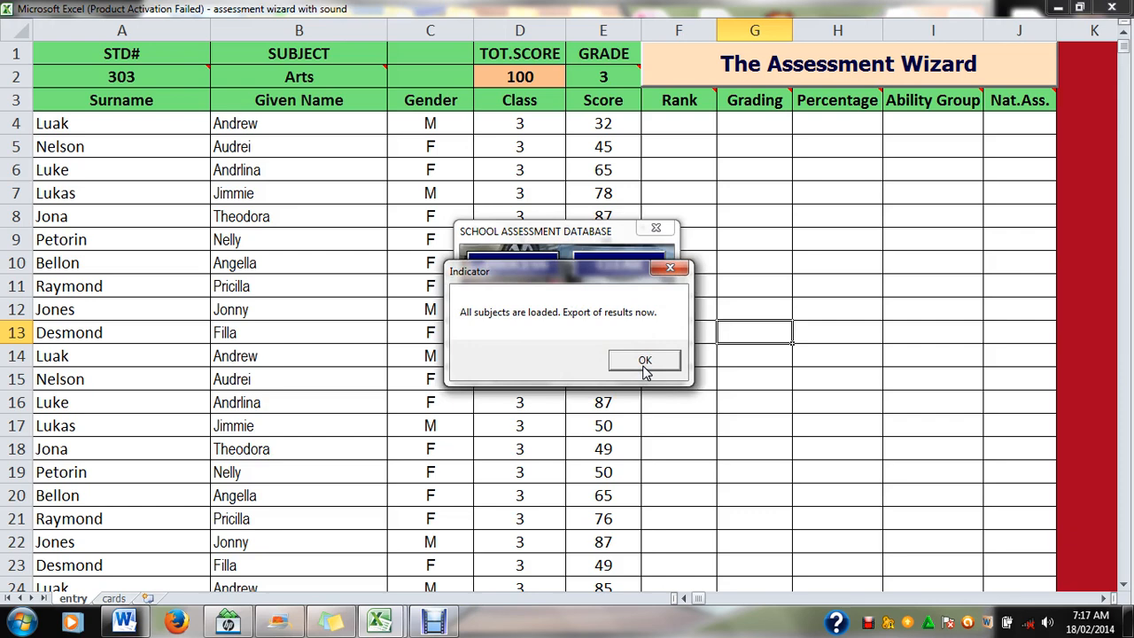
left_click(645, 363)
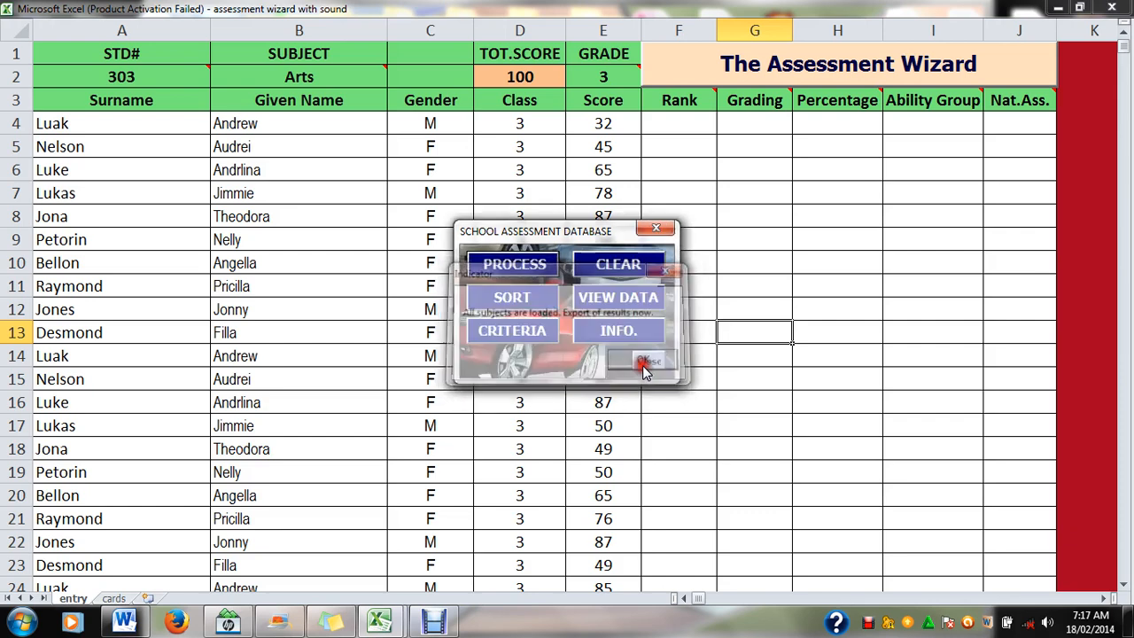
Export the Grade 3 results for Period 1, Terms 1&2.
left_click(631, 282)
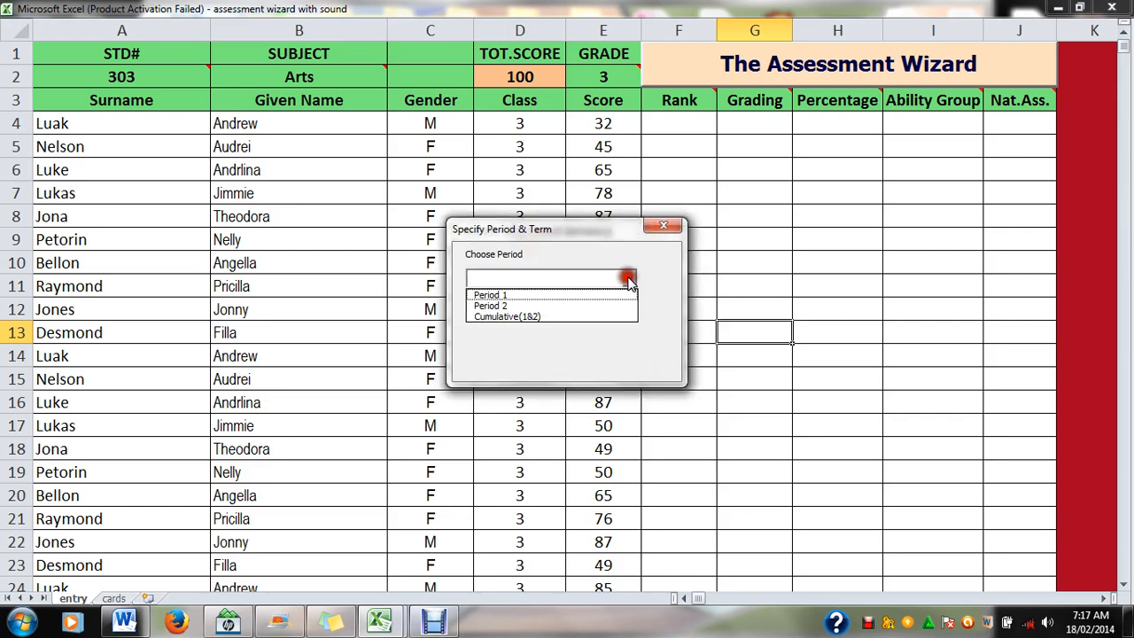
left_click(523, 296)
left_click(594, 331)
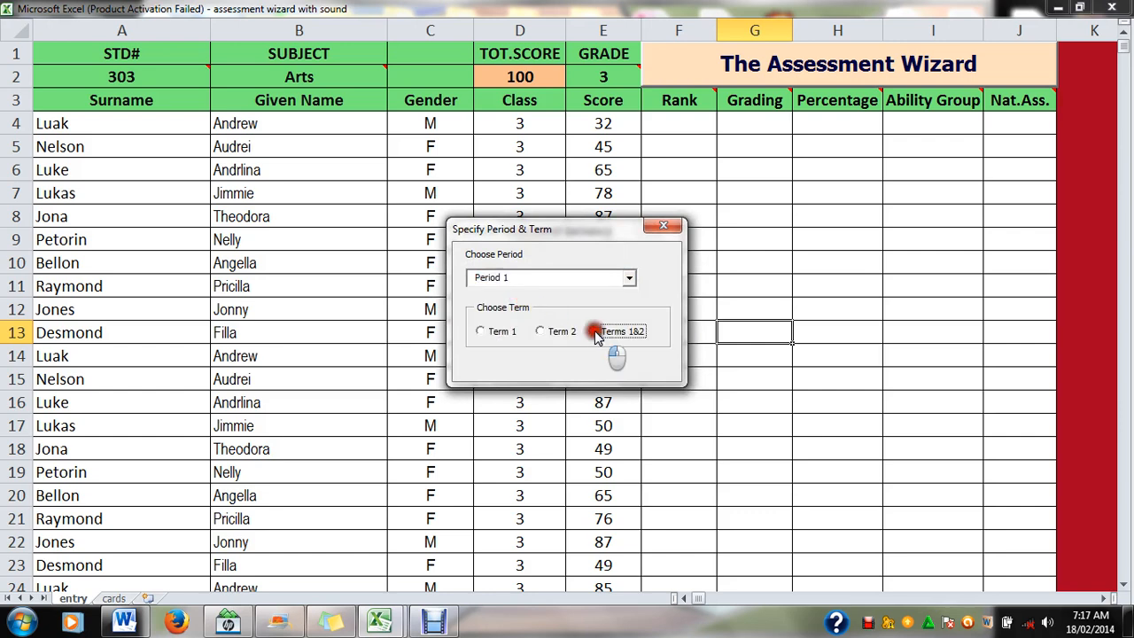
left_click(612, 363)
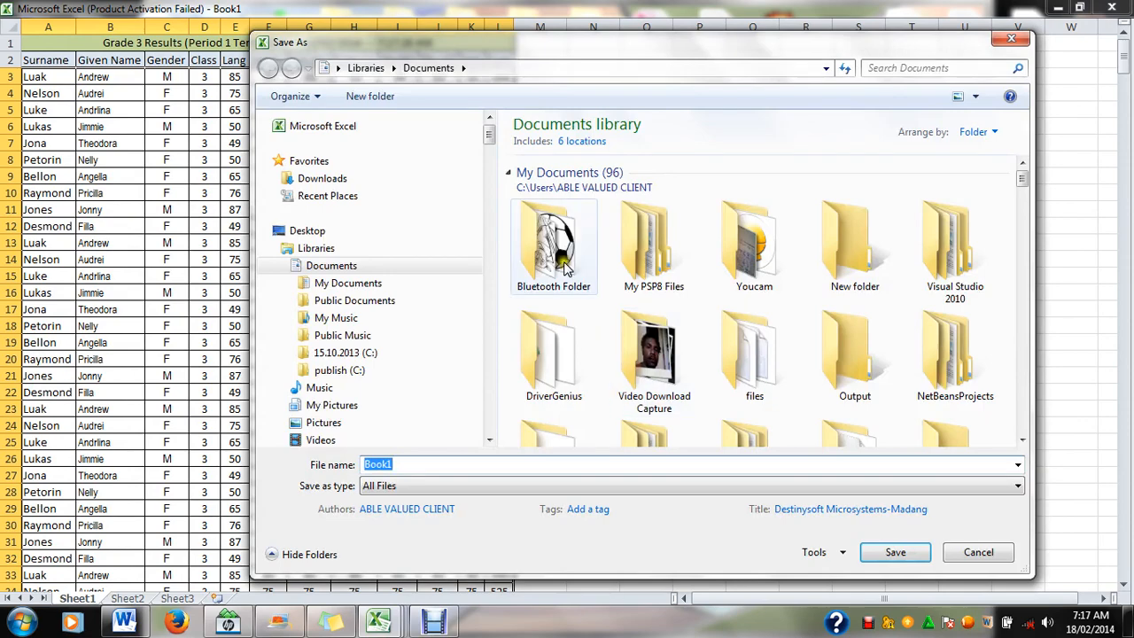
Choose the Desktop as the save location for the exported results workbook.
left_click(357, 71)
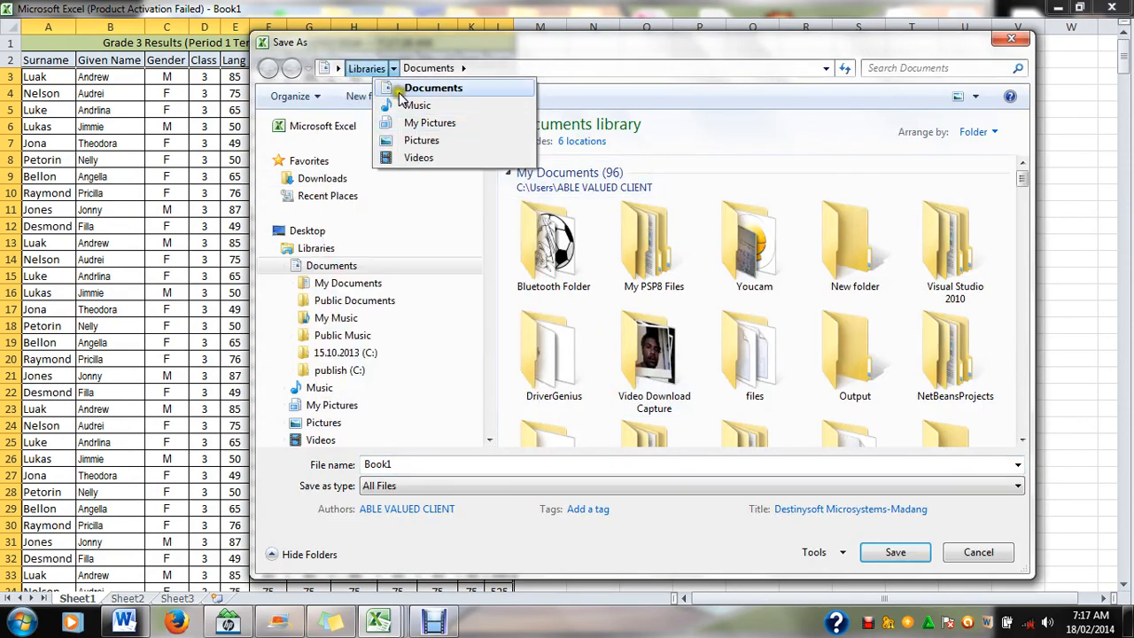
mouse_move(338, 70)
left_click(346, 89)
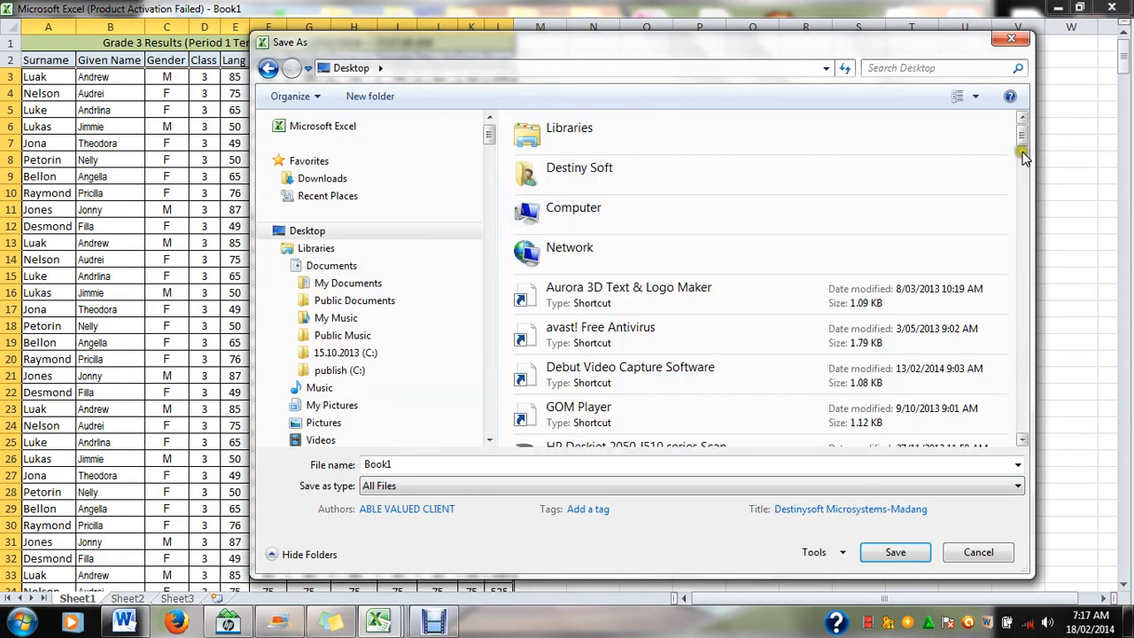
Open the wopoi folder on the Desktop as the save location for the exported workbook.
left_click_drag(1024, 145, 1037, 292)
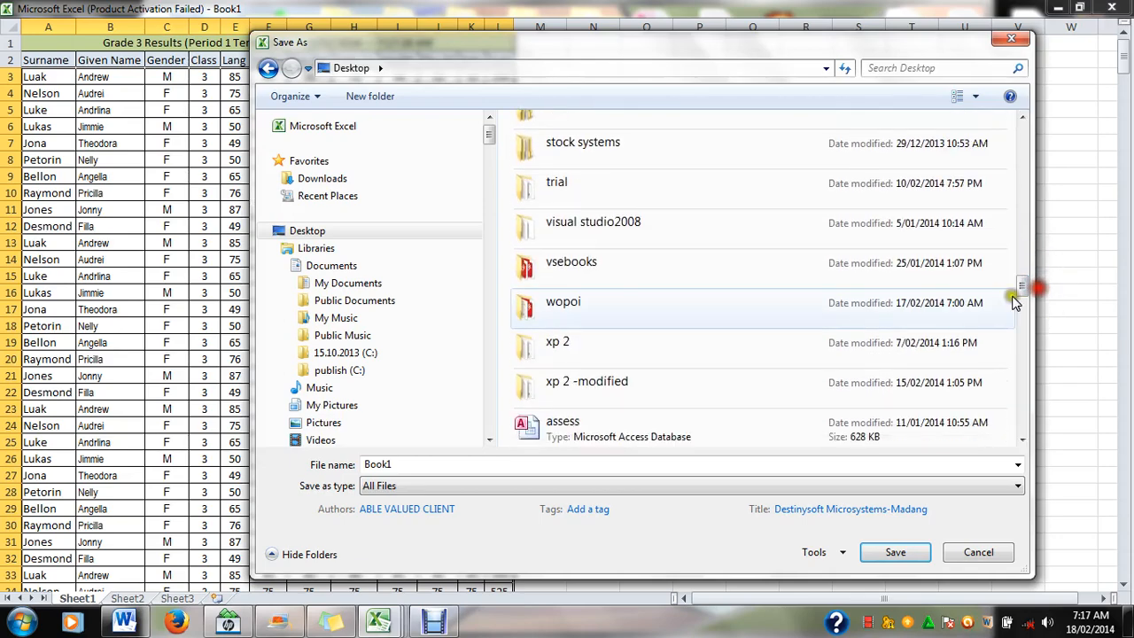
double_click(555, 304)
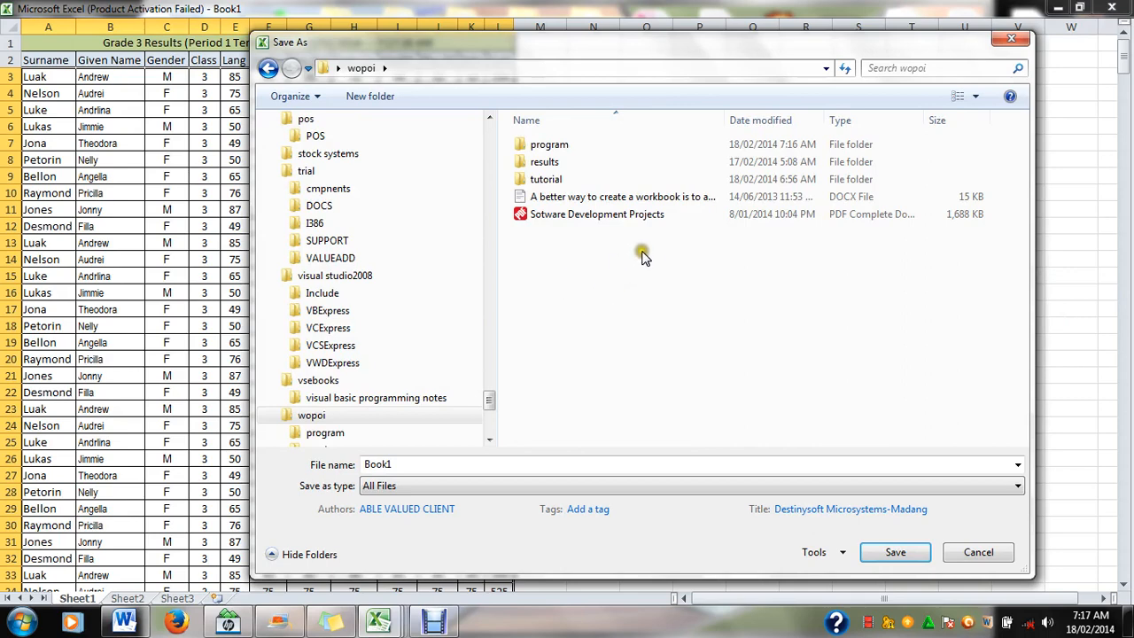
double_click(544, 163)
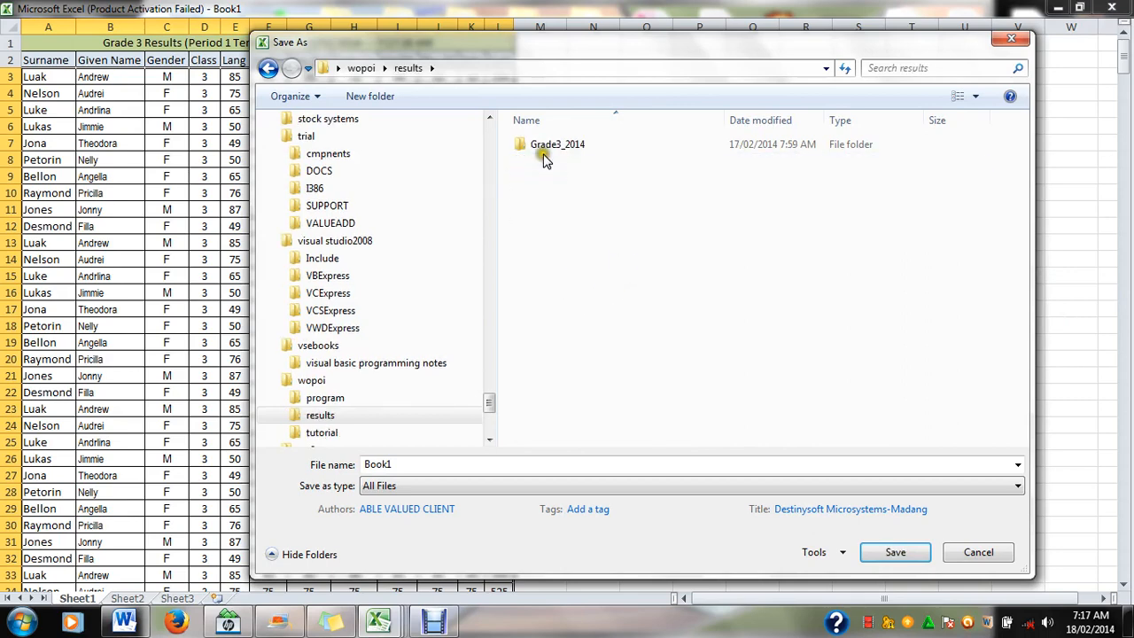
double_click(540, 147)
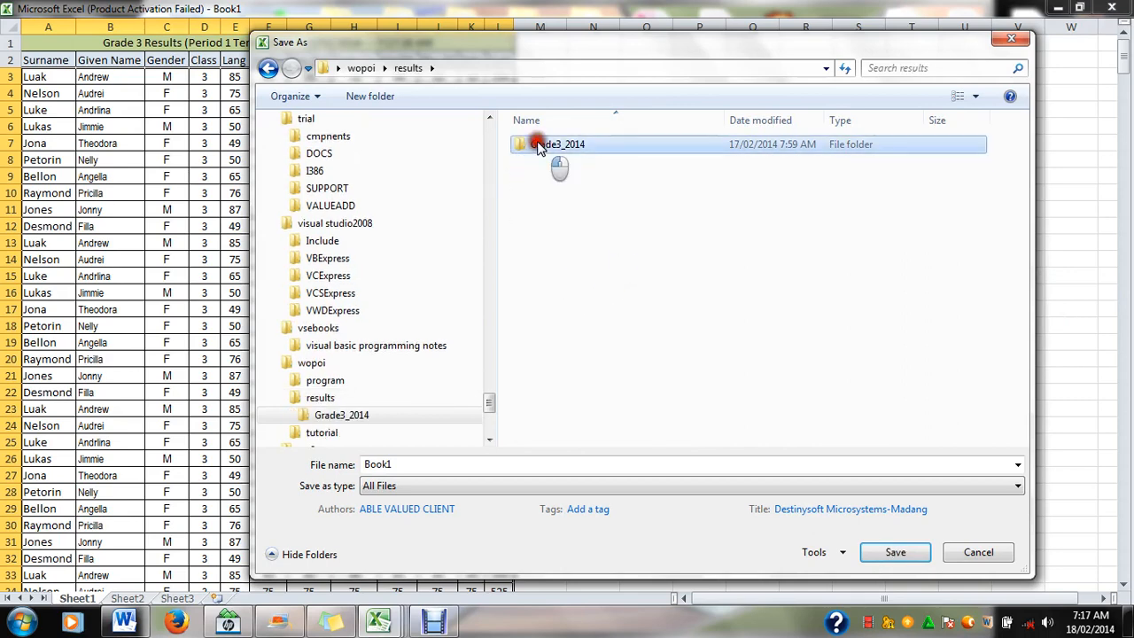
left_click(268, 69)
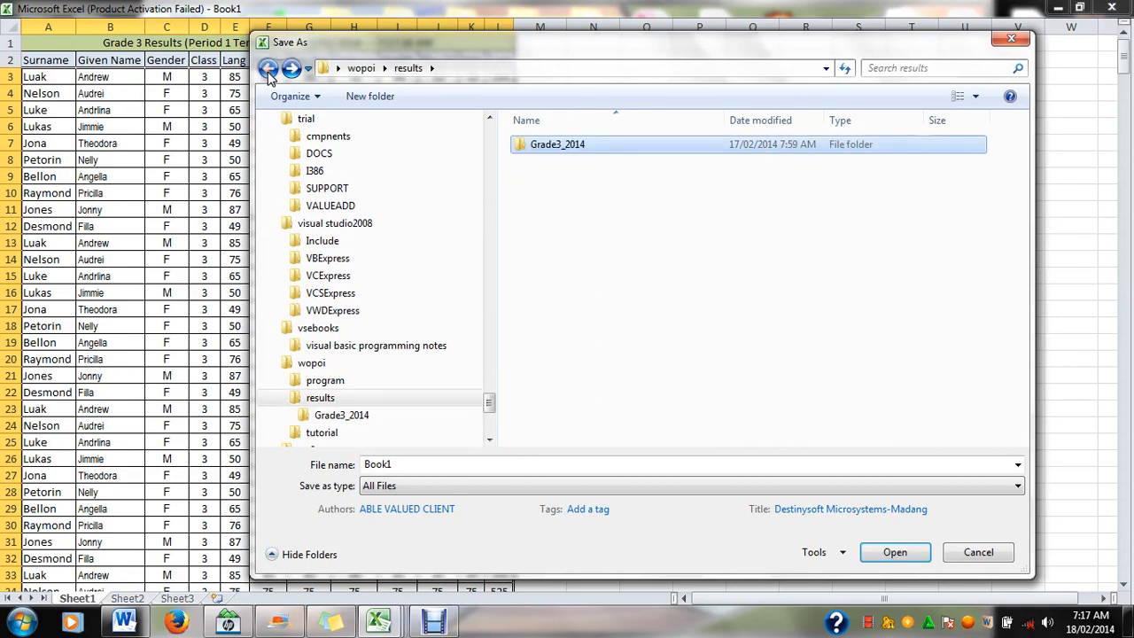
left_click(268, 68)
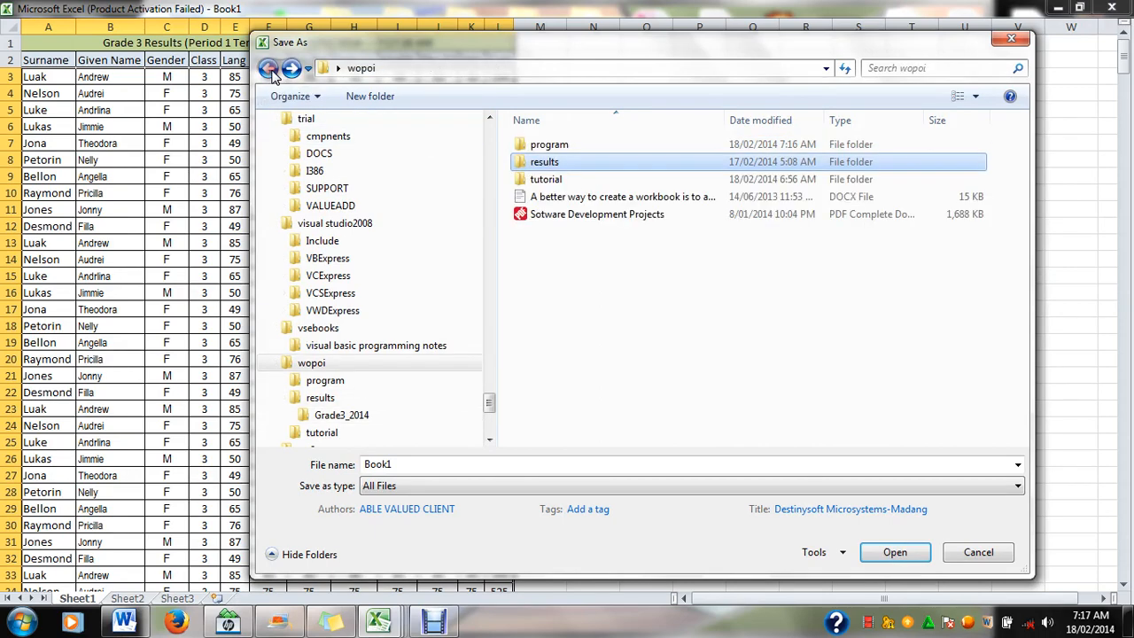
left_click(673, 306)
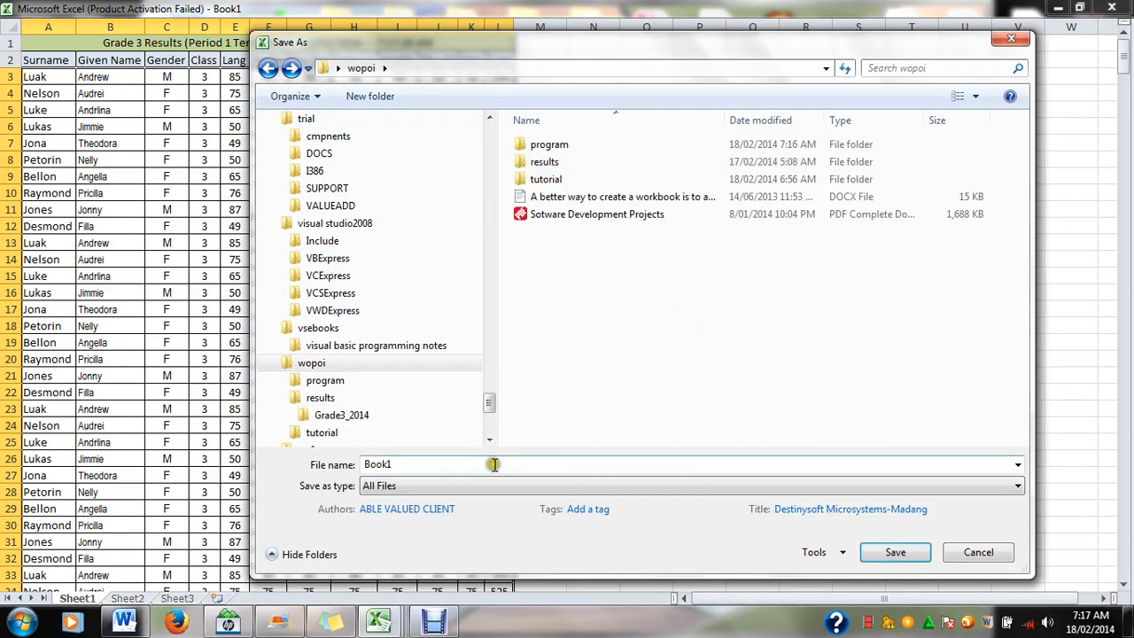
Save the exported results workbook in the wopoi folder as grad3_period1_term1&2_2014marks.
left_click(454, 467)
type("grad3_period1_term1&2_2014marks")
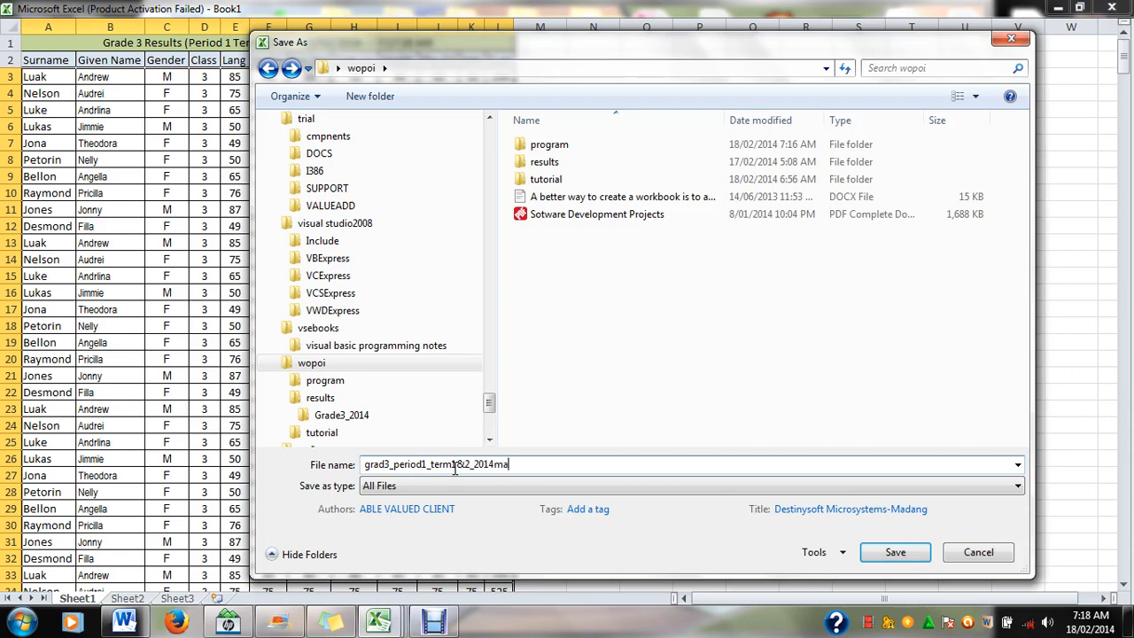
left_click(877, 551)
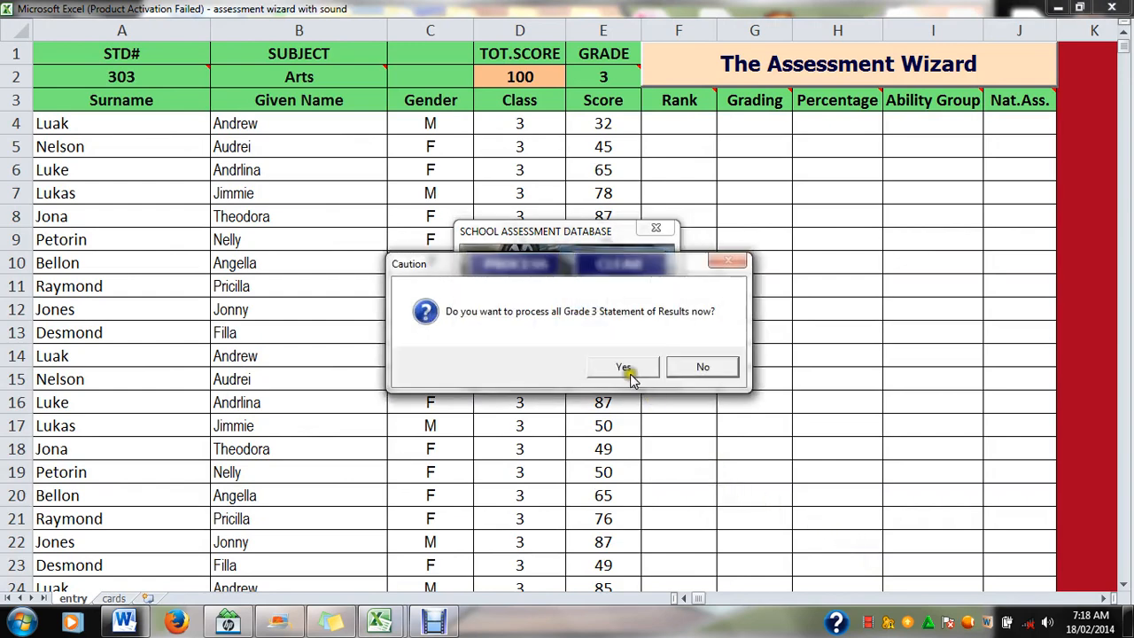
Process all Grade 3 Statements of Results and close the School Assessment Database.
left_click(627, 370)
left_click(673, 369)
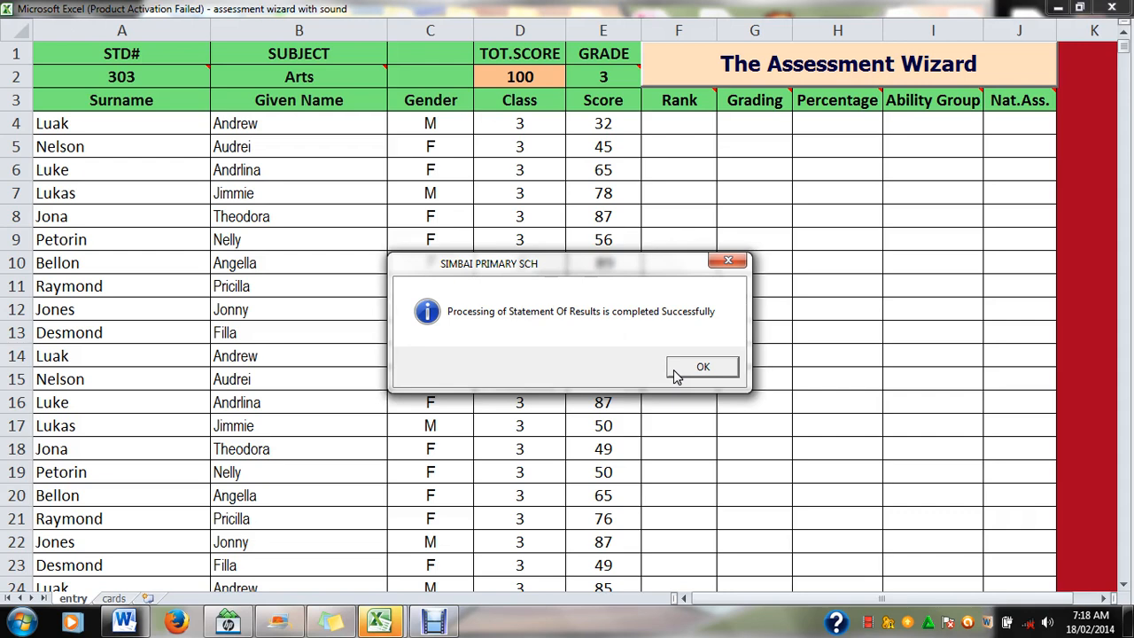
left_click(674, 372)
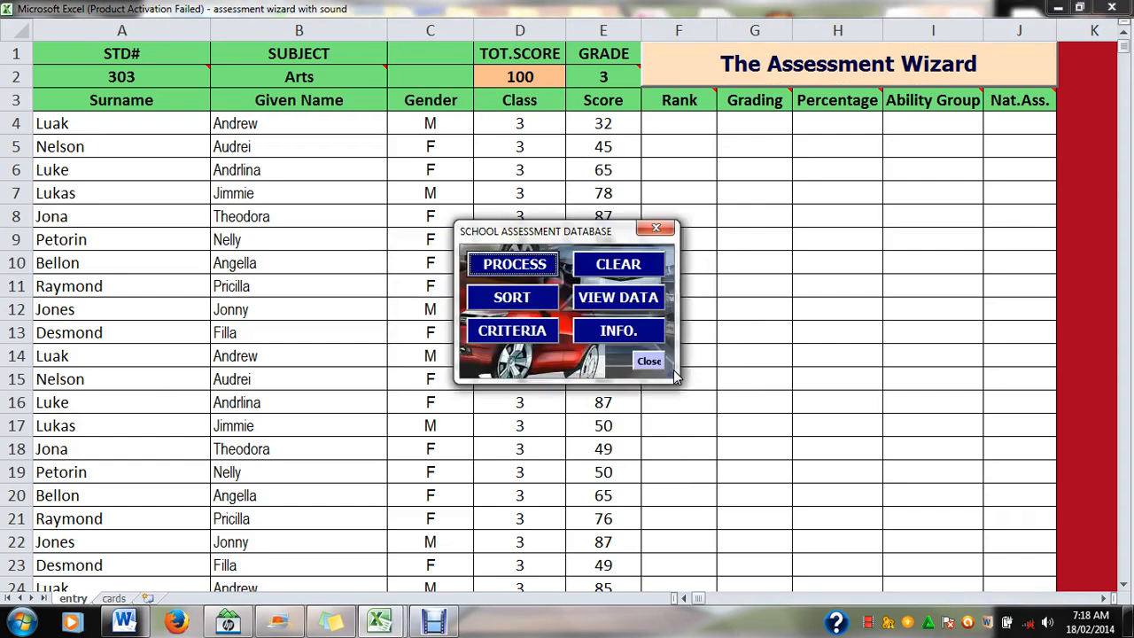
left_click(649, 362)
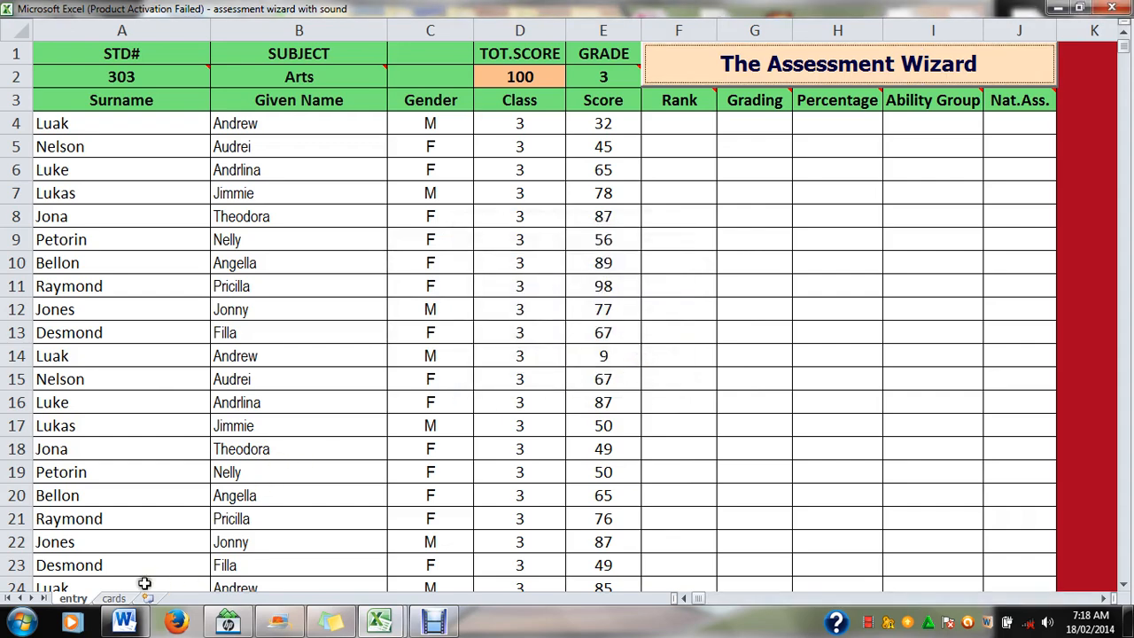
Show the first student statement of results on the cards sheet and examine its surname and given name.
left_click(113, 599)
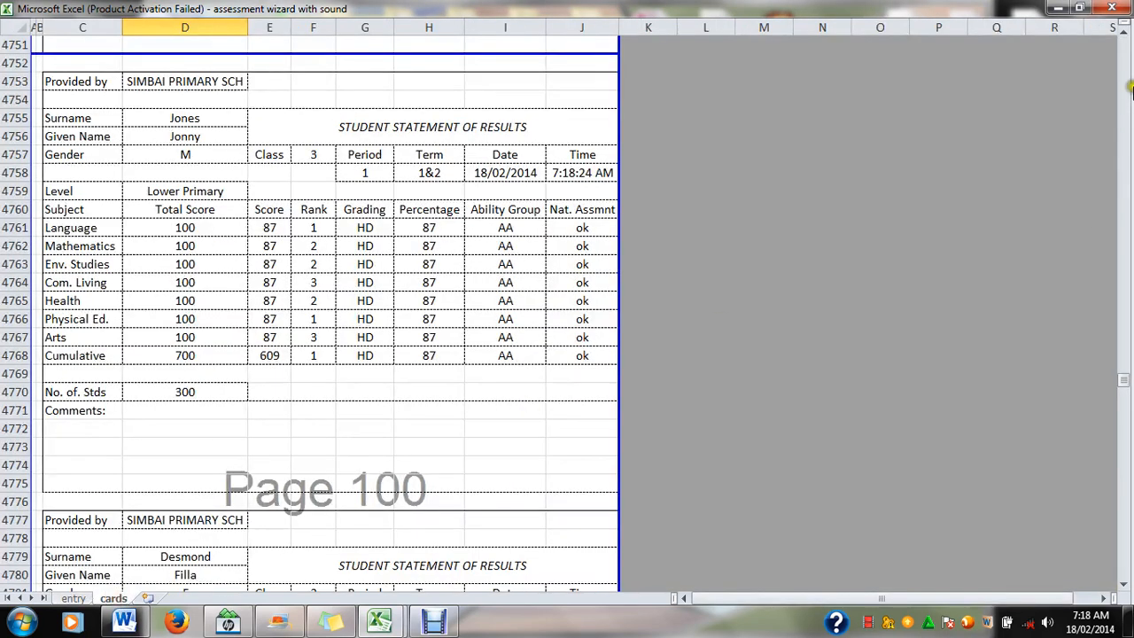
left_click_drag(1125, 383, 1088, 45)
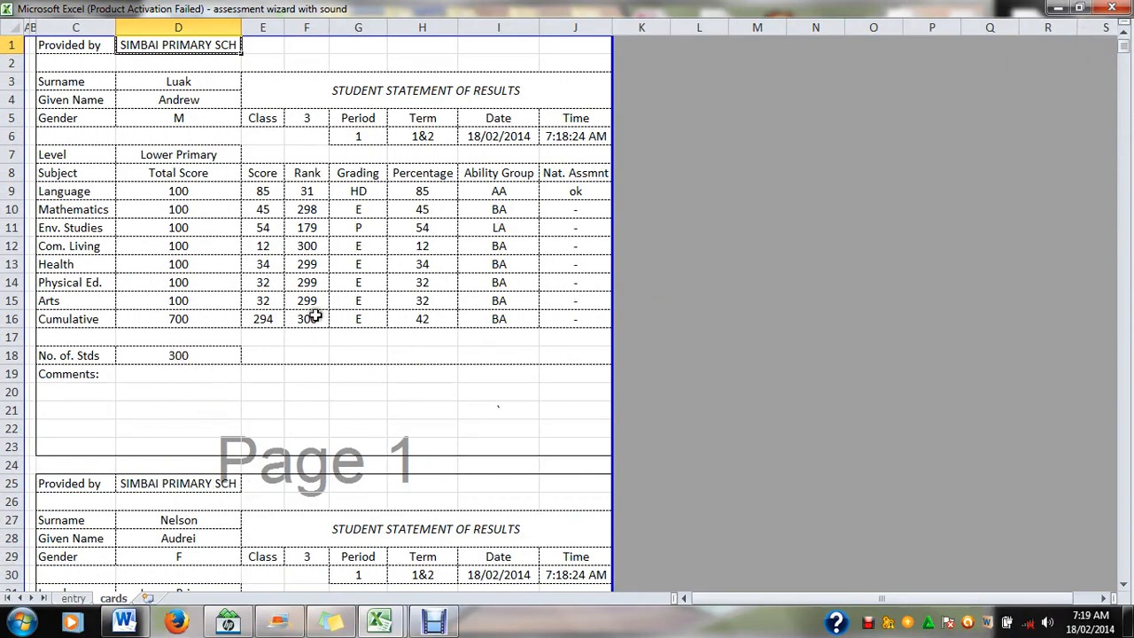
left_click_drag(1125, 51, 1126, 53)
left_click_drag(1127, 49, 1128, 40)
left_click(188, 81)
left_click(189, 97)
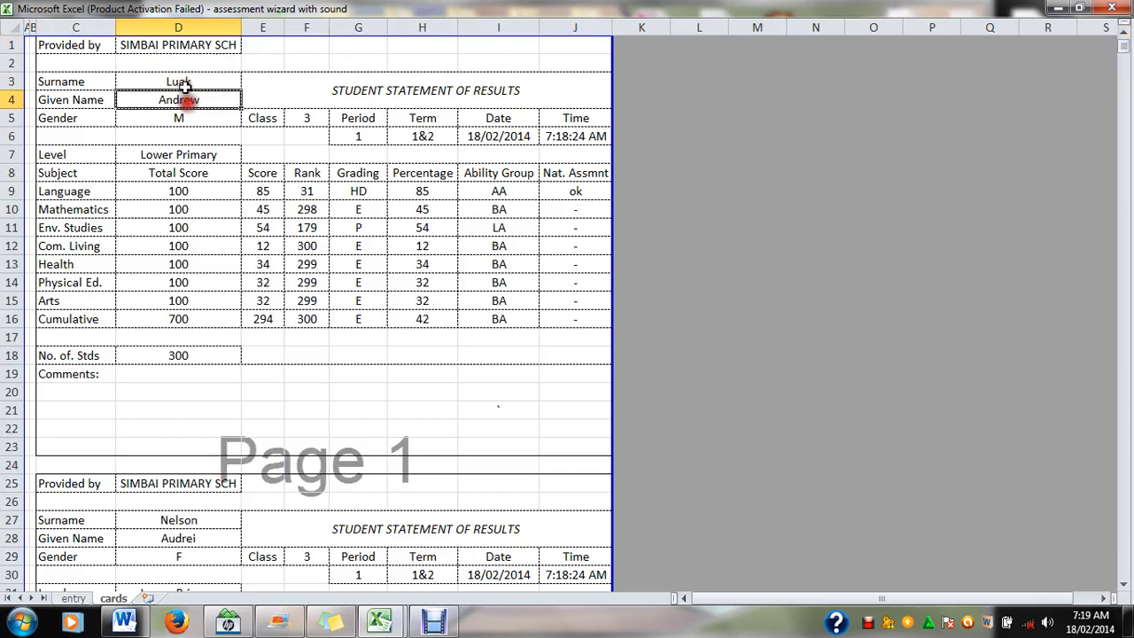
Try to edit the school name in cell D1 of the first statement.
left_click(177, 43)
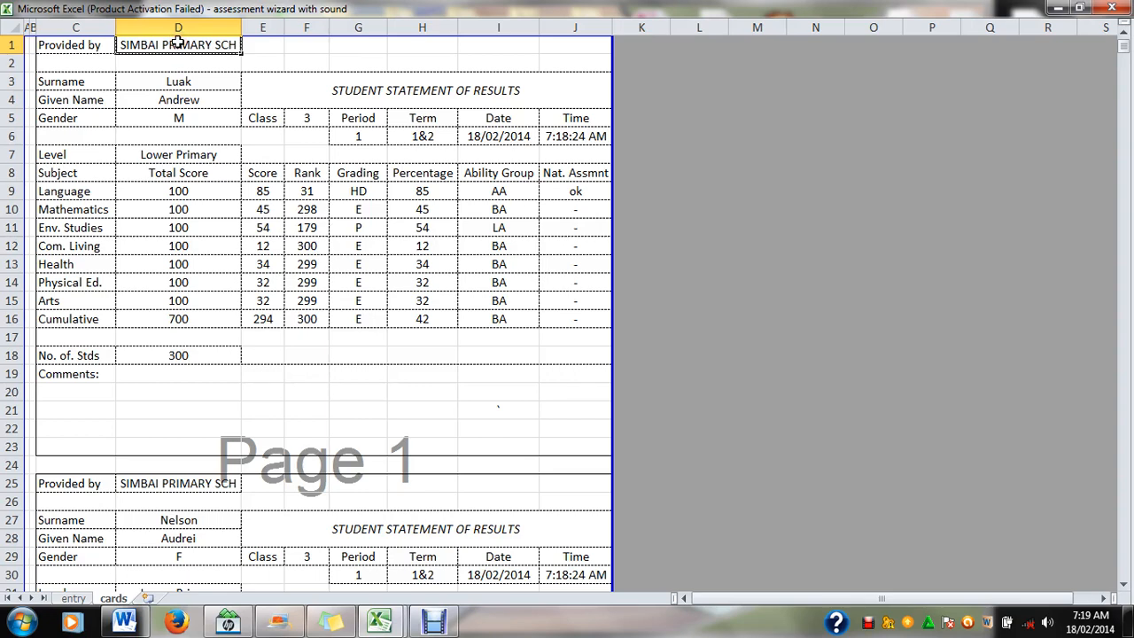
double_click(177, 42)
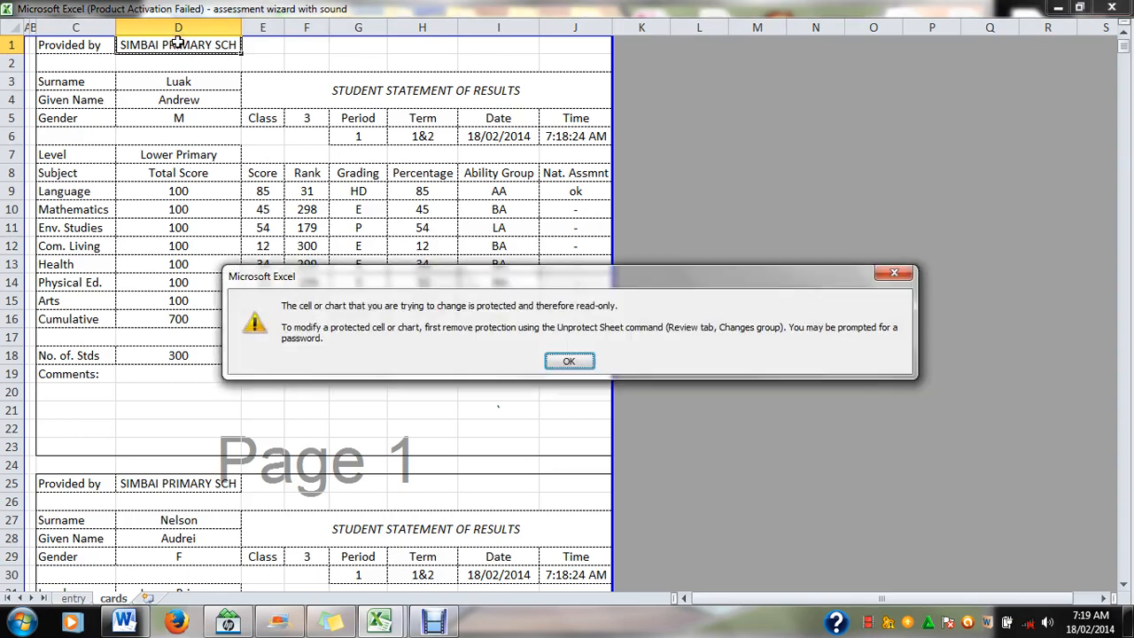
left_click(571, 360)
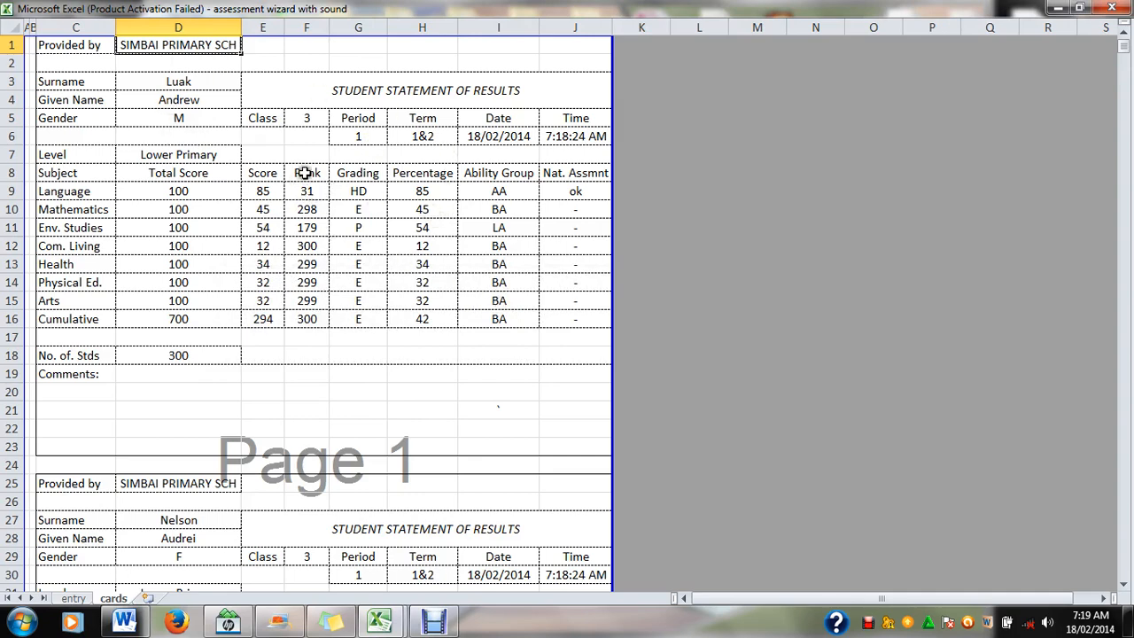
Examine the period, term and date on the first statement and compare the date with the system clock.
left_click(368, 138)
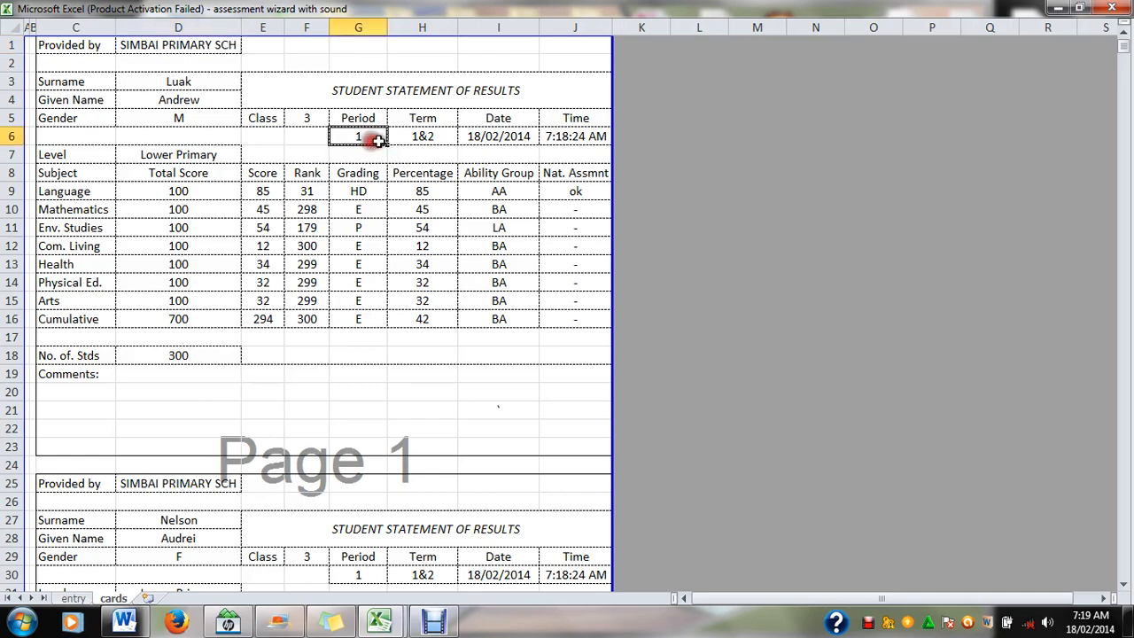
left_click(413, 137)
left_click(479, 142)
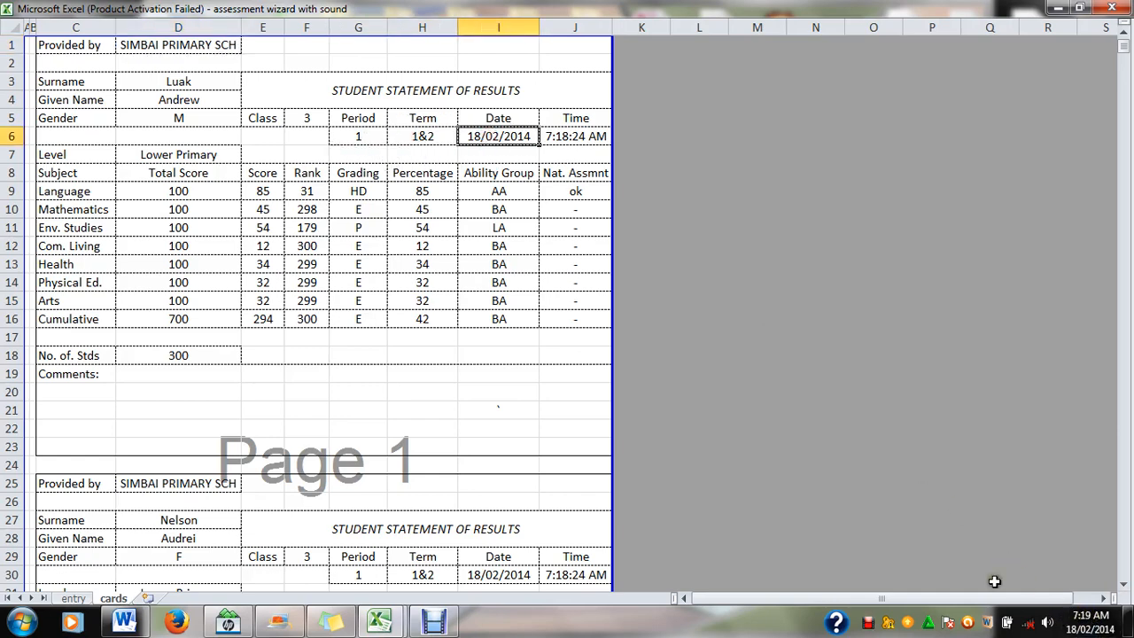
mouse_move(1083, 622)
Examine the total scores listed for the subjects and the cumulative row on the first statement.
left_click(200, 191)
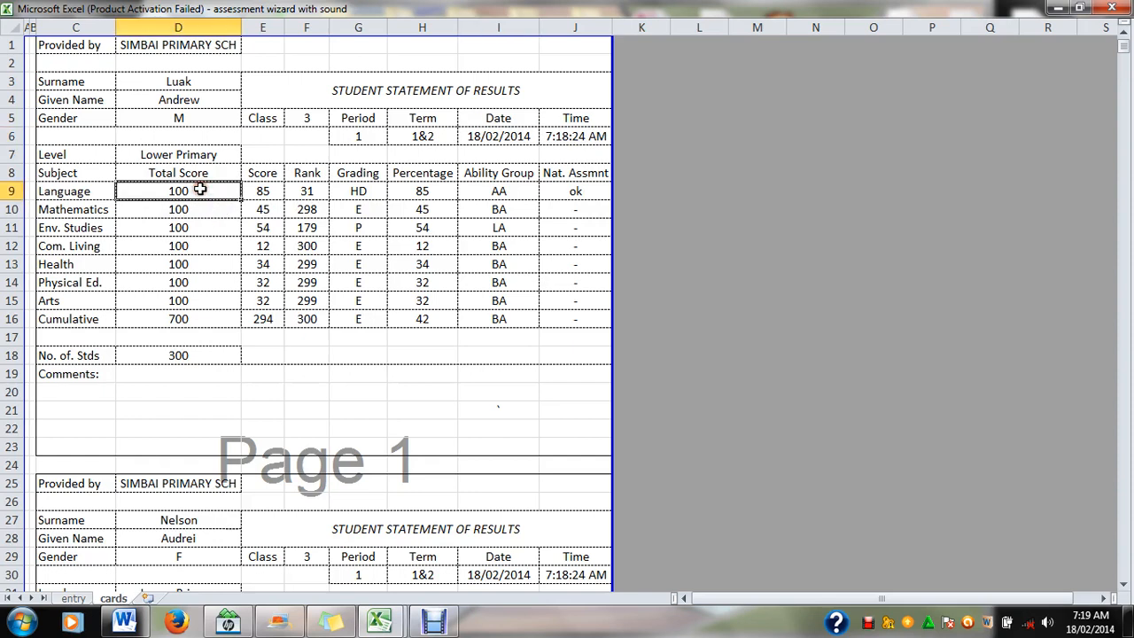
left_click(93, 210)
left_click_drag(180, 227, 184, 328)
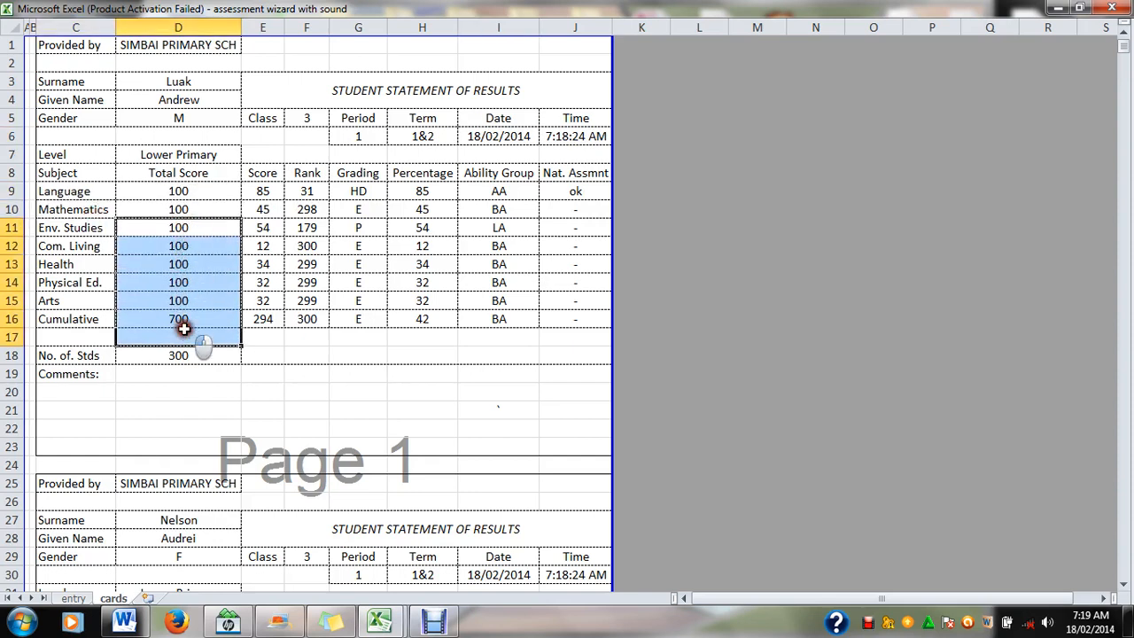
left_click(188, 319)
left_click(89, 321)
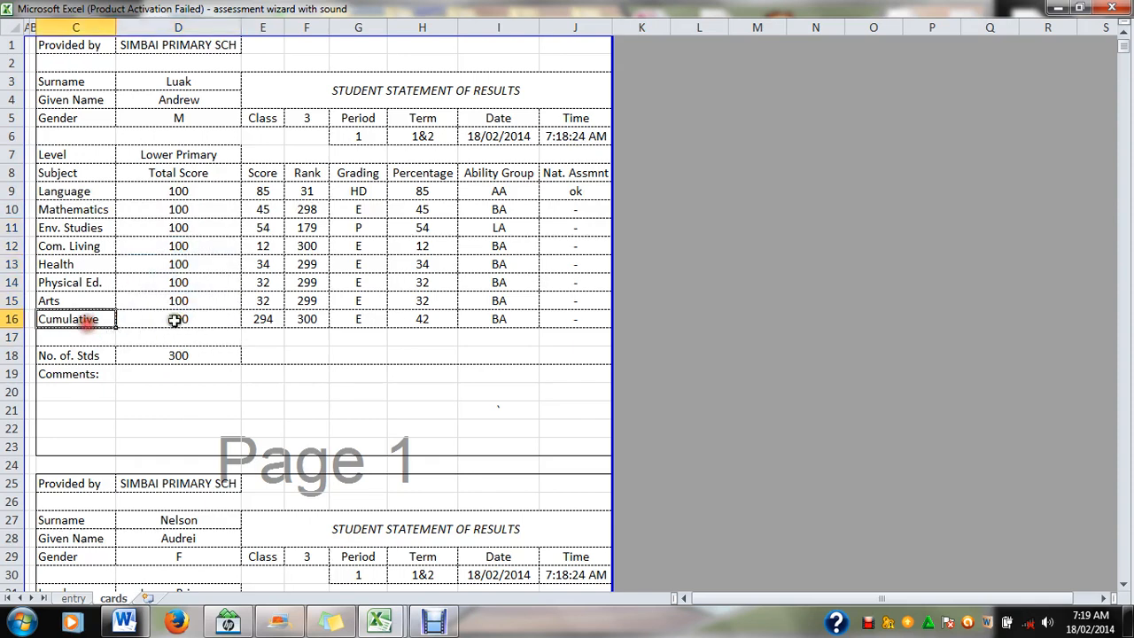
left_click(175, 320)
Examine the Language row's score, total score, rank, grading, percentage, ability group and national assessment on the first statement.
left_click(264, 194)
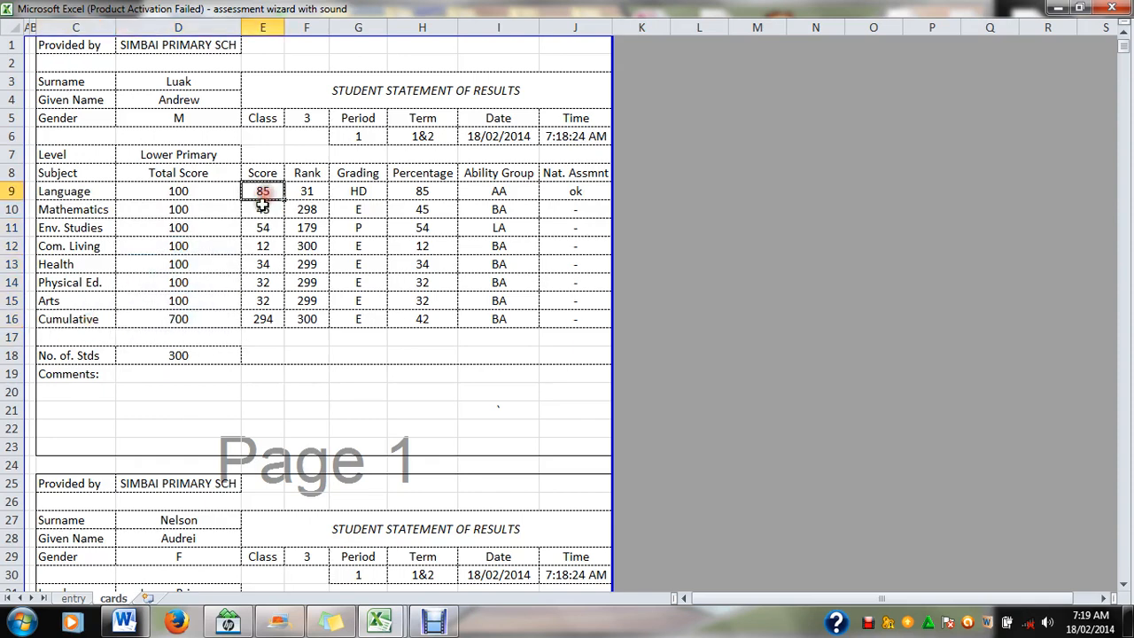
left_click(181, 194)
left_click(78, 195)
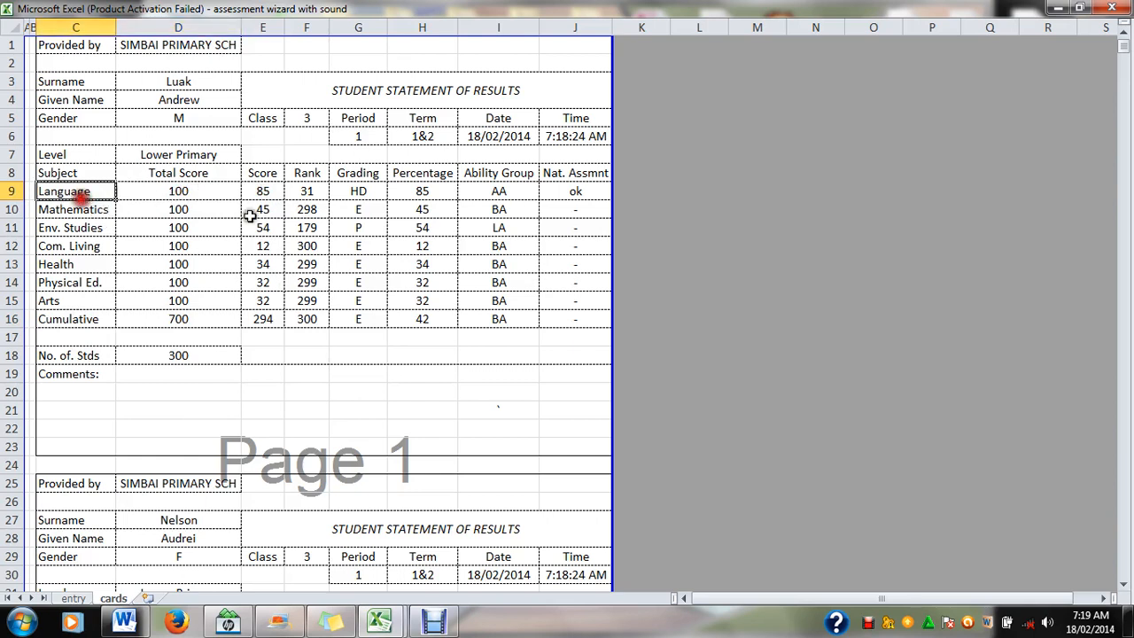
left_click(321, 196)
left_click(363, 192)
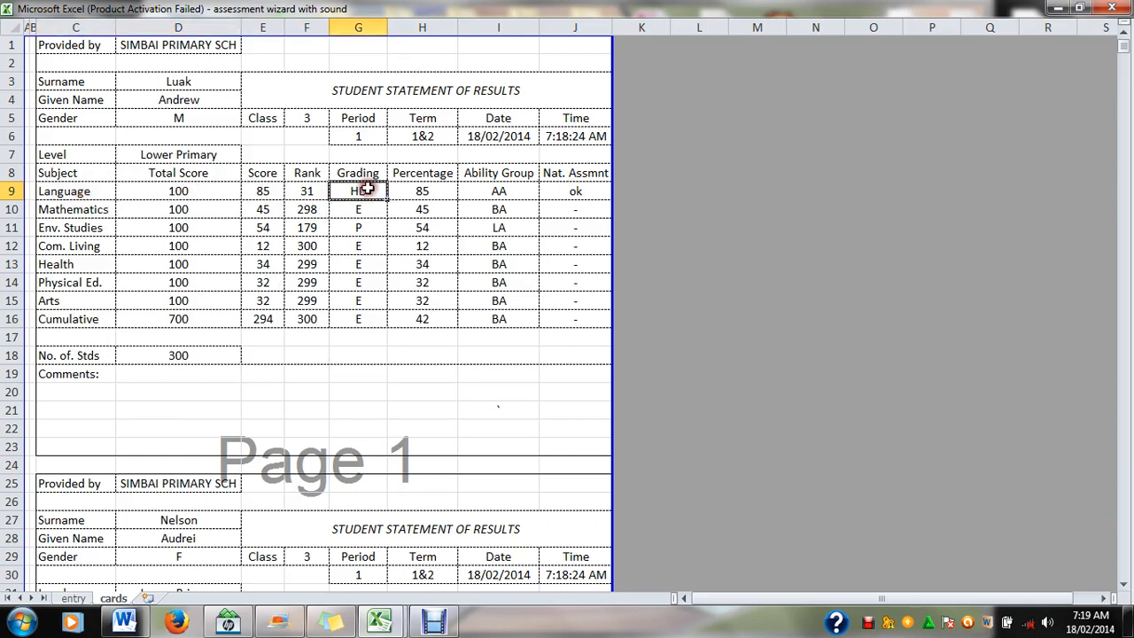
left_click(427, 190)
left_click(513, 189)
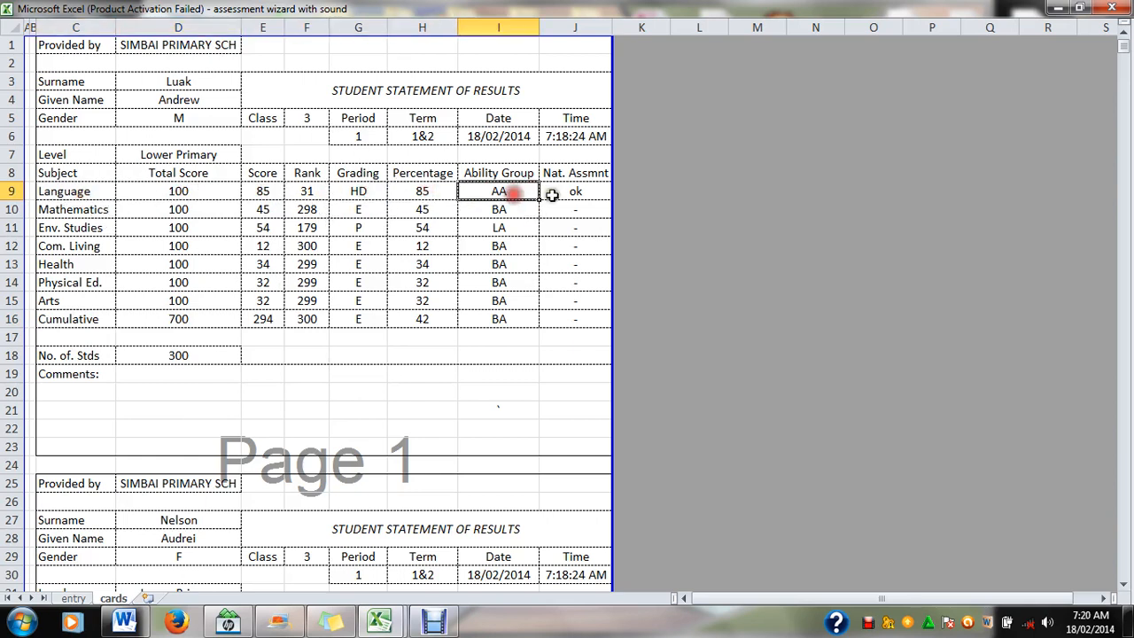
left_click(573, 195)
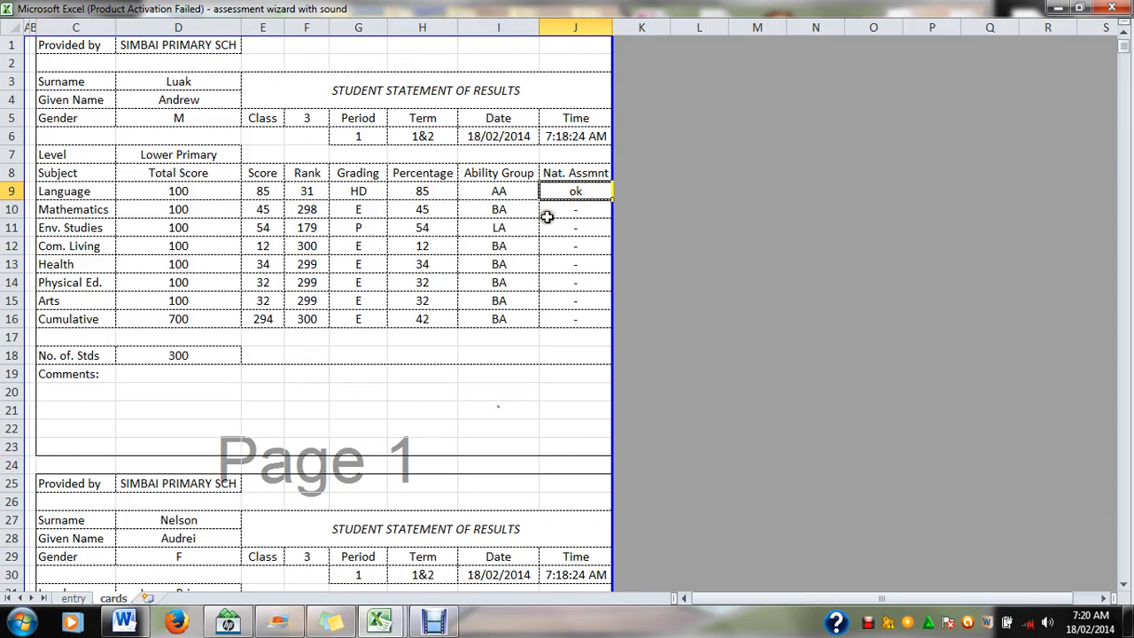
Examine the Mathematics row's score, total score, rank, grading, percentage, ability group and national assessment on the first statement.
left_click(260, 192)
left_click(266, 210)
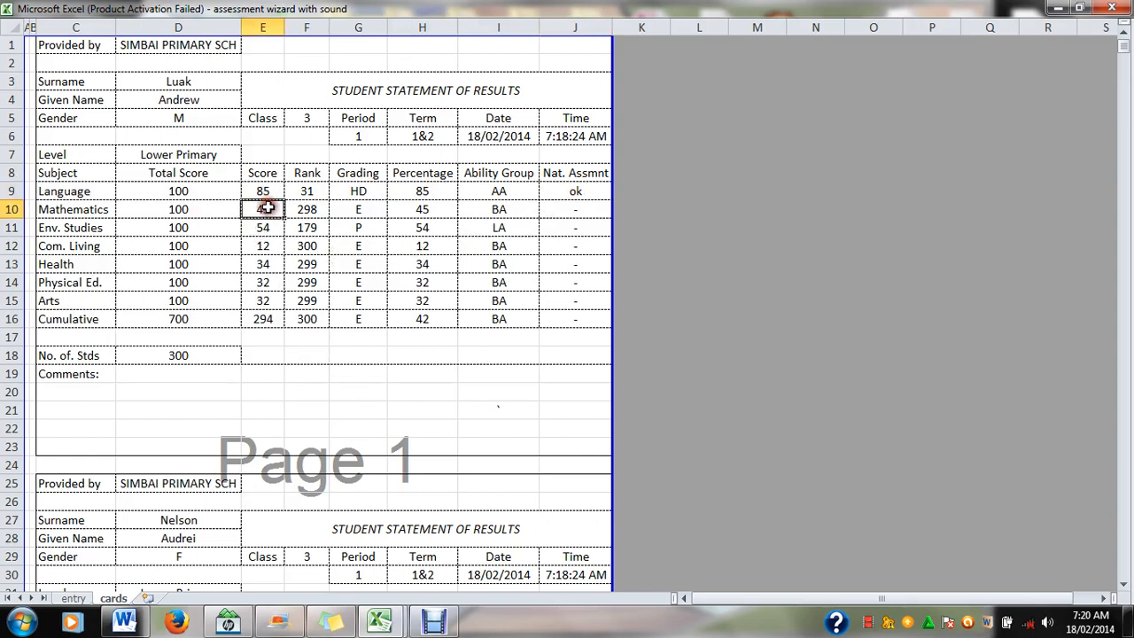
left_click(209, 211)
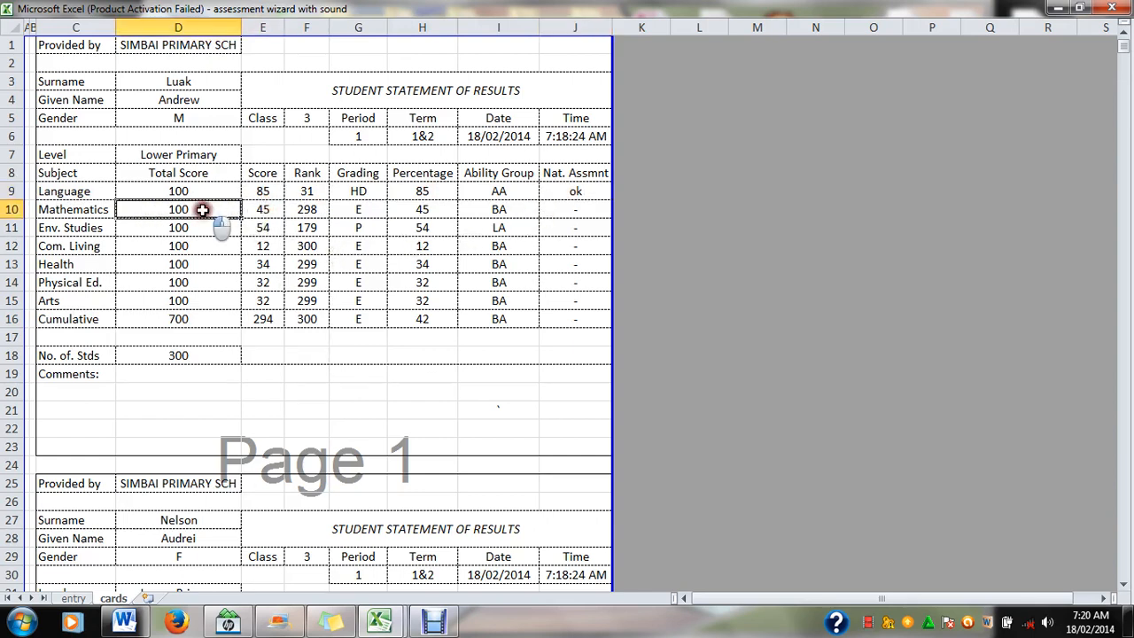
left_click(313, 216)
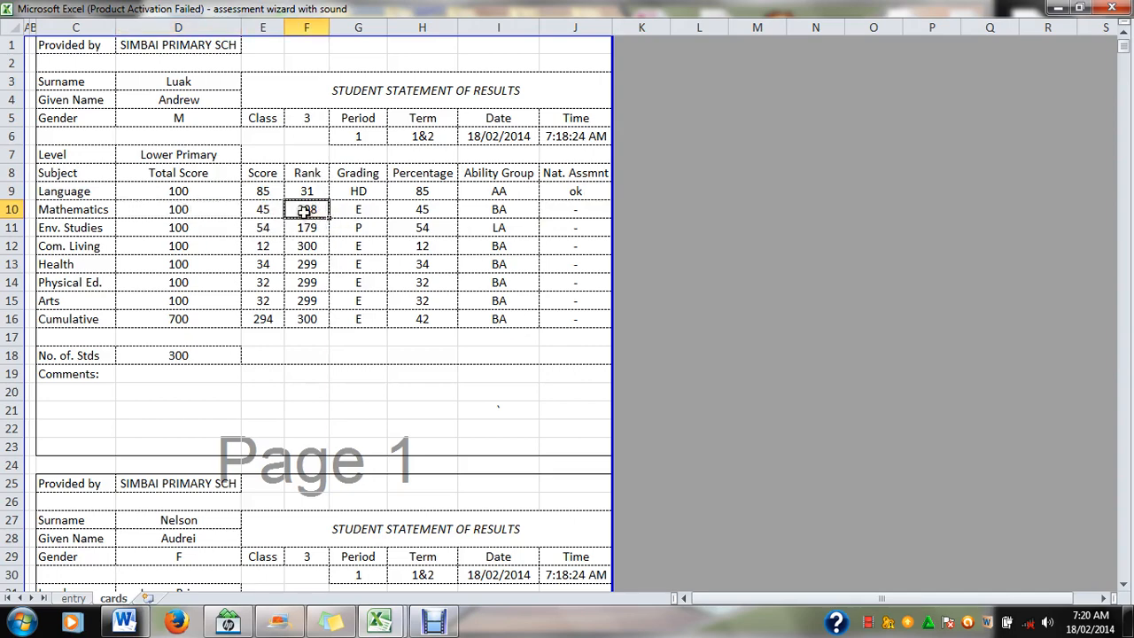
left_click(371, 214)
left_click(413, 215)
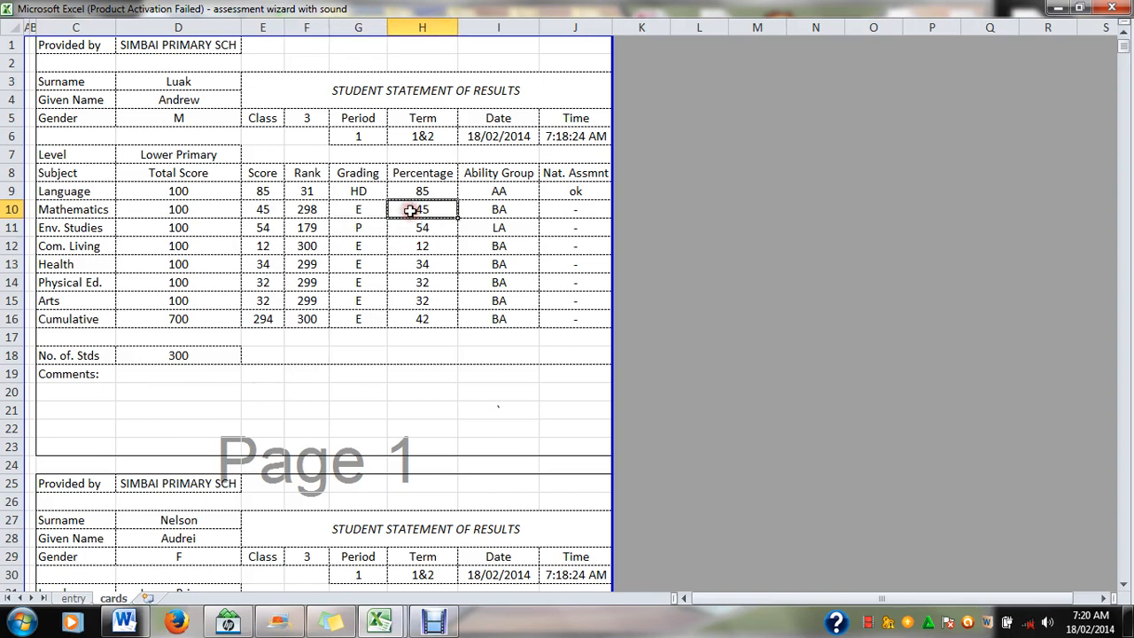
left_click(498, 210)
left_click(567, 211)
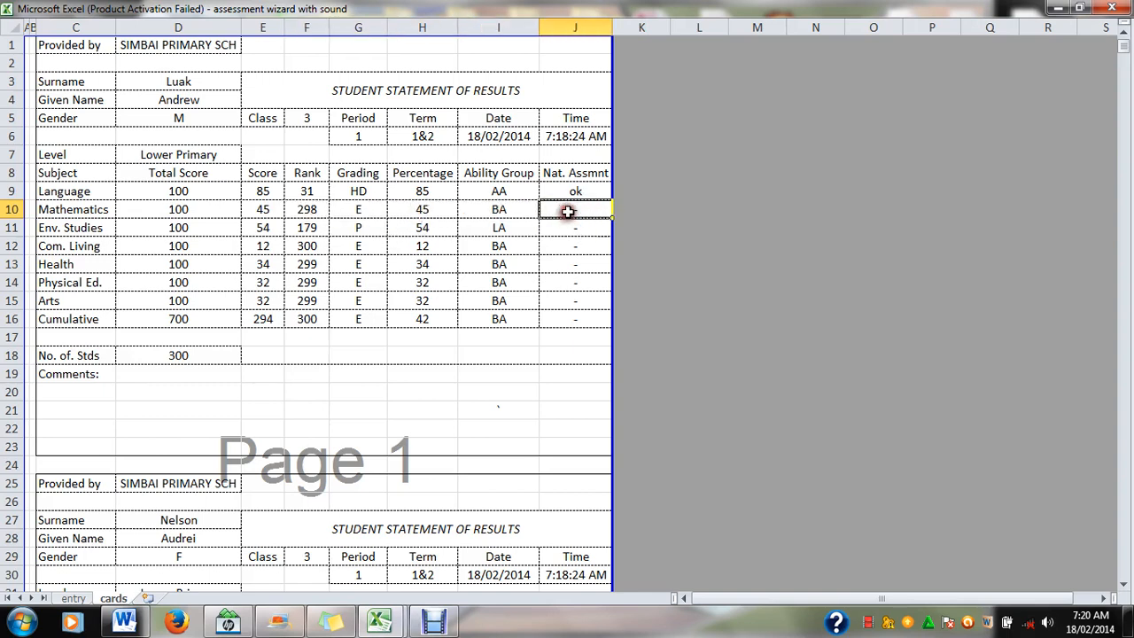
Review the national assessment entries below Language and the whole Cumulative row on the first statement.
left_click_drag(567, 211, 567, 316)
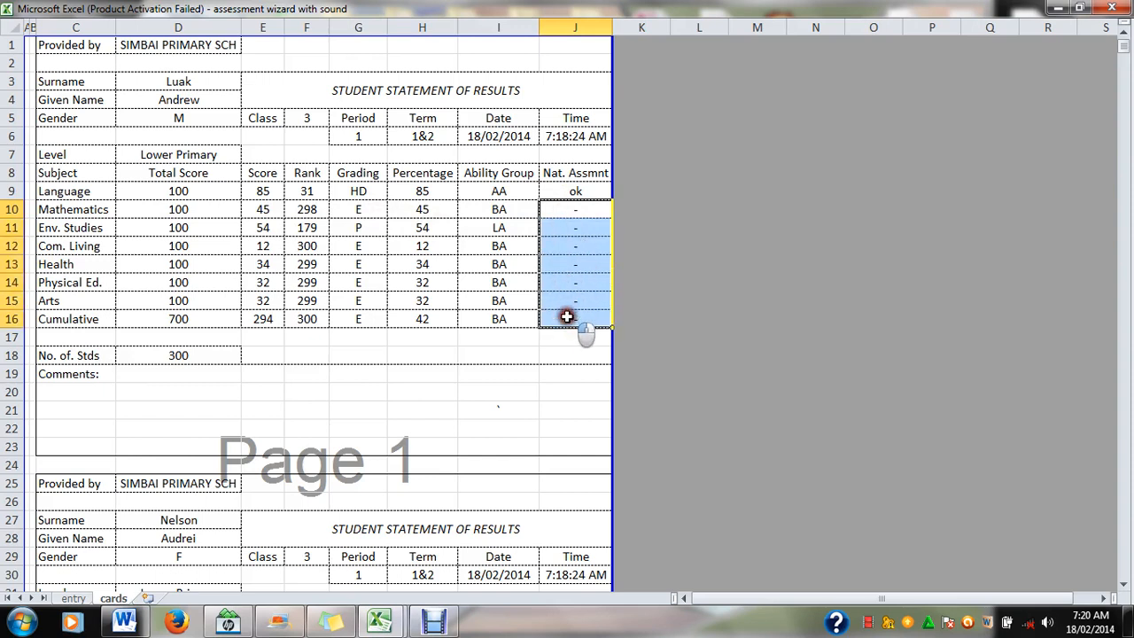
left_click_drag(91, 320, 532, 317)
left_click(583, 320)
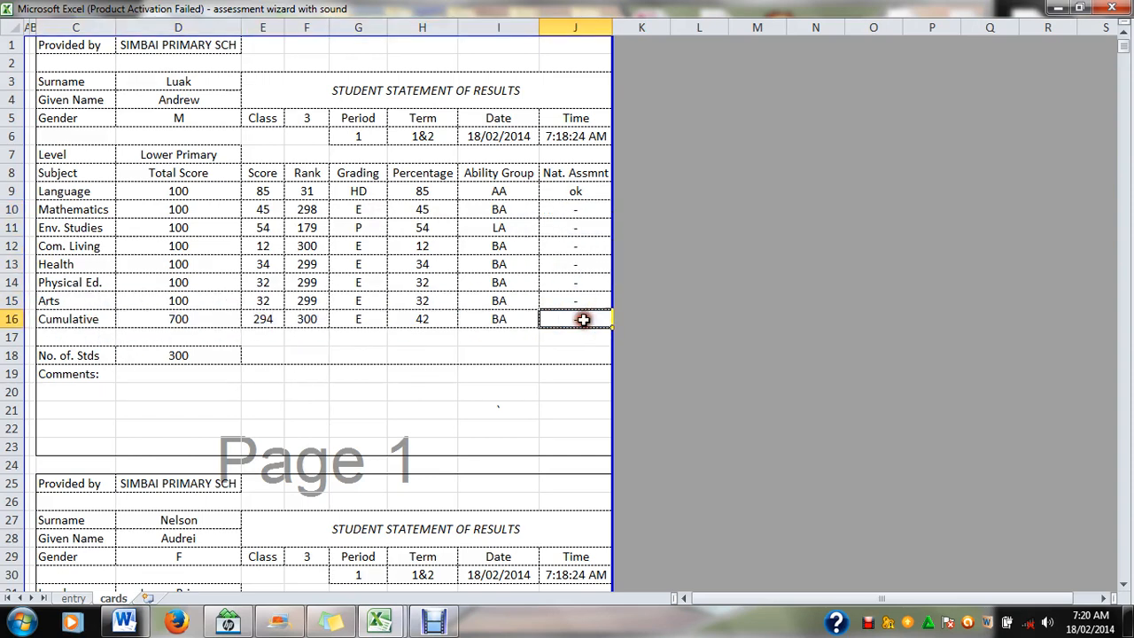
Check the national assessment and percentage entries on the first statement, and locate the last filled-in statement on the cards sheet.
left_click(575, 225)
left_click(556, 211)
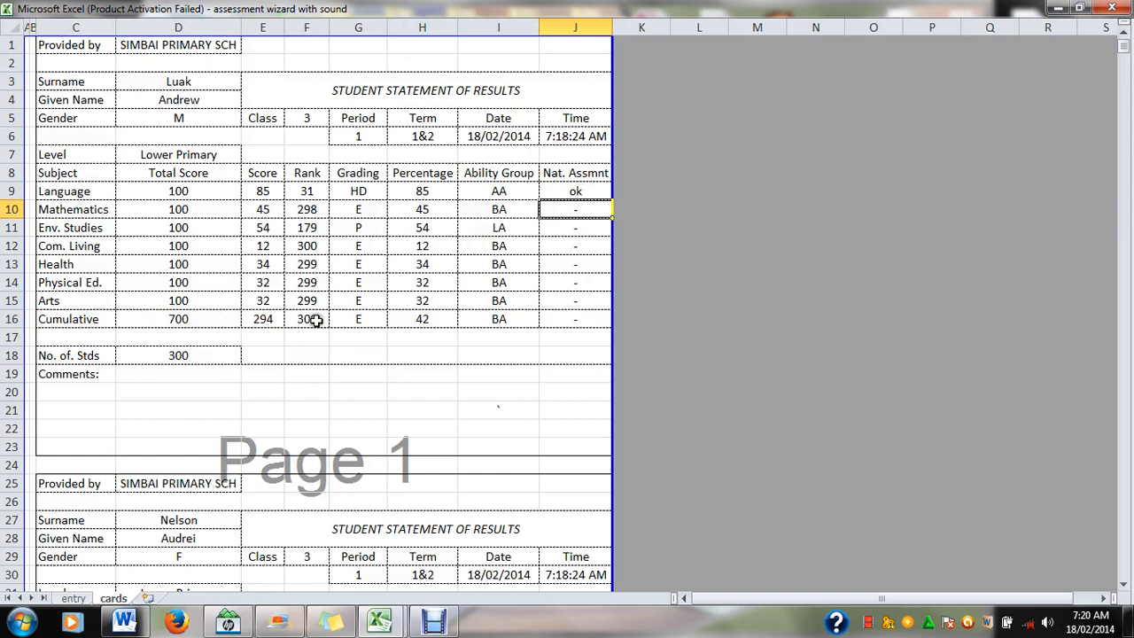
left_click(448, 280)
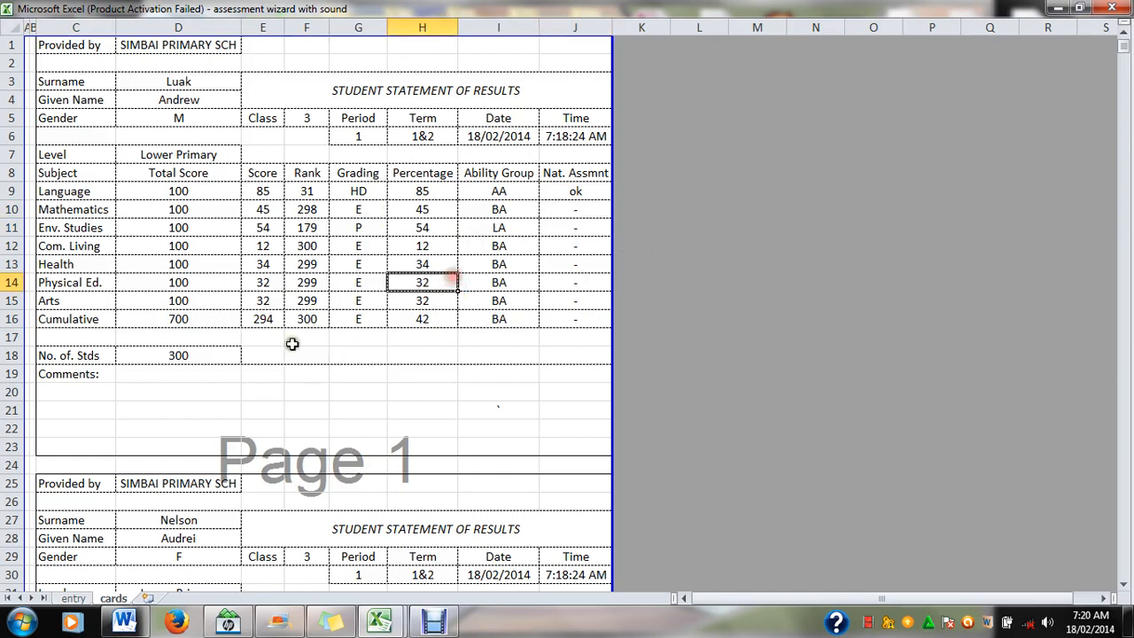
left_click_drag(1127, 578, 1126, 574)
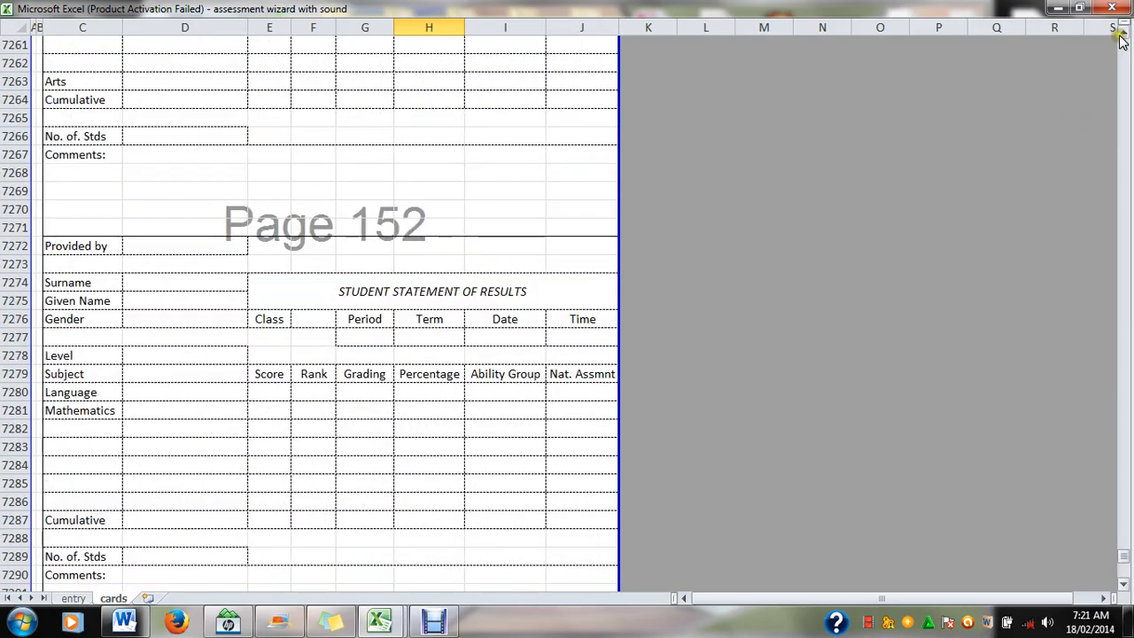
left_click_drag(1121, 39, 1121, 40)
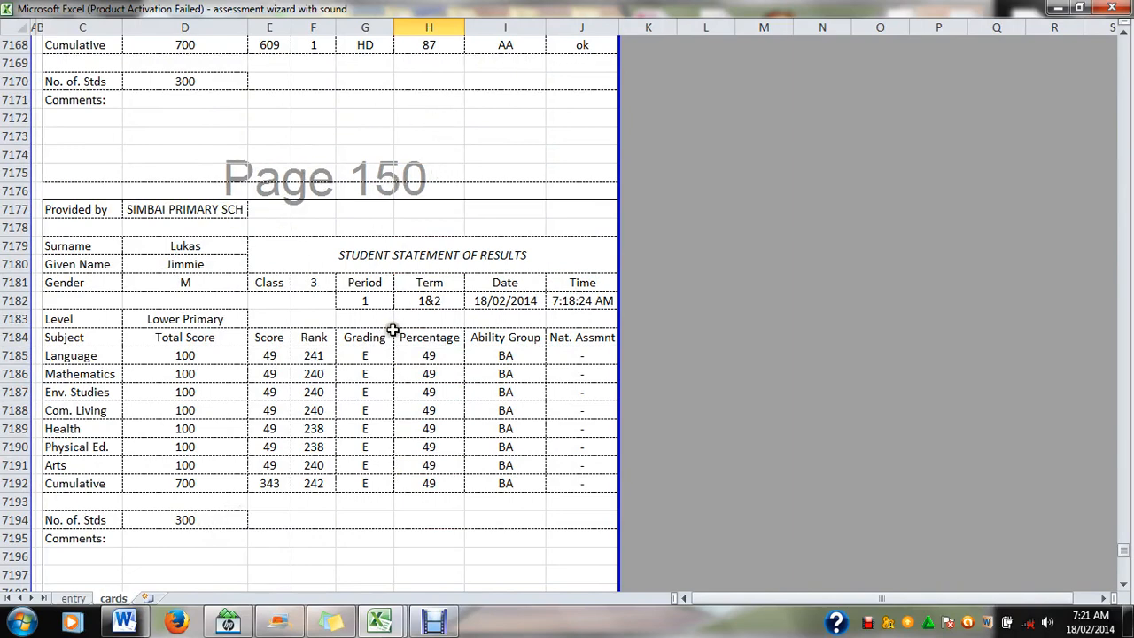
Leave the full-screen view of the statements, maximize the workbook window and open its print settings.
left_click(1080, 9)
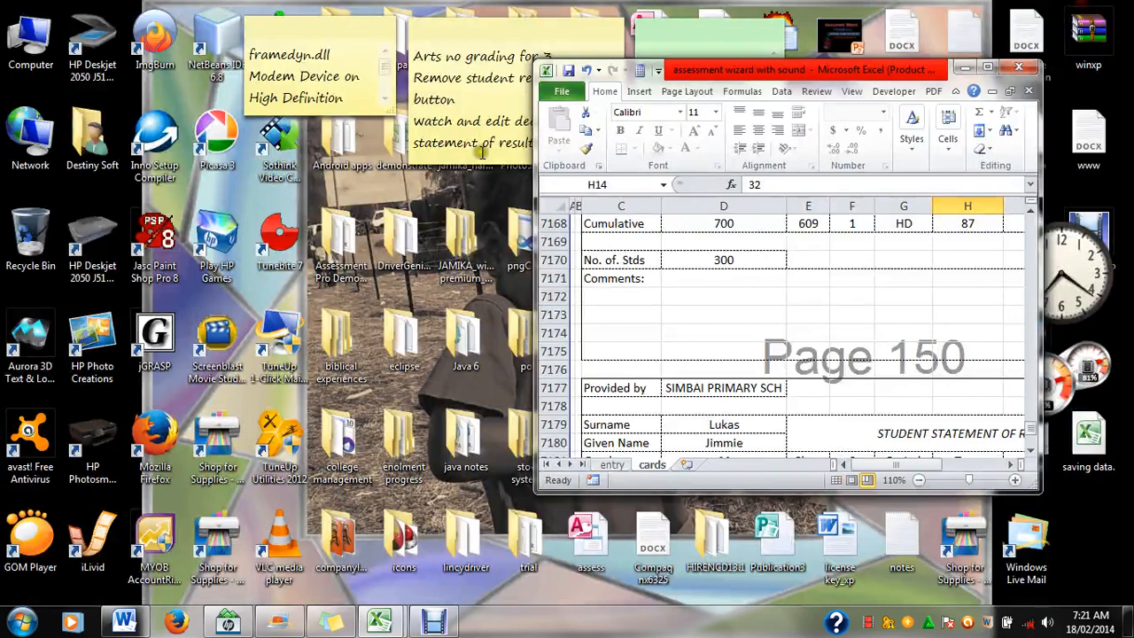
left_click(991, 69)
left_click(26, 30)
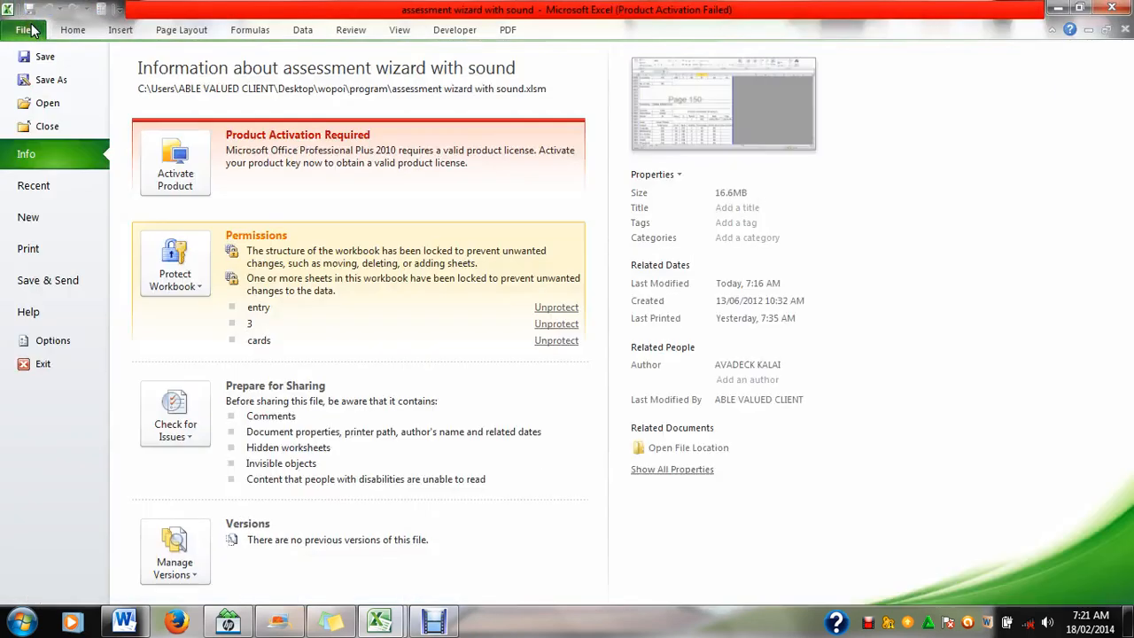
left_click(63, 253)
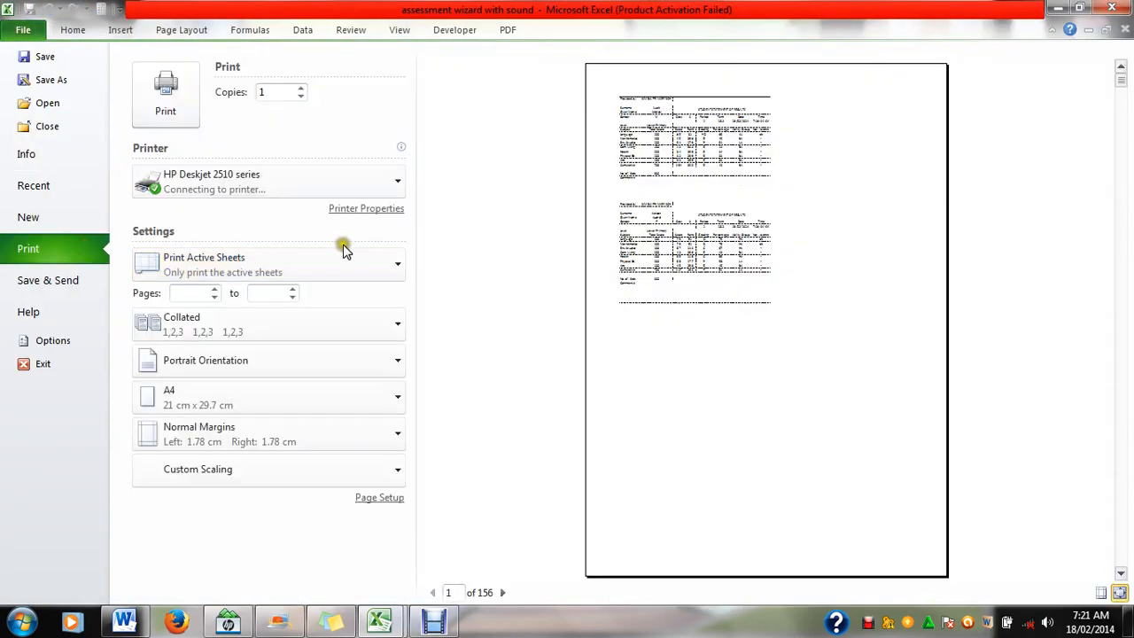
Print pages 1 to 150 of the active cards sheet on the HP Deskjet 2510 series.
left_click(213, 291)
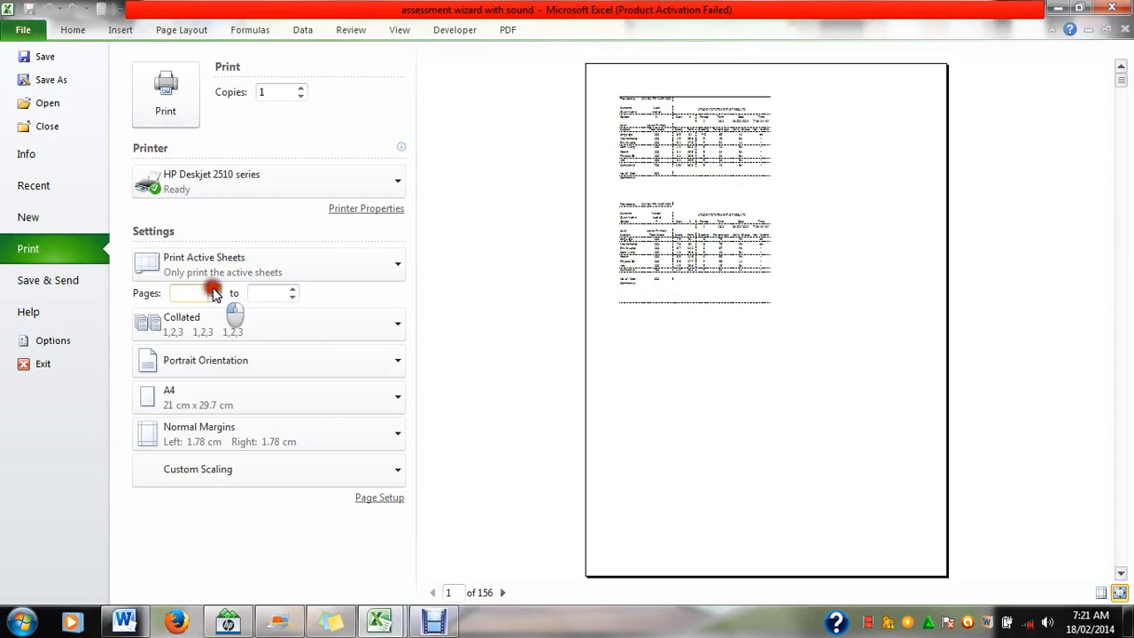
left_click(293, 290)
left_click(293, 290)
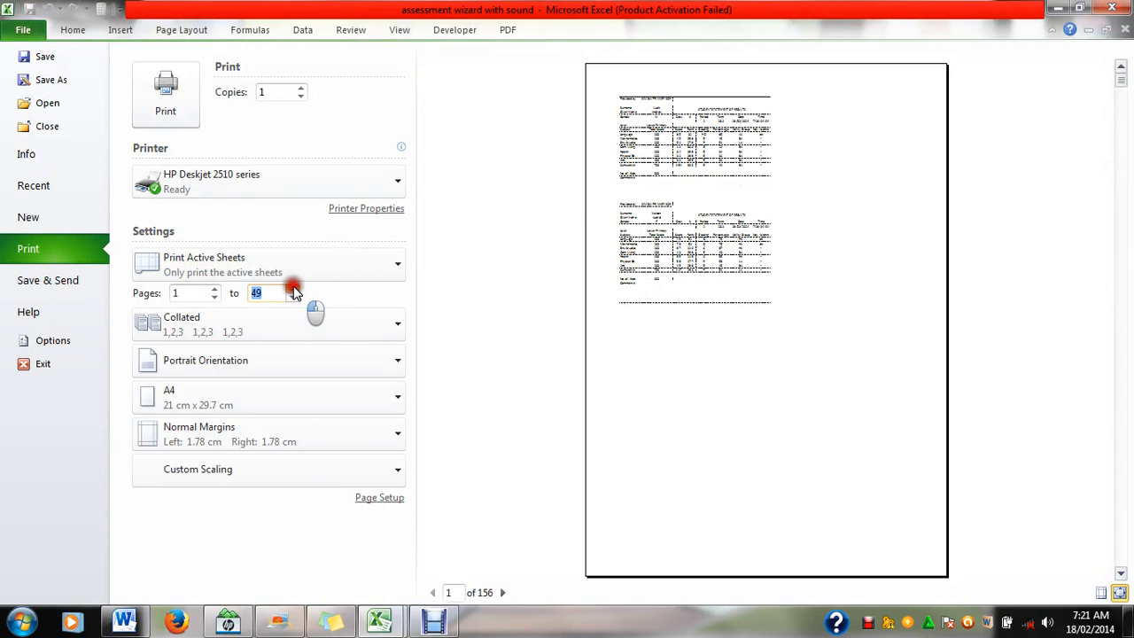
left_click(293, 290)
left_click(293, 289)
type("150")
left_click(169, 112)
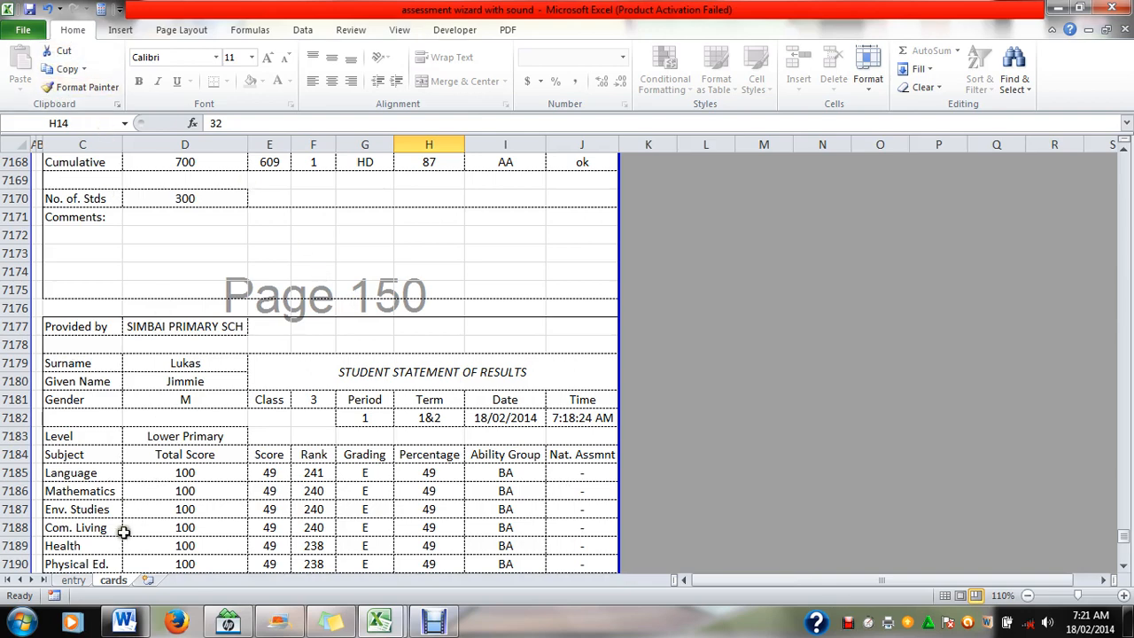
Return to the entry sheet and look over the Grade 3 Arts score list.
left_click(73, 580)
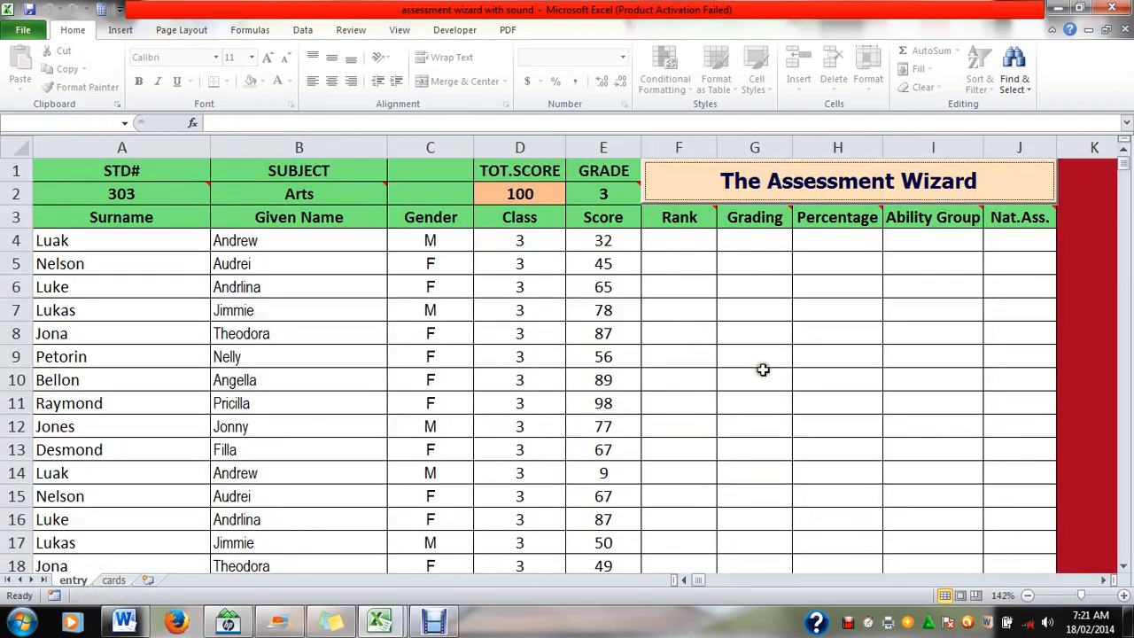
left_click(762, 370)
left_click_drag(1125, 172, 1125, 174)
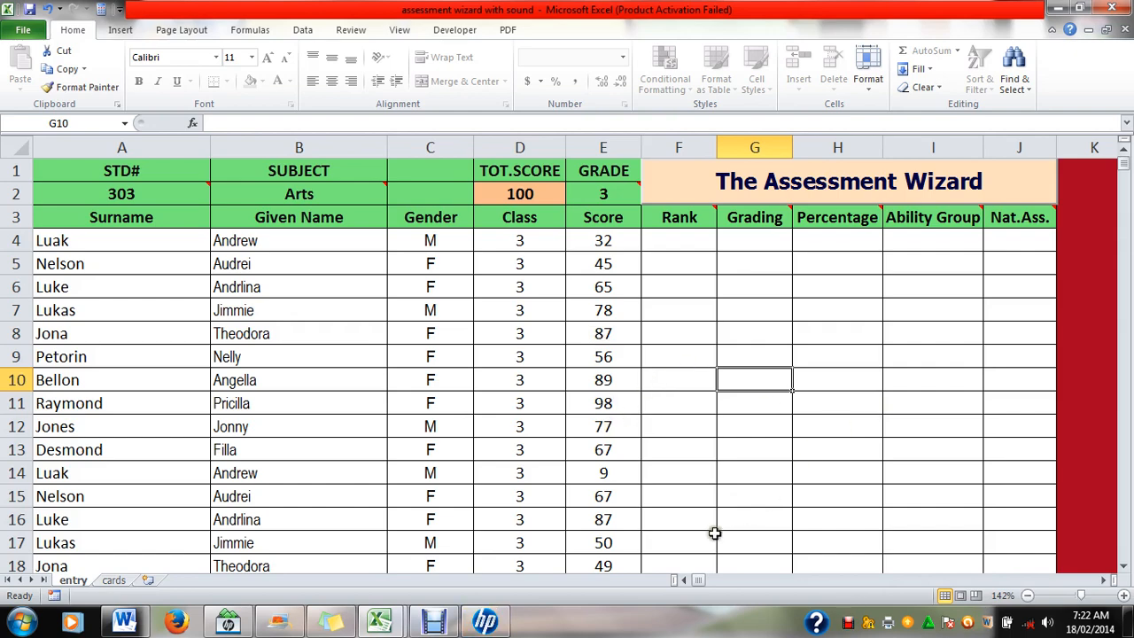
Bring up the HP Deskjet 2510 series printer message and cancel the print job.
left_click(490, 622)
left_click(503, 457)
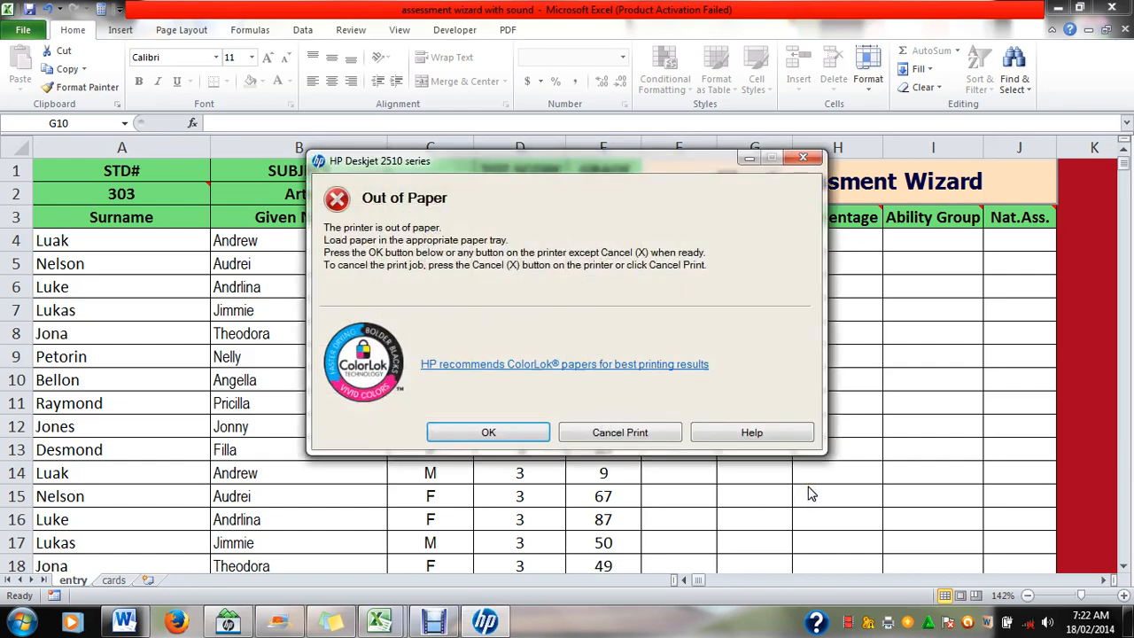
left_click(618, 432)
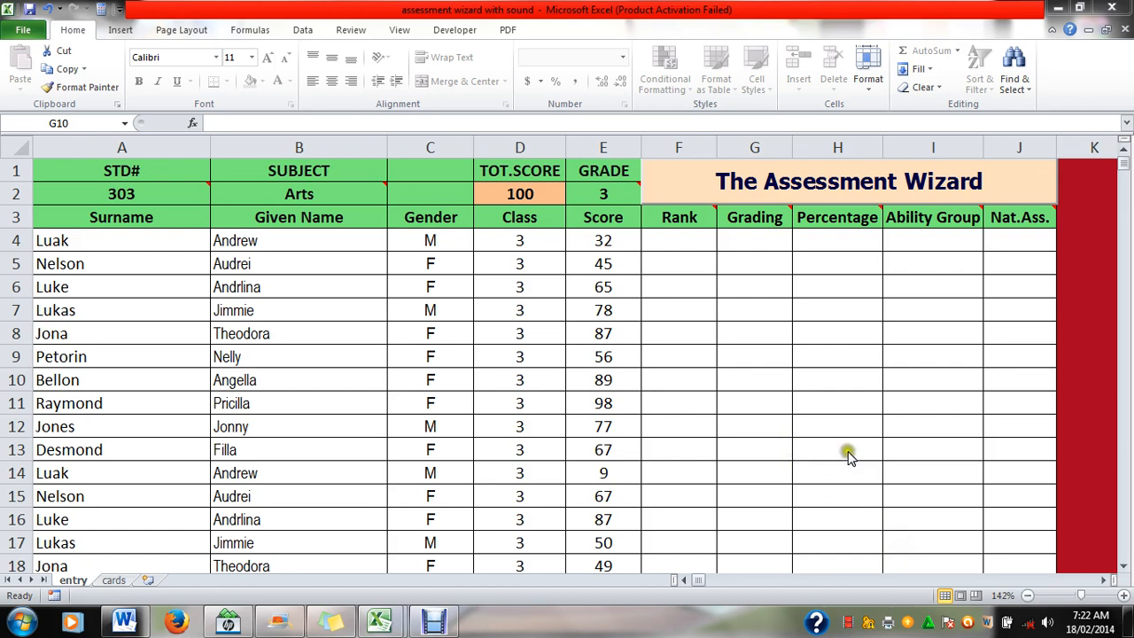
right_click(848, 625)
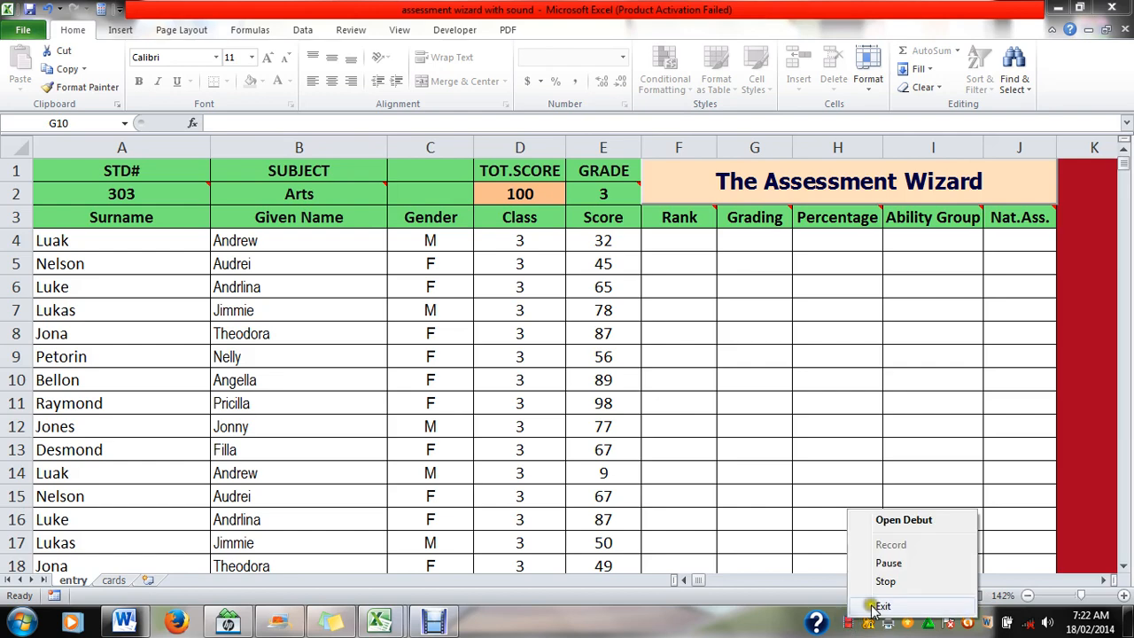